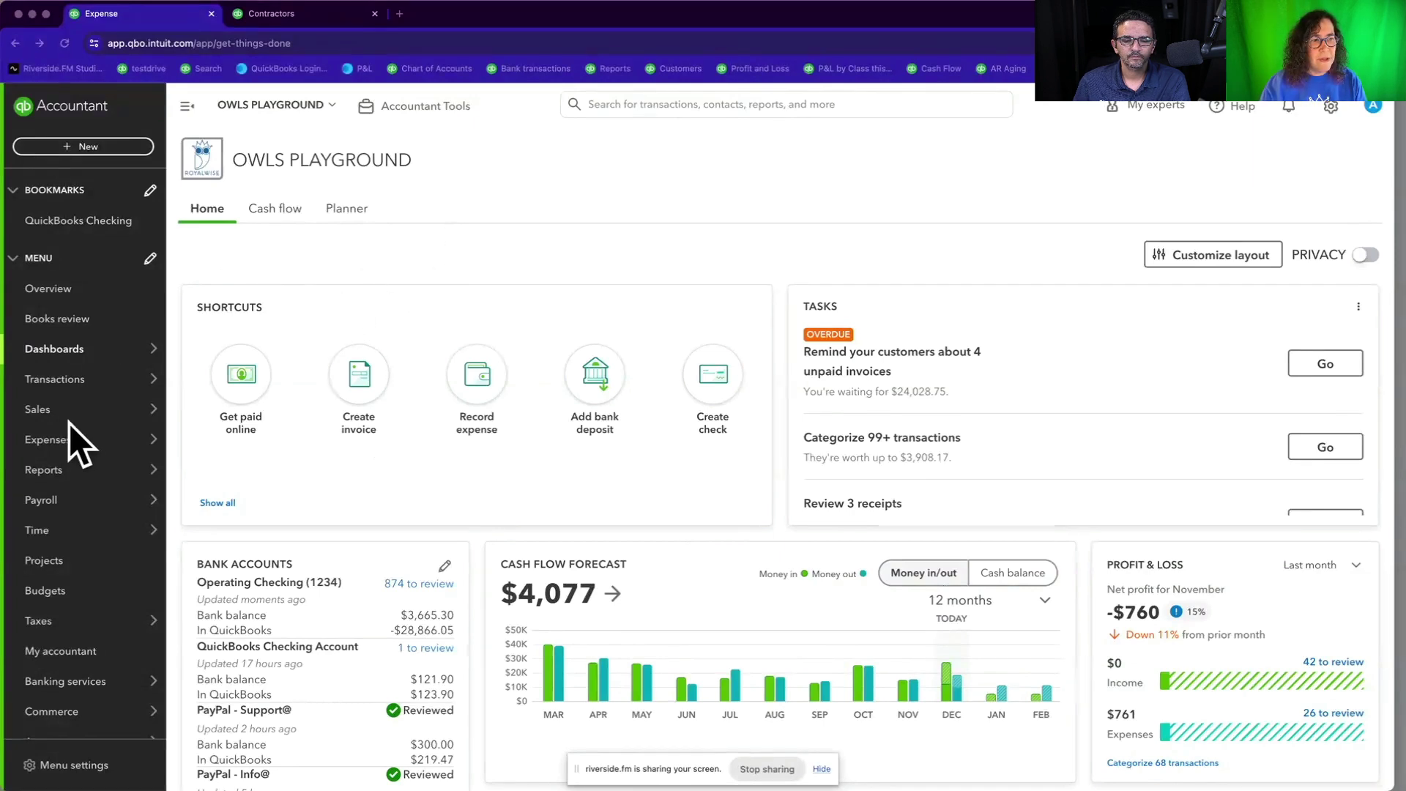
# Step: Go to Payroll > Contractors to list contractors with their W-9 ready, requested or missing status
pyautogui.moveTo(70, 451)
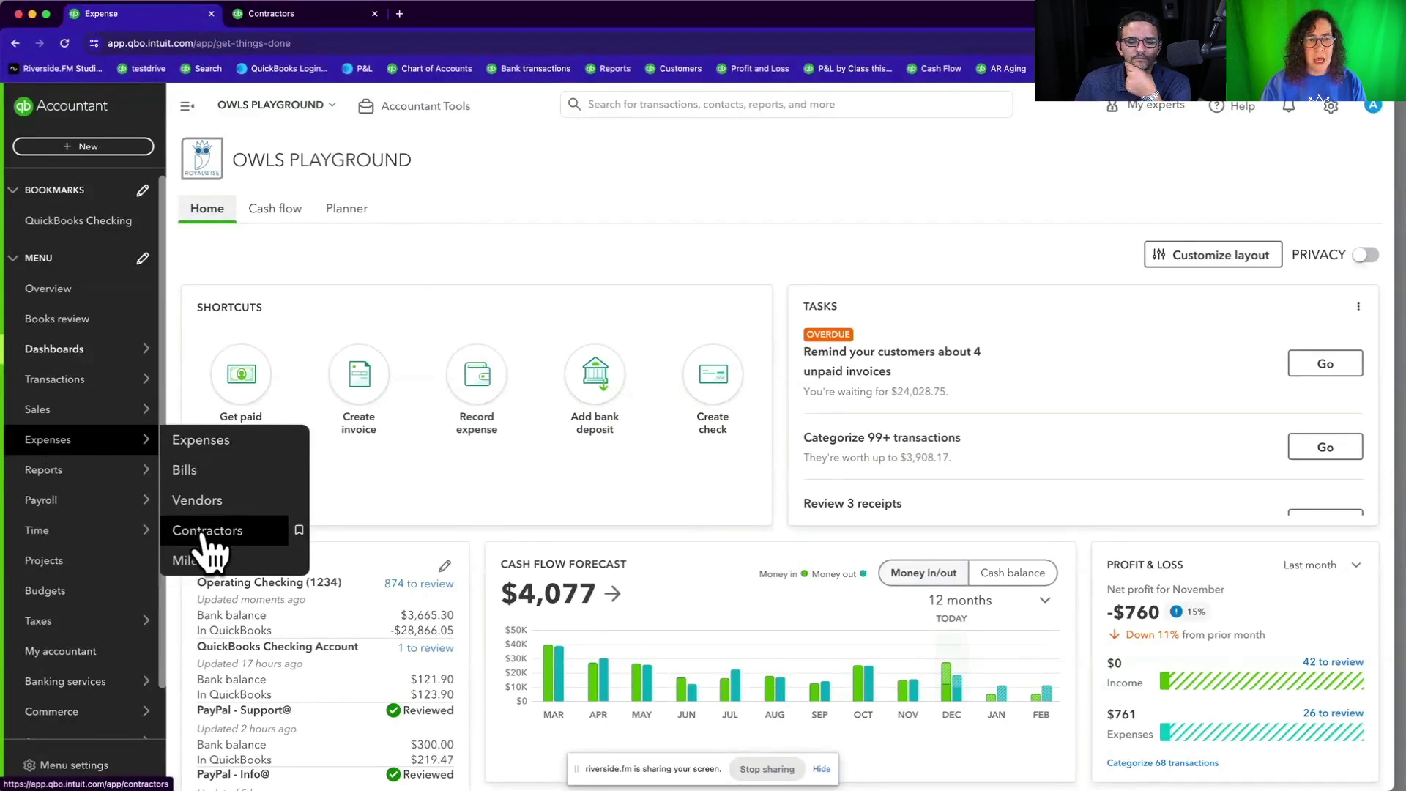
pyautogui.moveTo(110, 505)
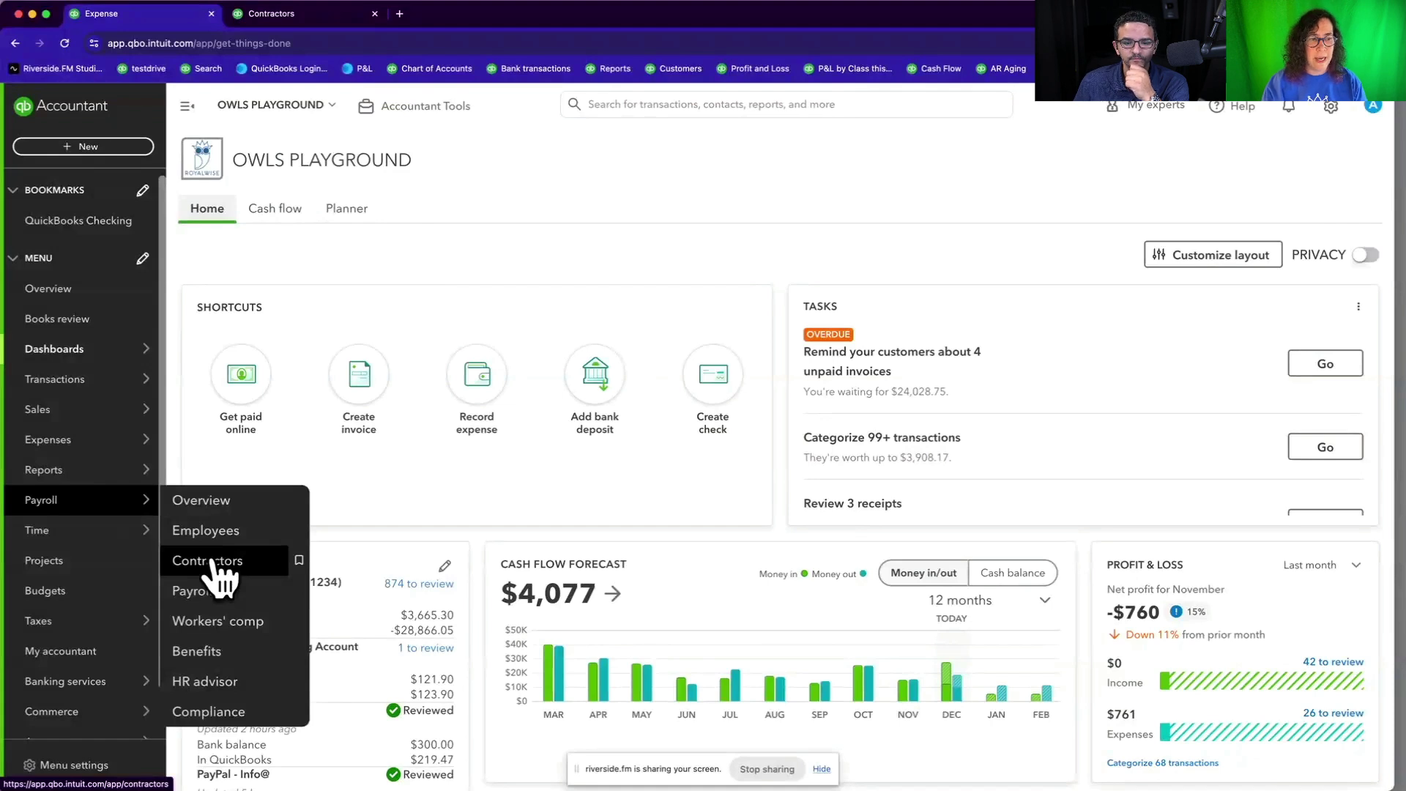
pyautogui.moveTo(59, 530)
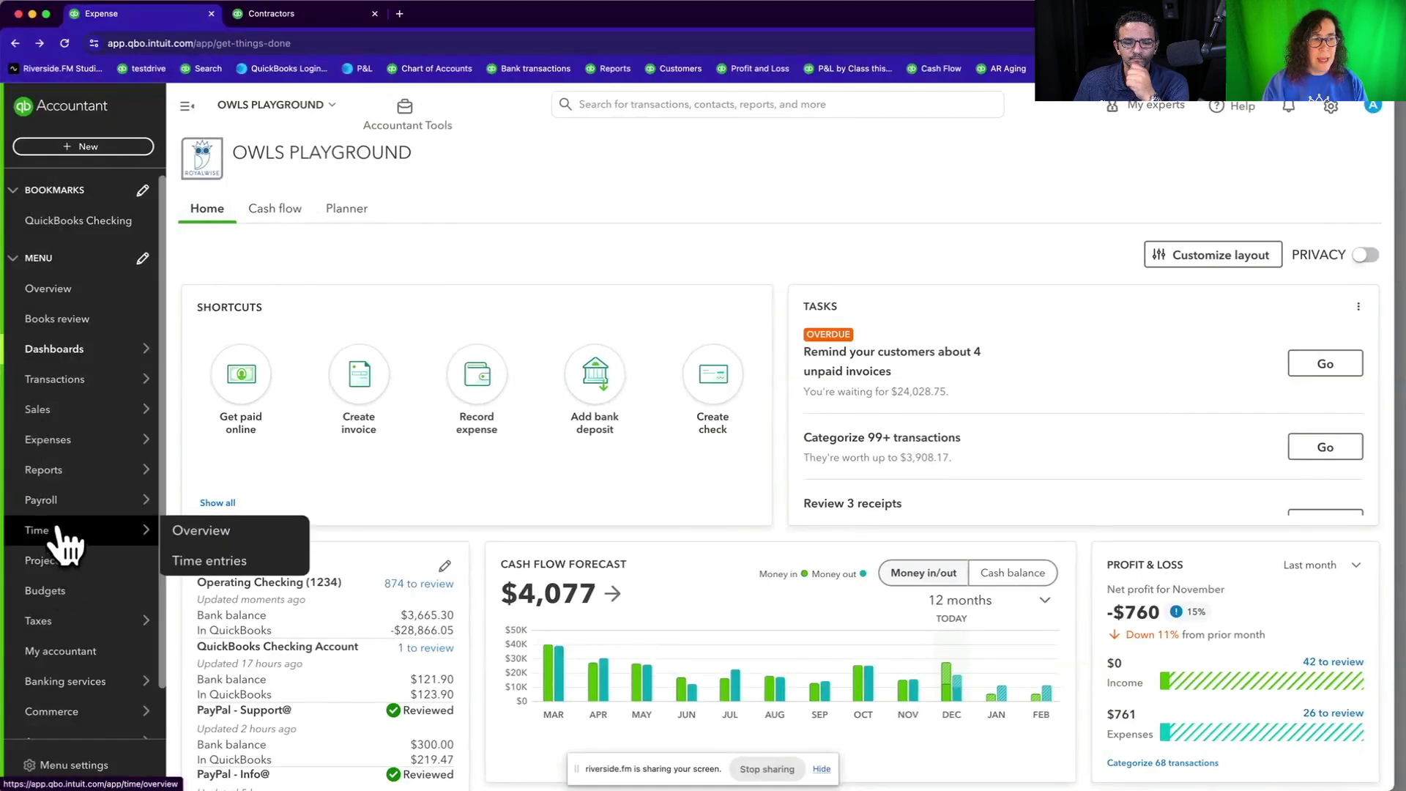
pyautogui.click(203, 565)
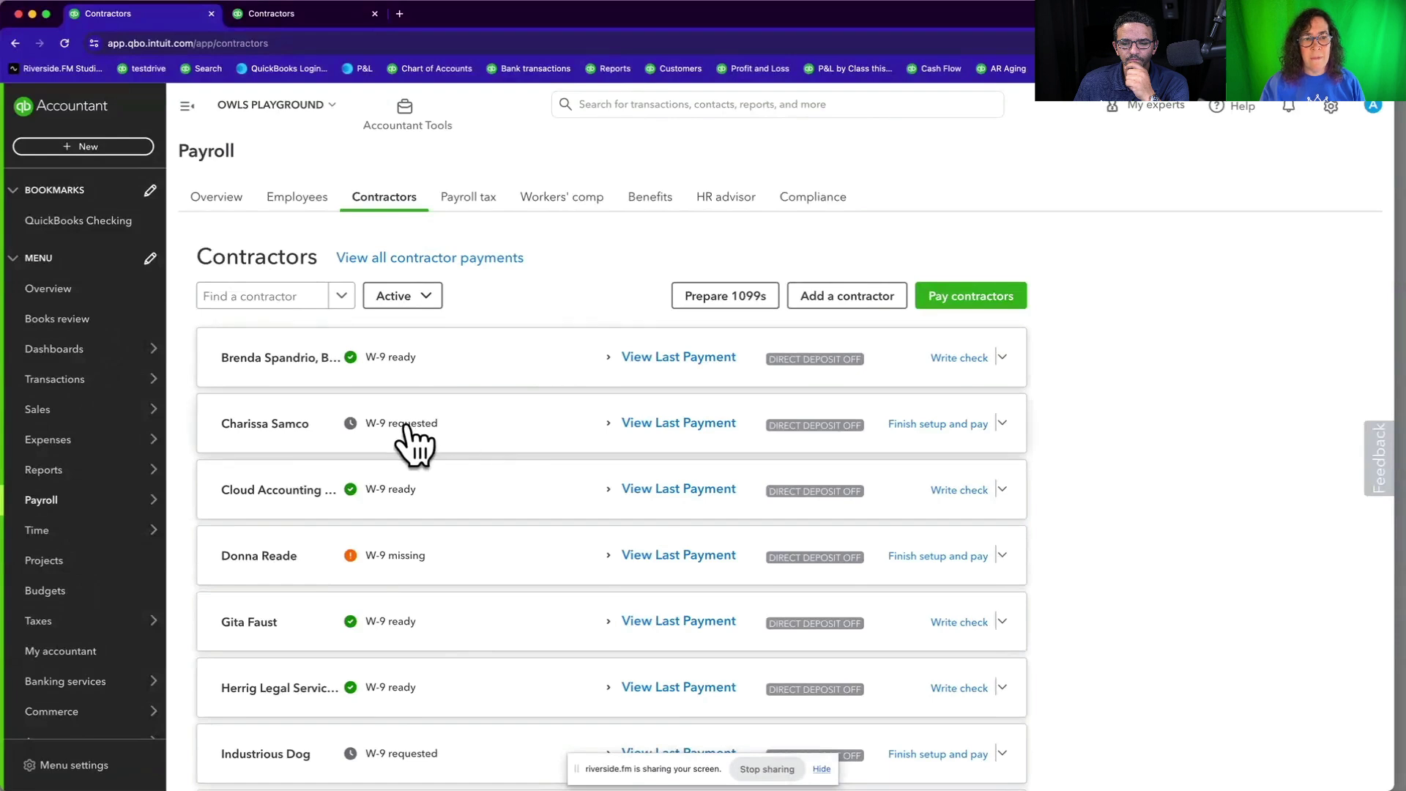
# Step: Open the profile of the contractor missing a W-9 and view its personal details without saving
pyautogui.click(461, 553)
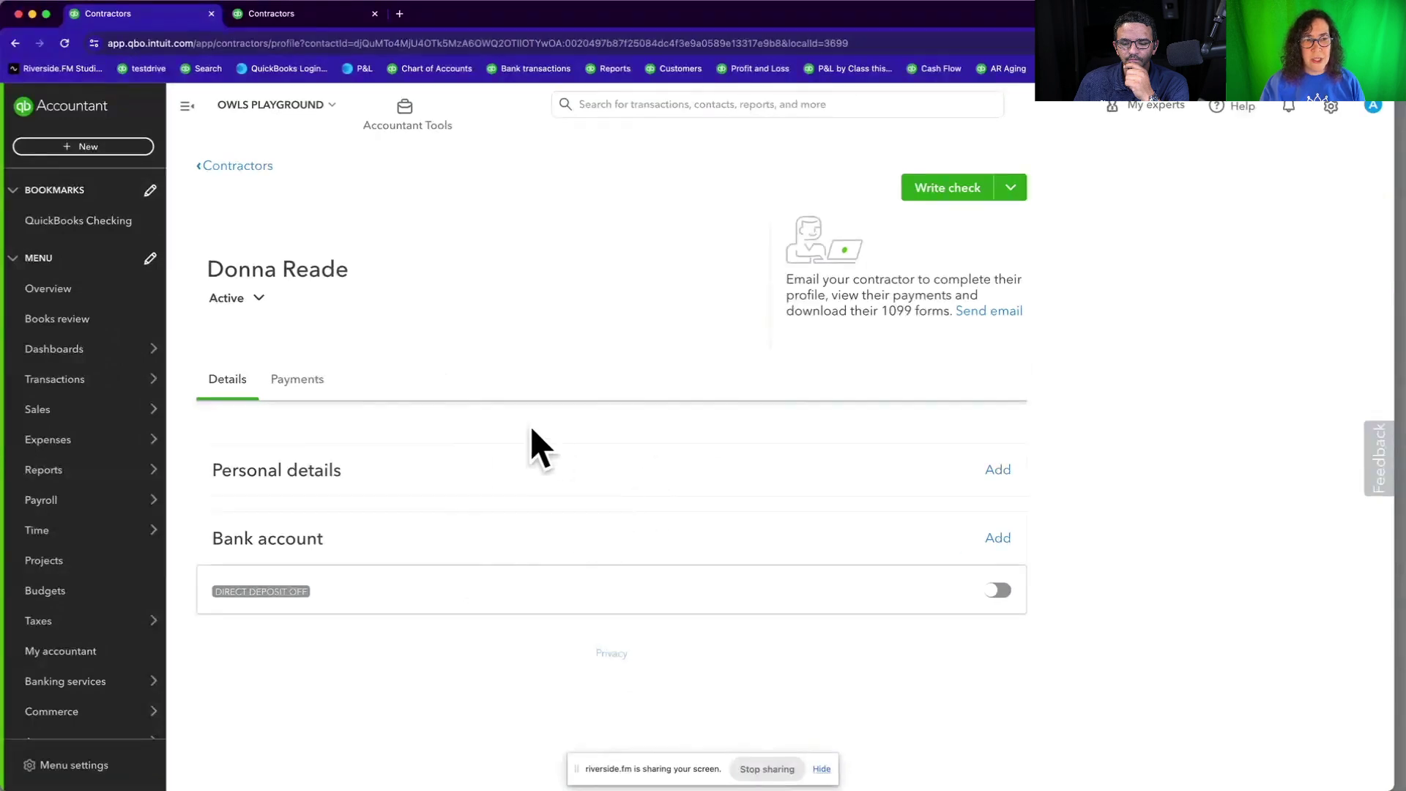
pyautogui.click(749, 465)
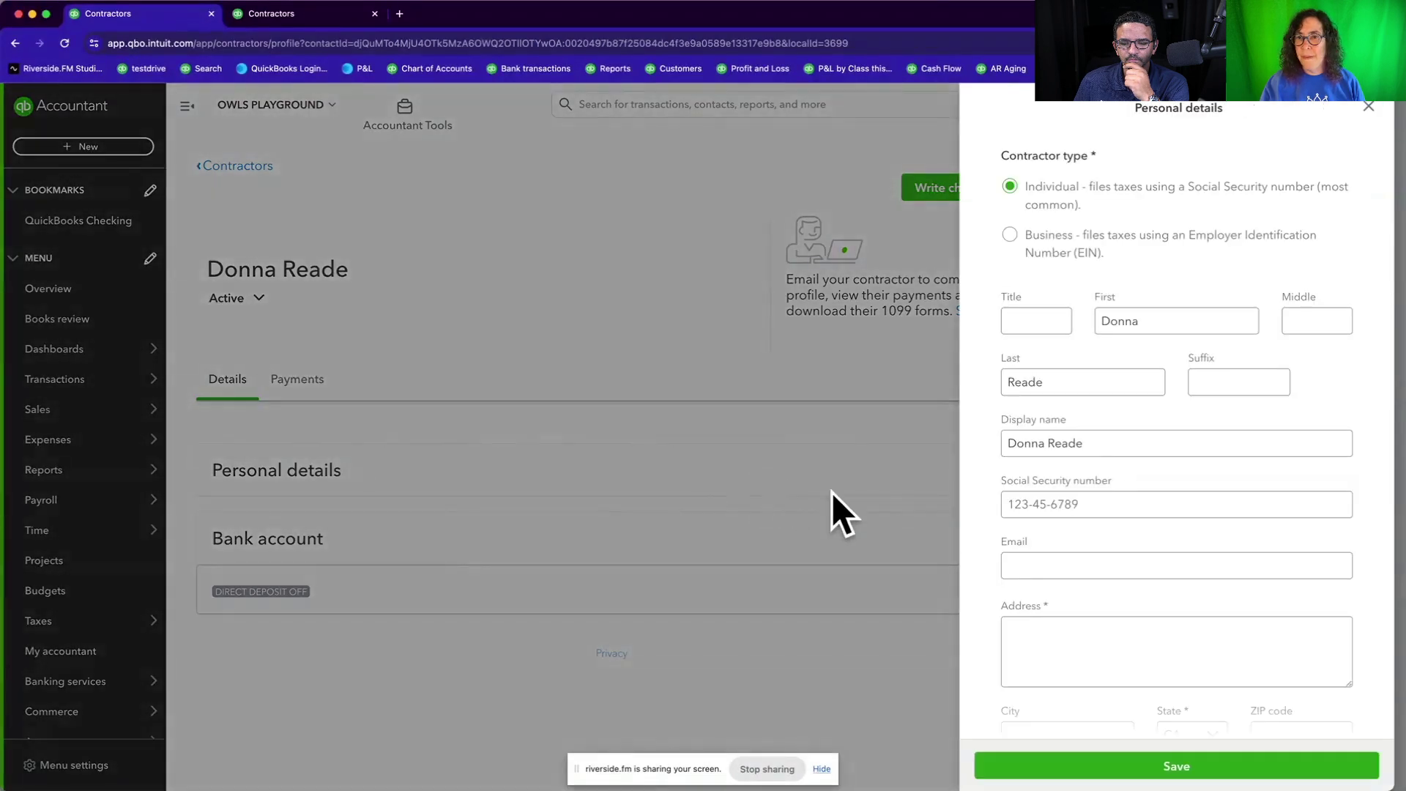
pyautogui.scroll(-2, 1054, 622)
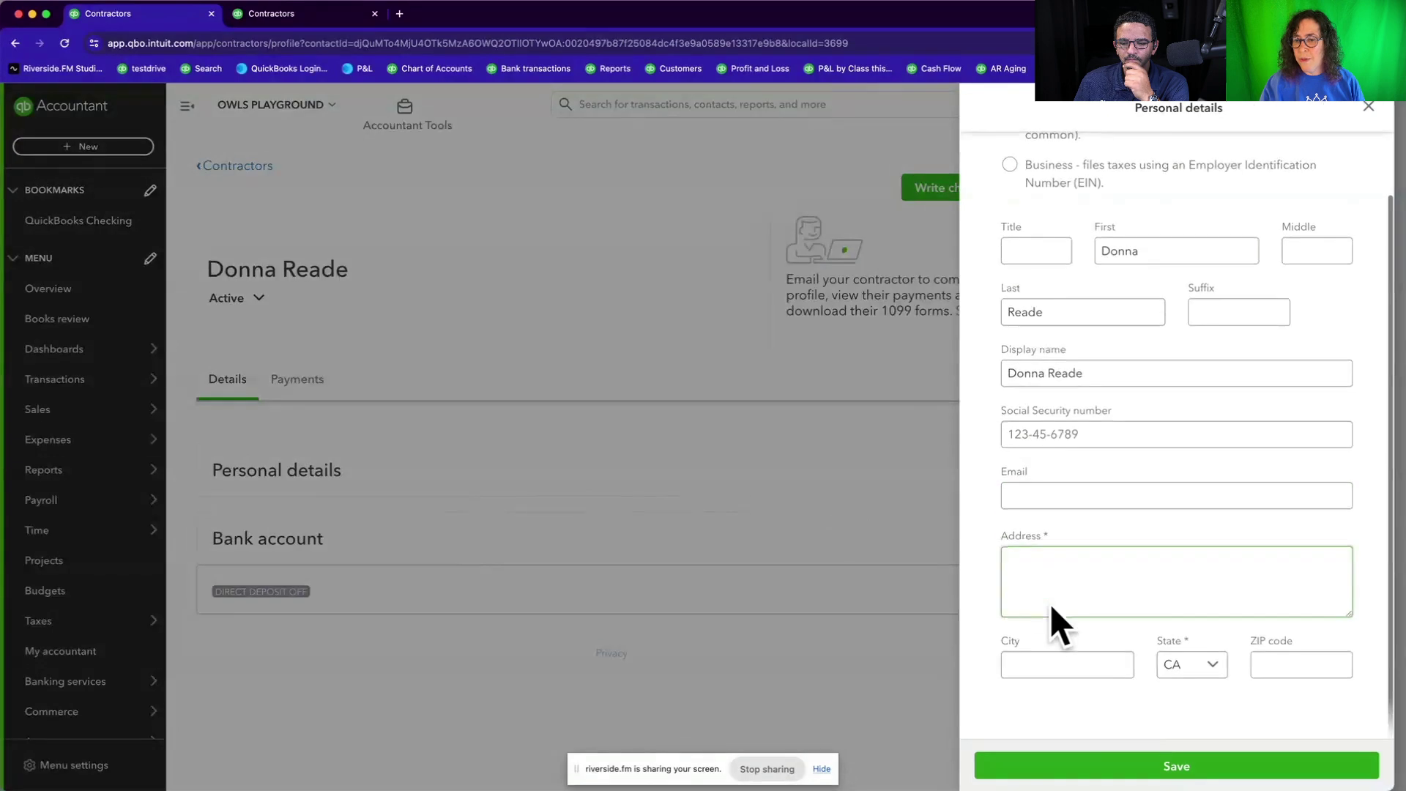
pyautogui.click(1368, 107)
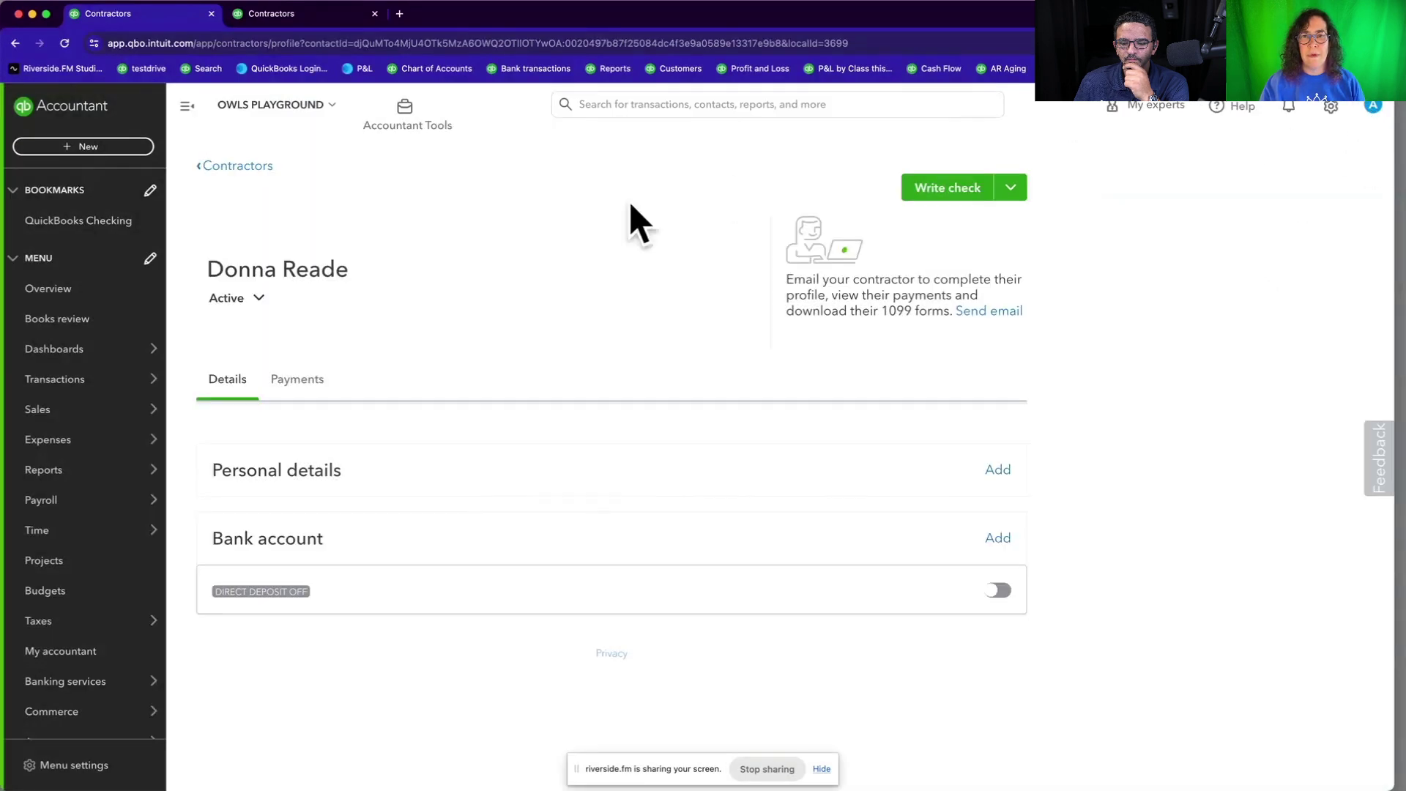
# Step: Return to the Contractors list and scroll through it
pyautogui.click(236, 166)
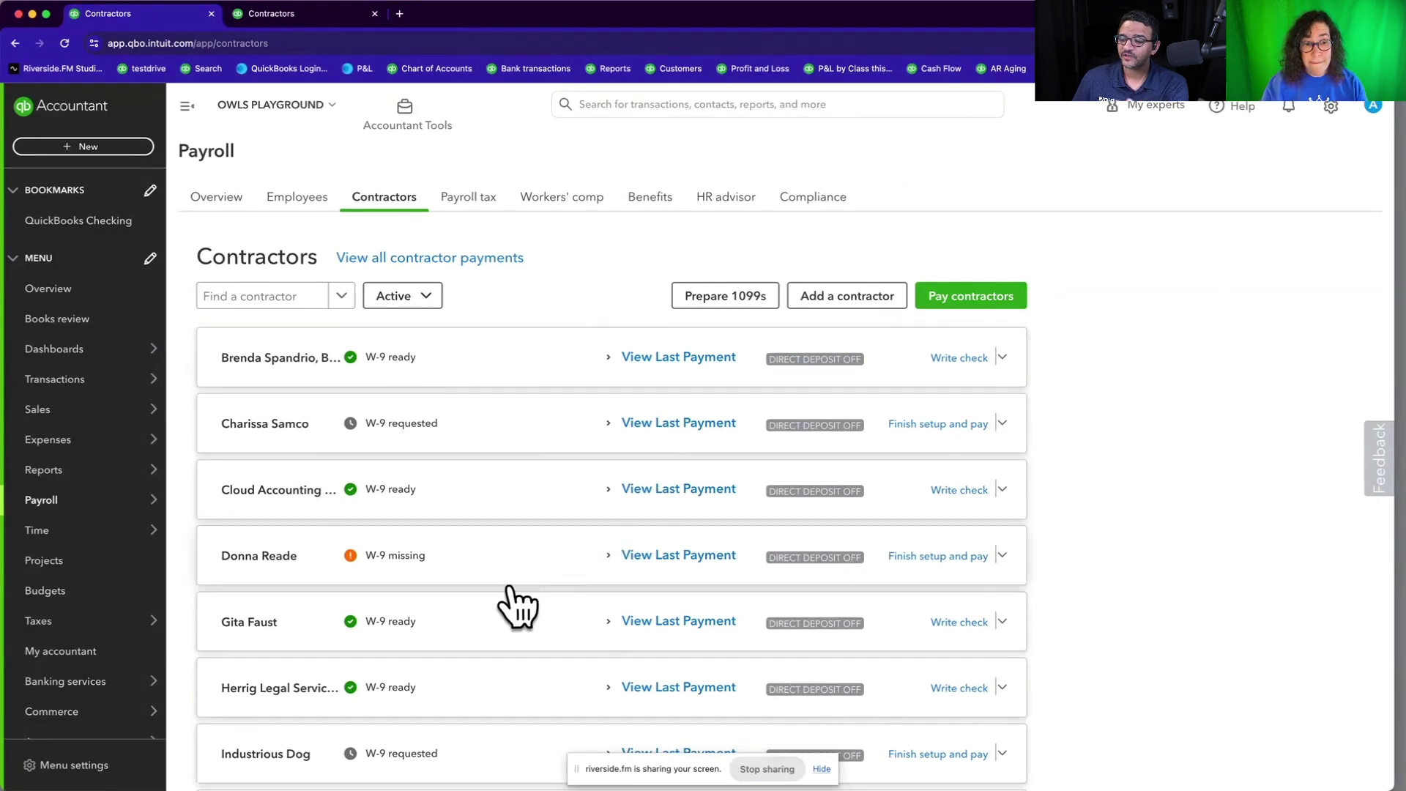
pyautogui.scroll(-3, 486, 643)
pyautogui.scroll(3, 487, 644)
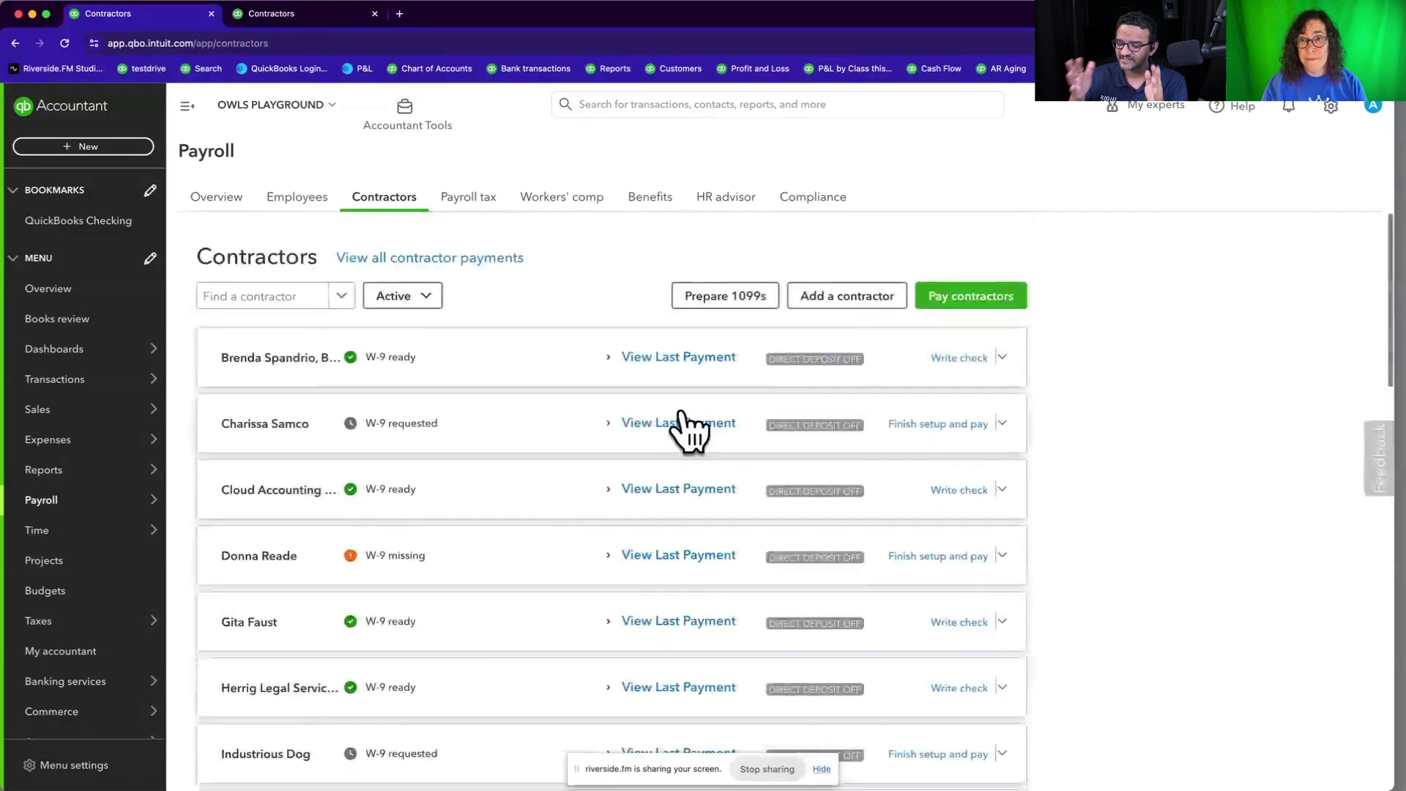
# Step: Start the Add a contractor form, then dismiss it without entering anyone
pyautogui.click(864, 296)
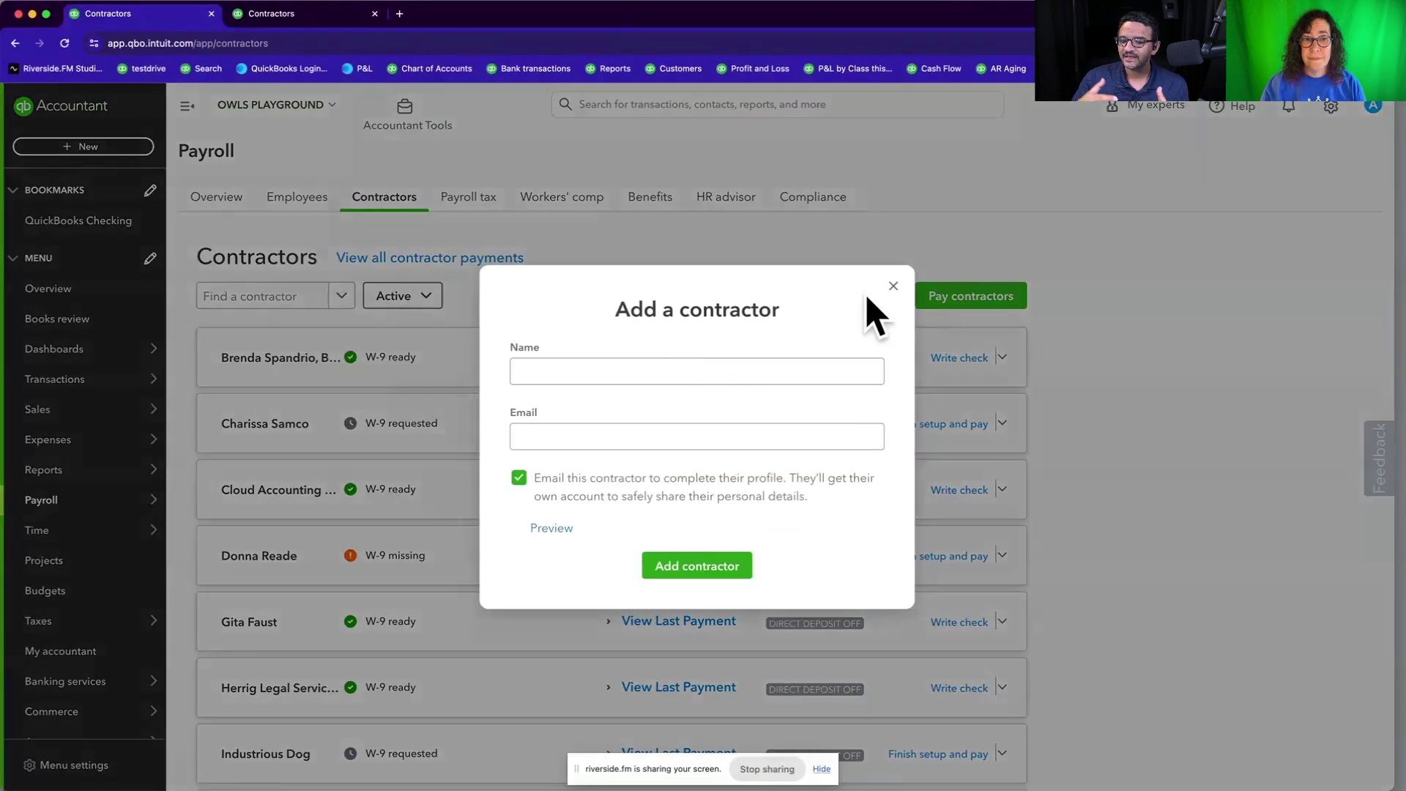
pyautogui.click(665, 374)
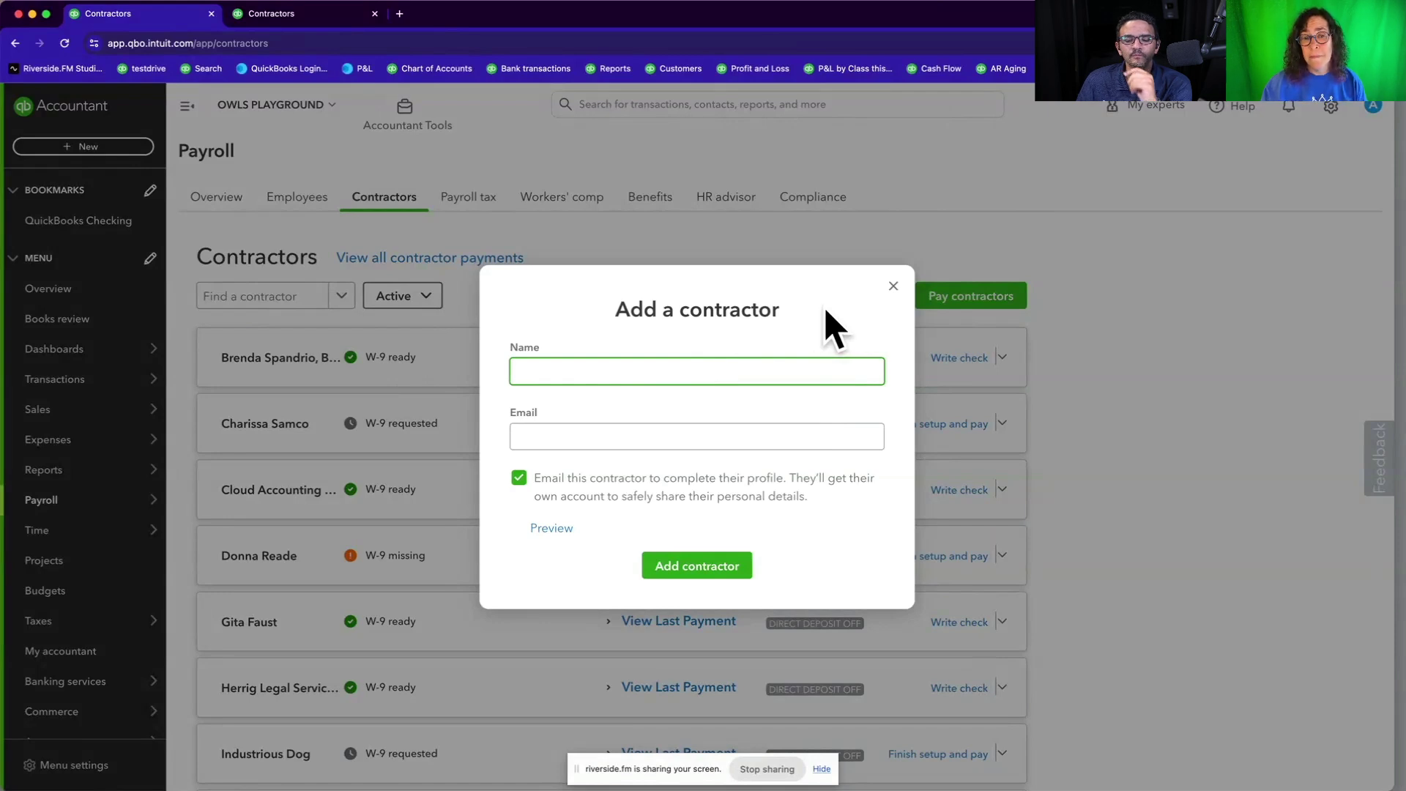
pyautogui.click(893, 286)
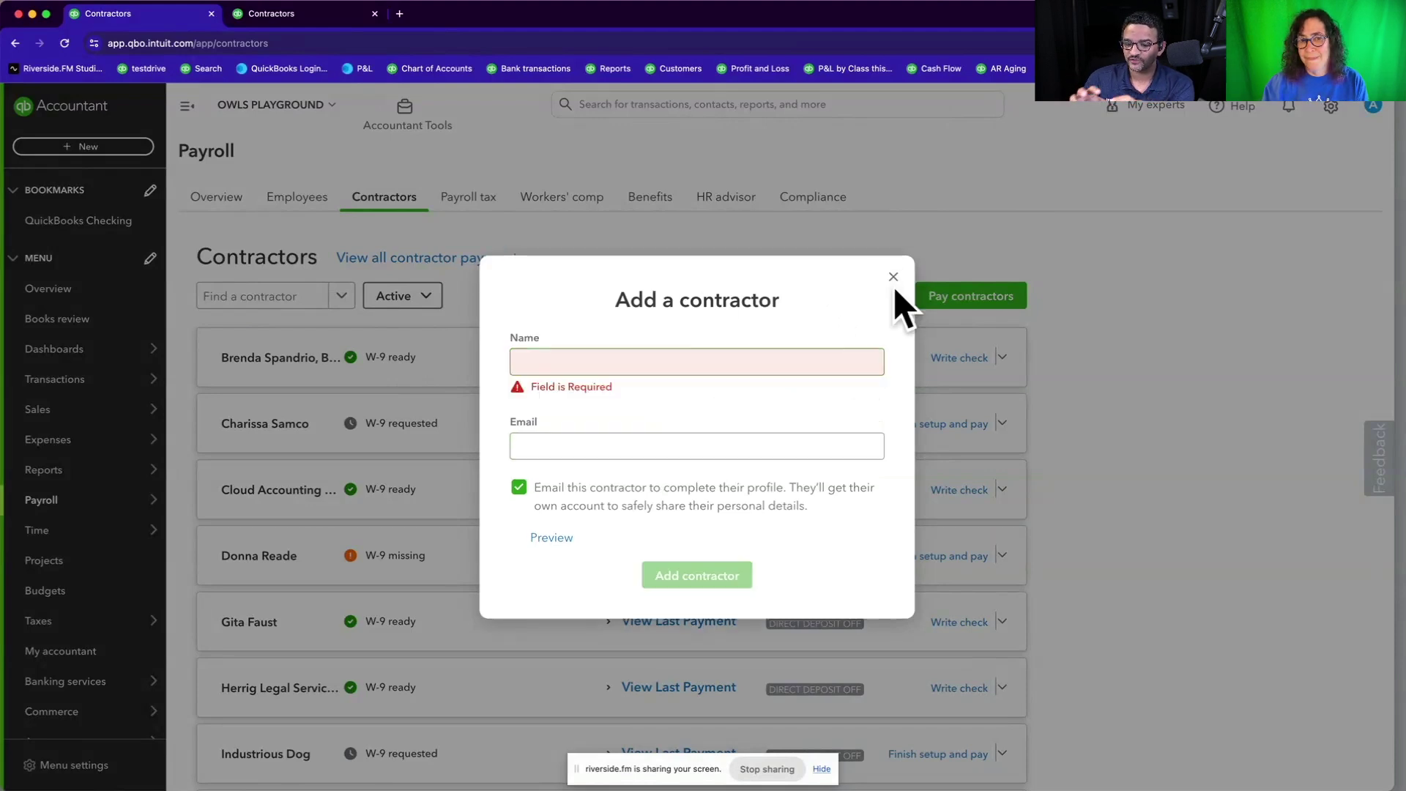
# Step: Close the add form and review the bookkeeper contractor's profile and payment history
pyautogui.click(894, 285)
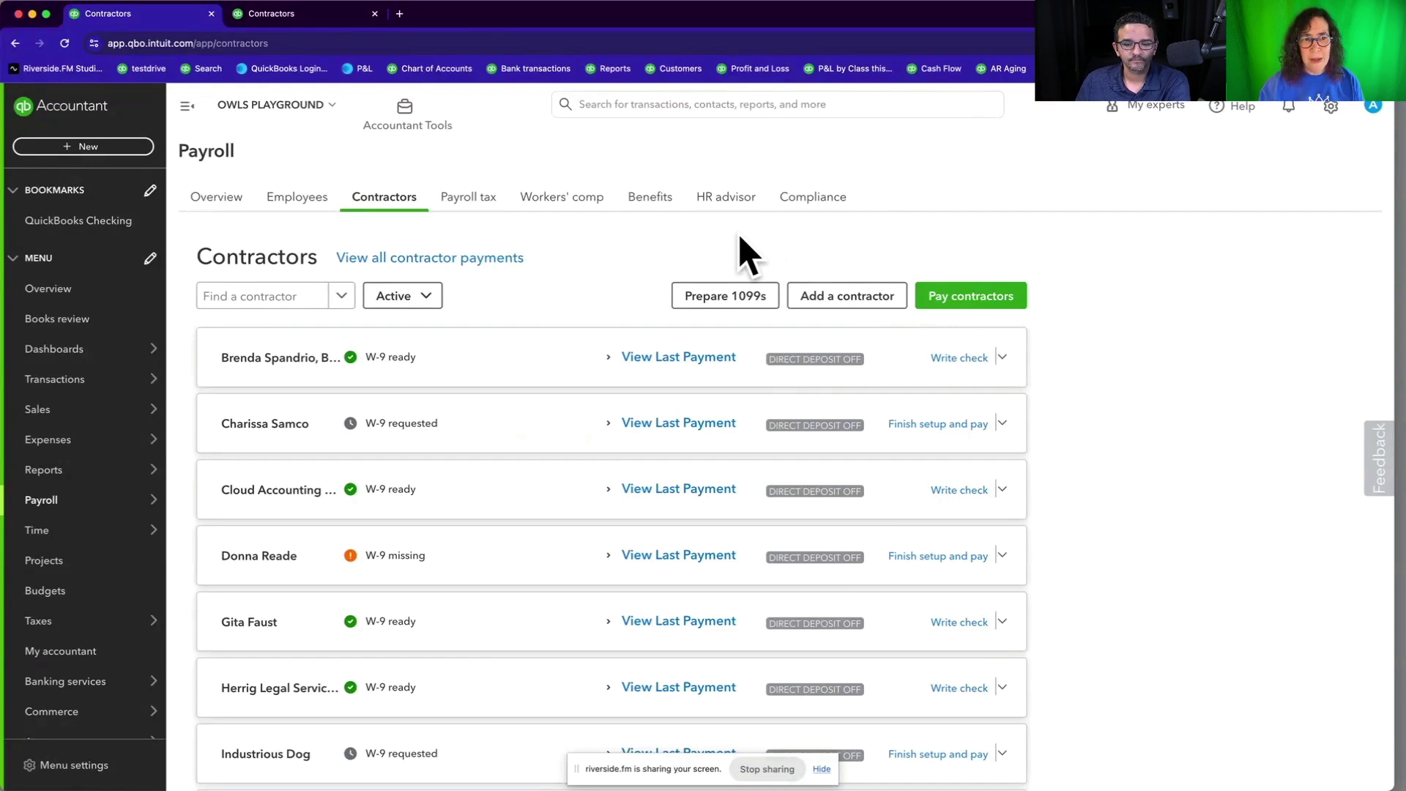
pyautogui.click(490, 374)
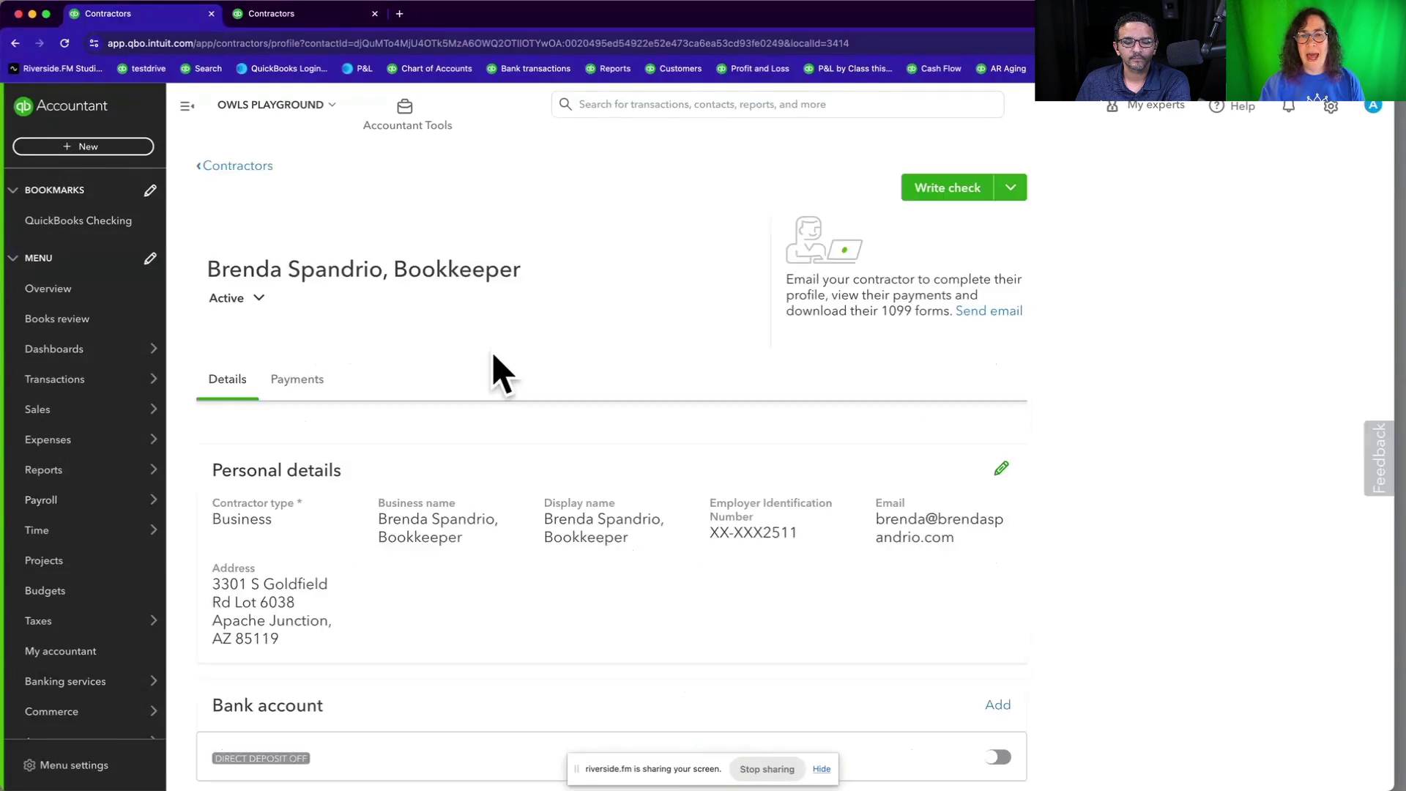
pyautogui.scroll(-2, 549, 517)
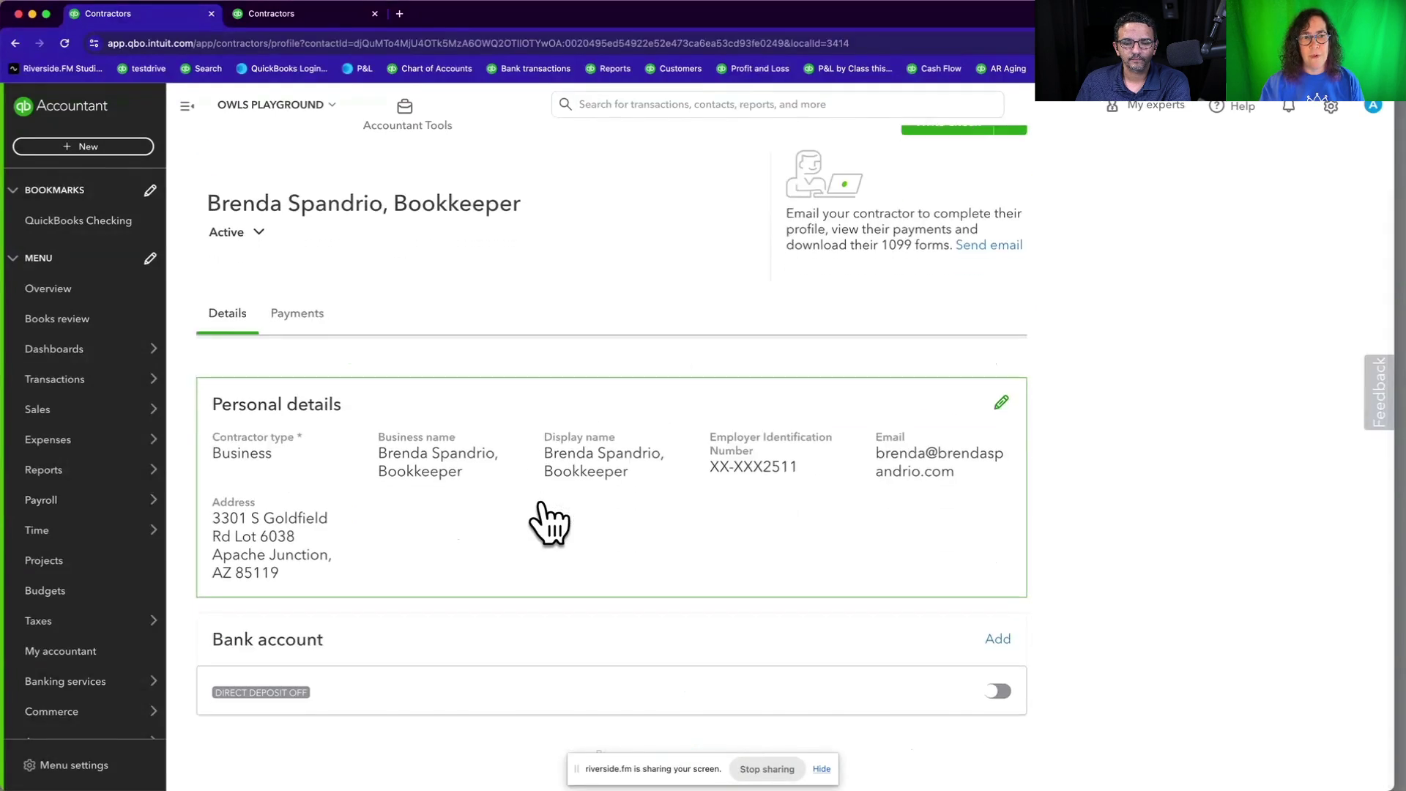
pyautogui.click(317, 328)
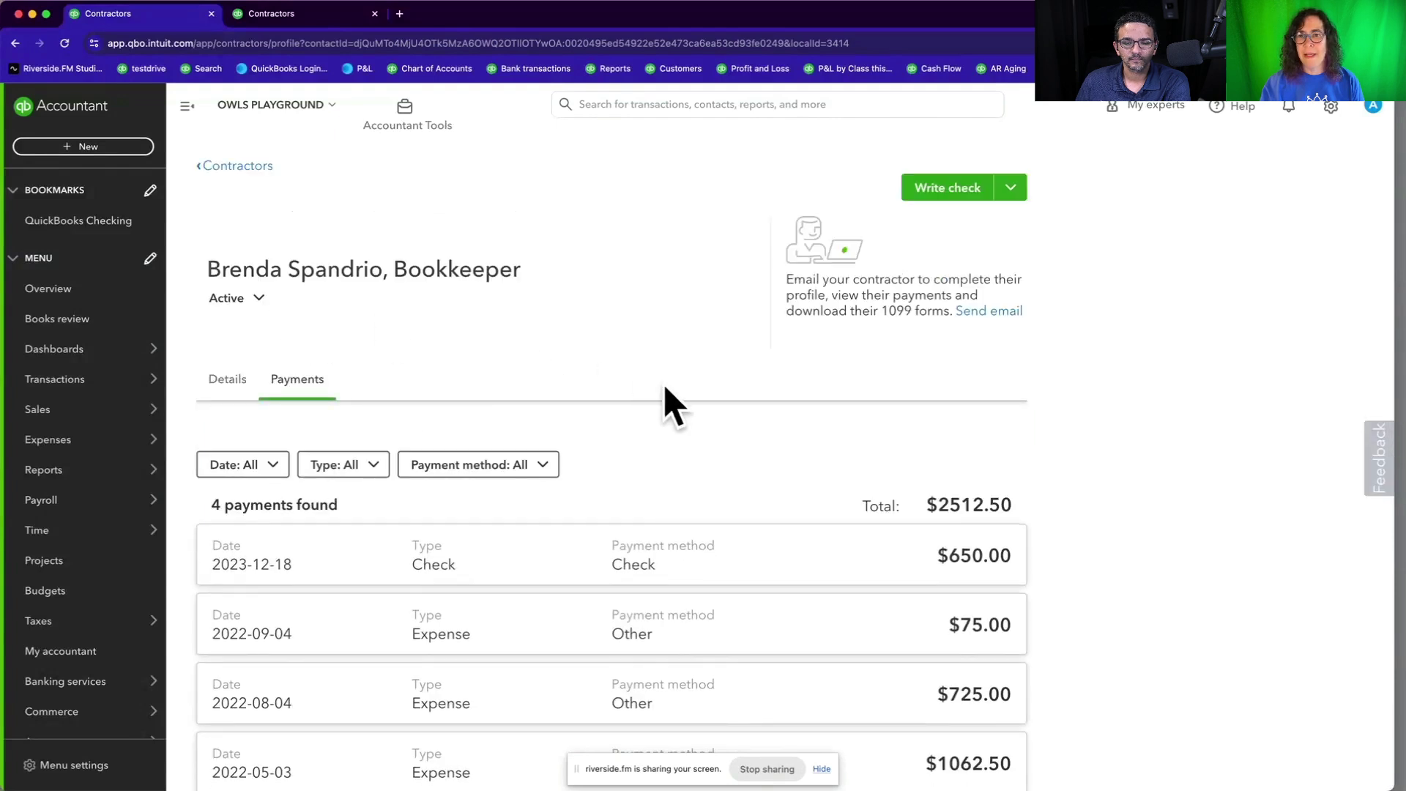
# Step: Check the other ways to pay this contractor, then return to the Contractors list
pyautogui.click(1011, 189)
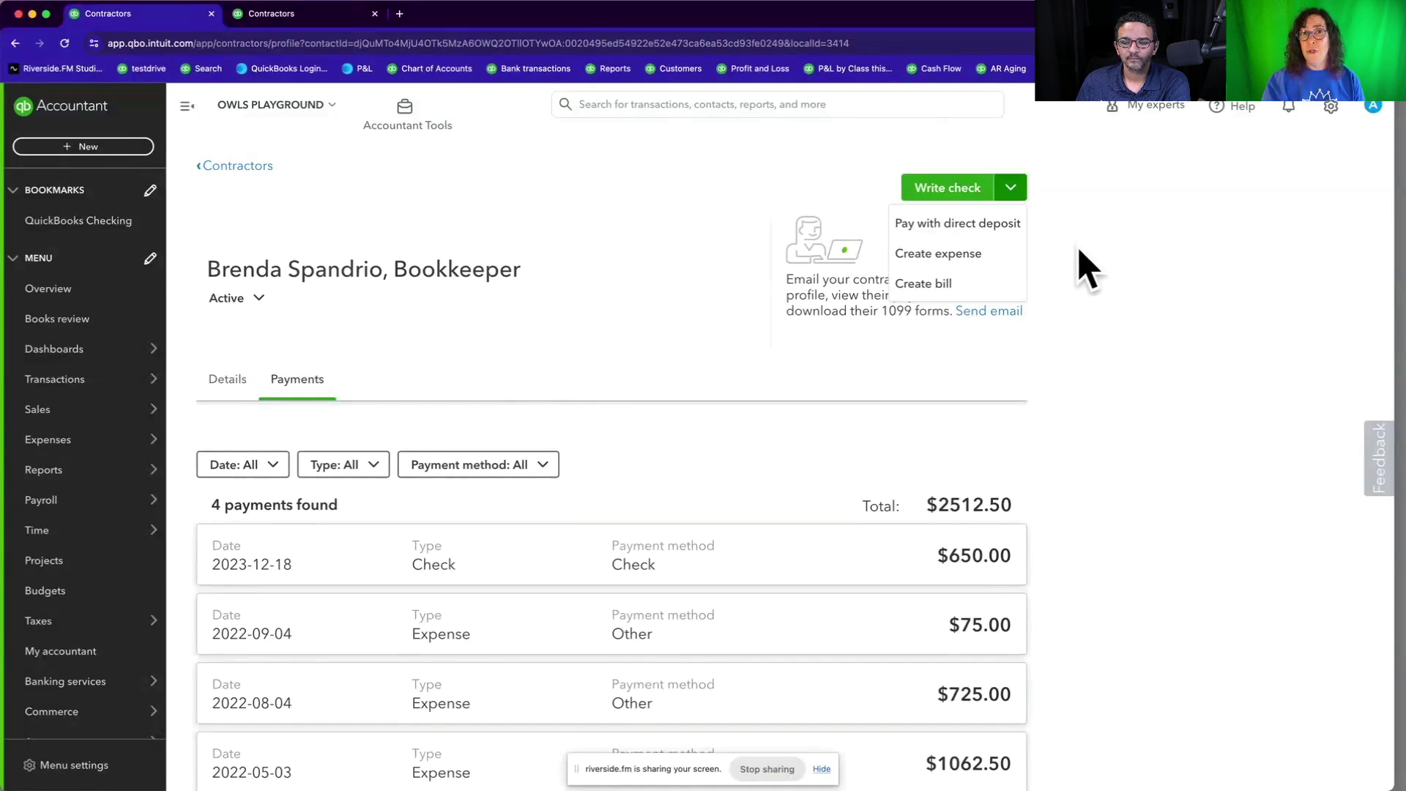
pyautogui.click(793, 271)
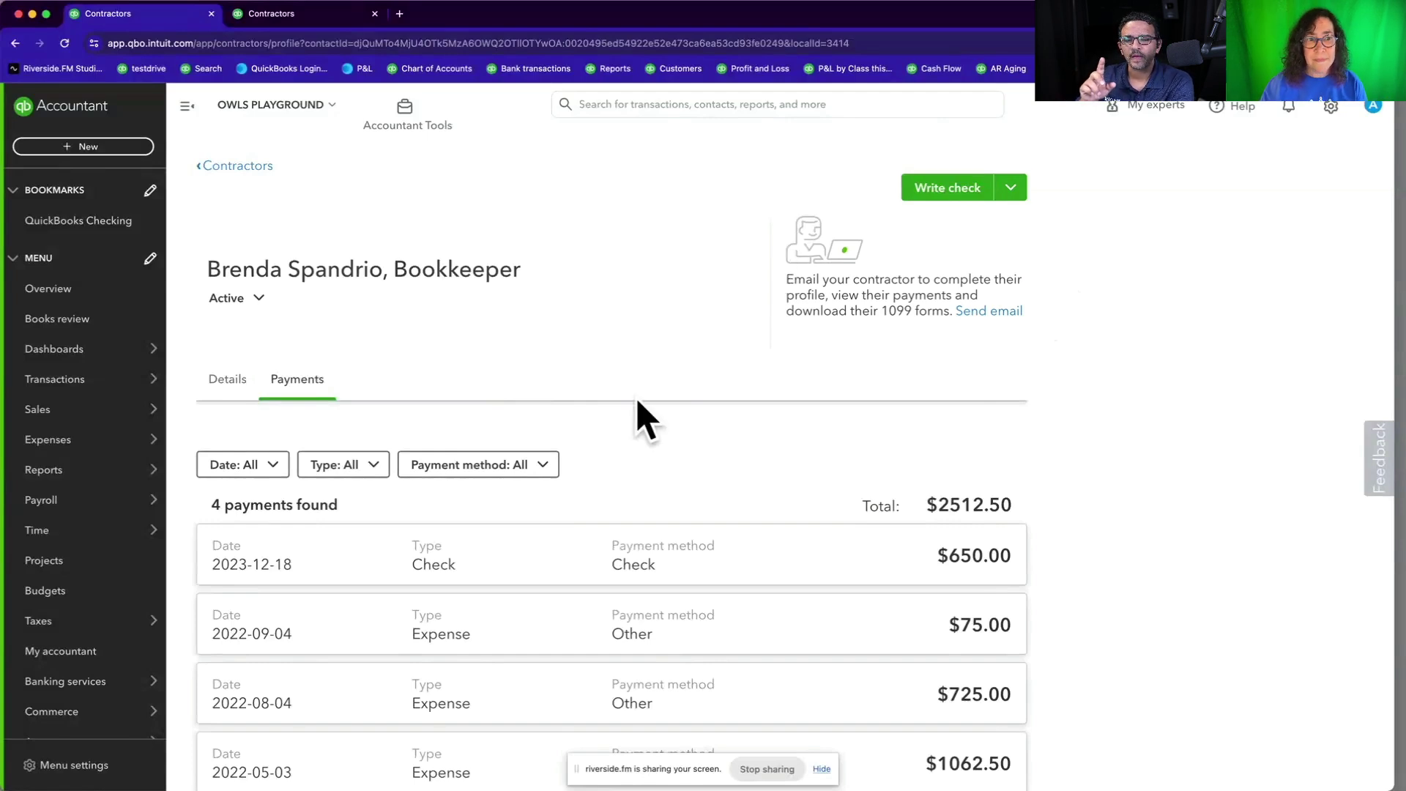
pyautogui.click(242, 166)
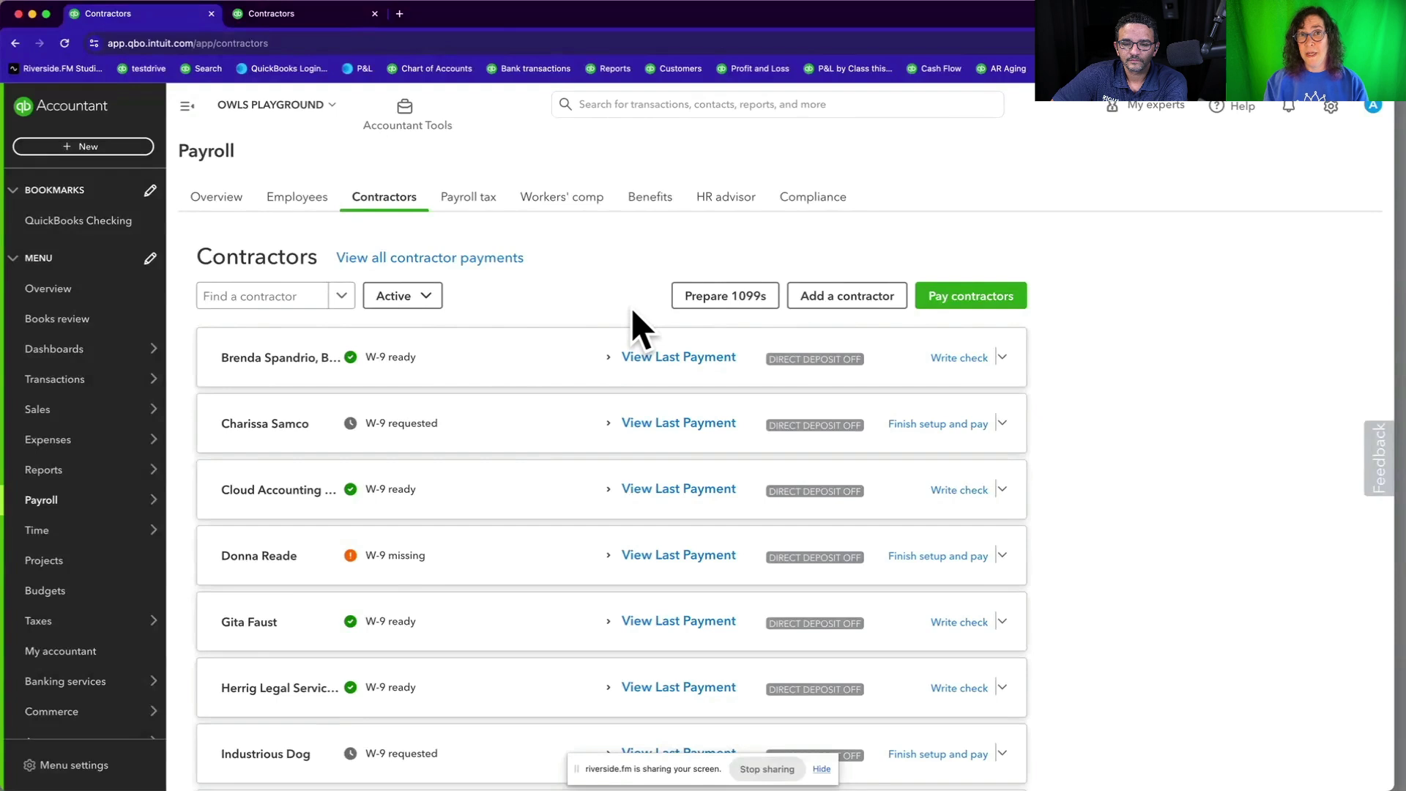
pyautogui.click(734, 299)
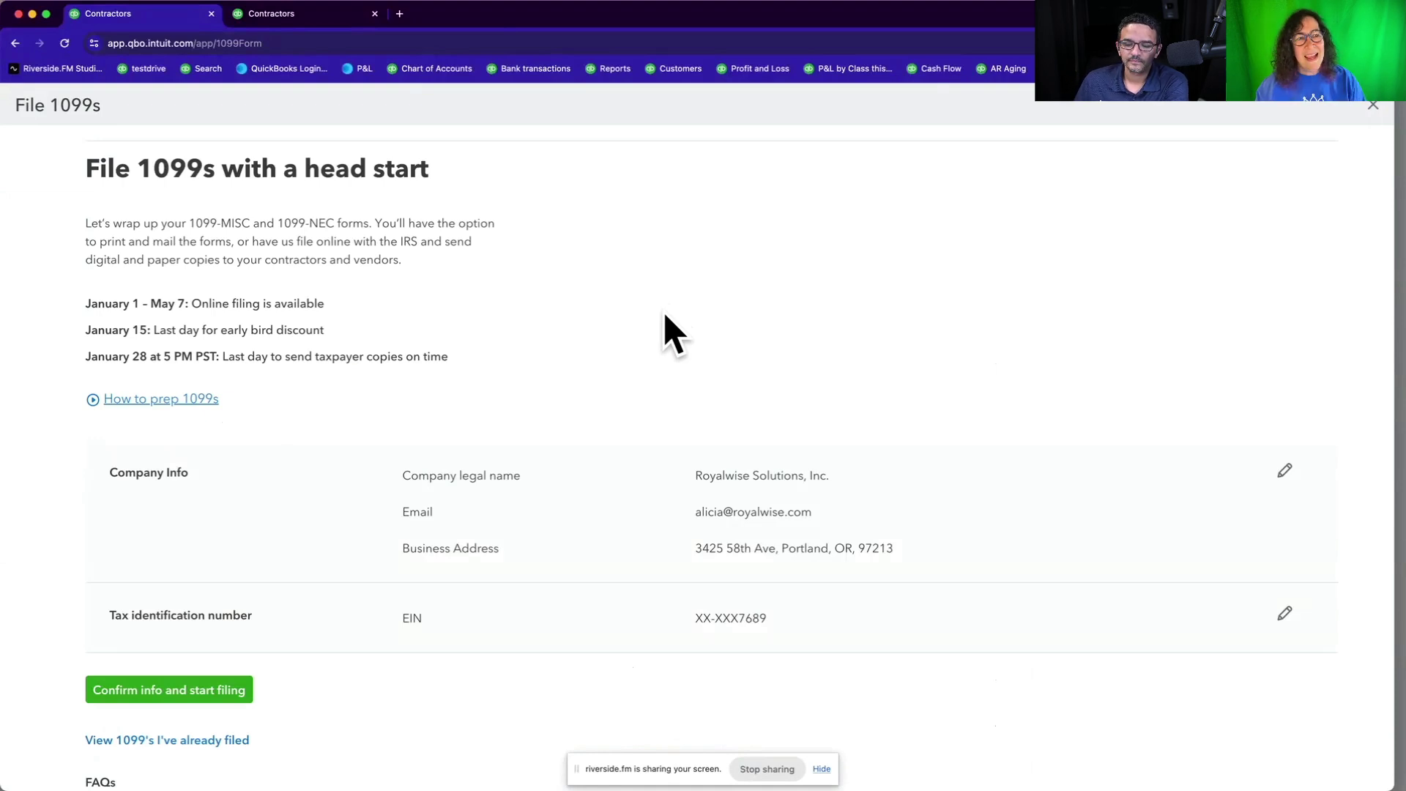
pyautogui.scroll(-1, 659, 414)
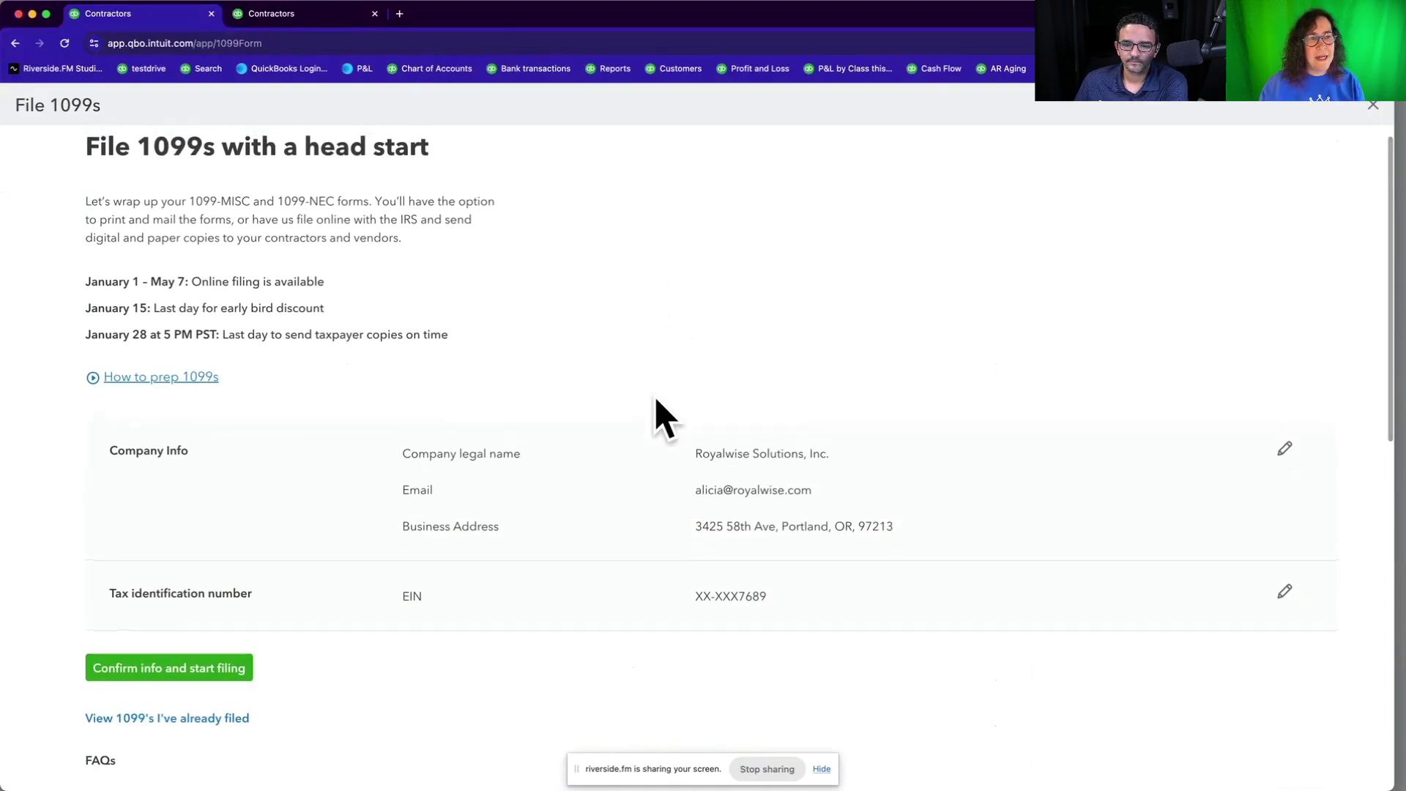
pyautogui.moveTo(86, 286); pyautogui.dragTo(457, 343)
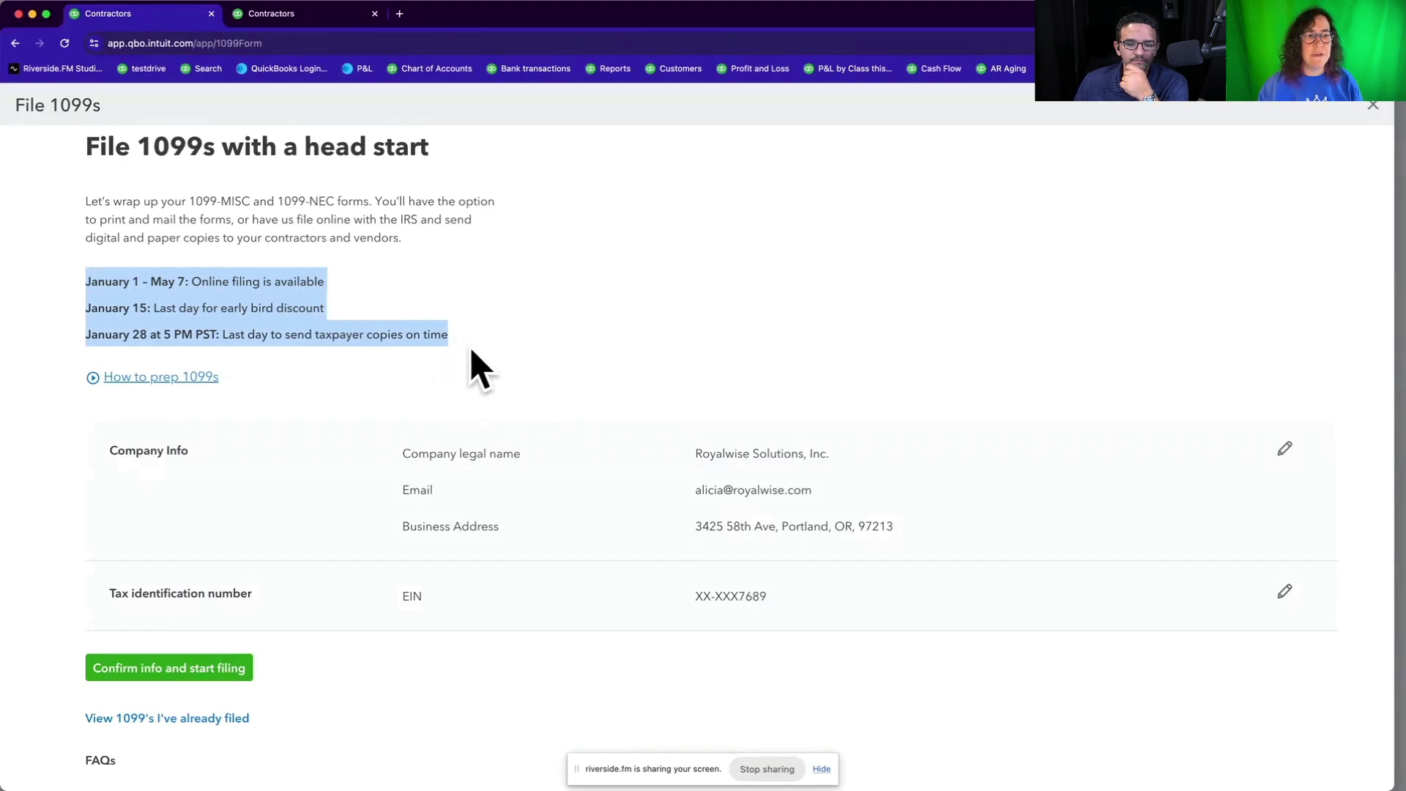
pyautogui.click(492, 347)
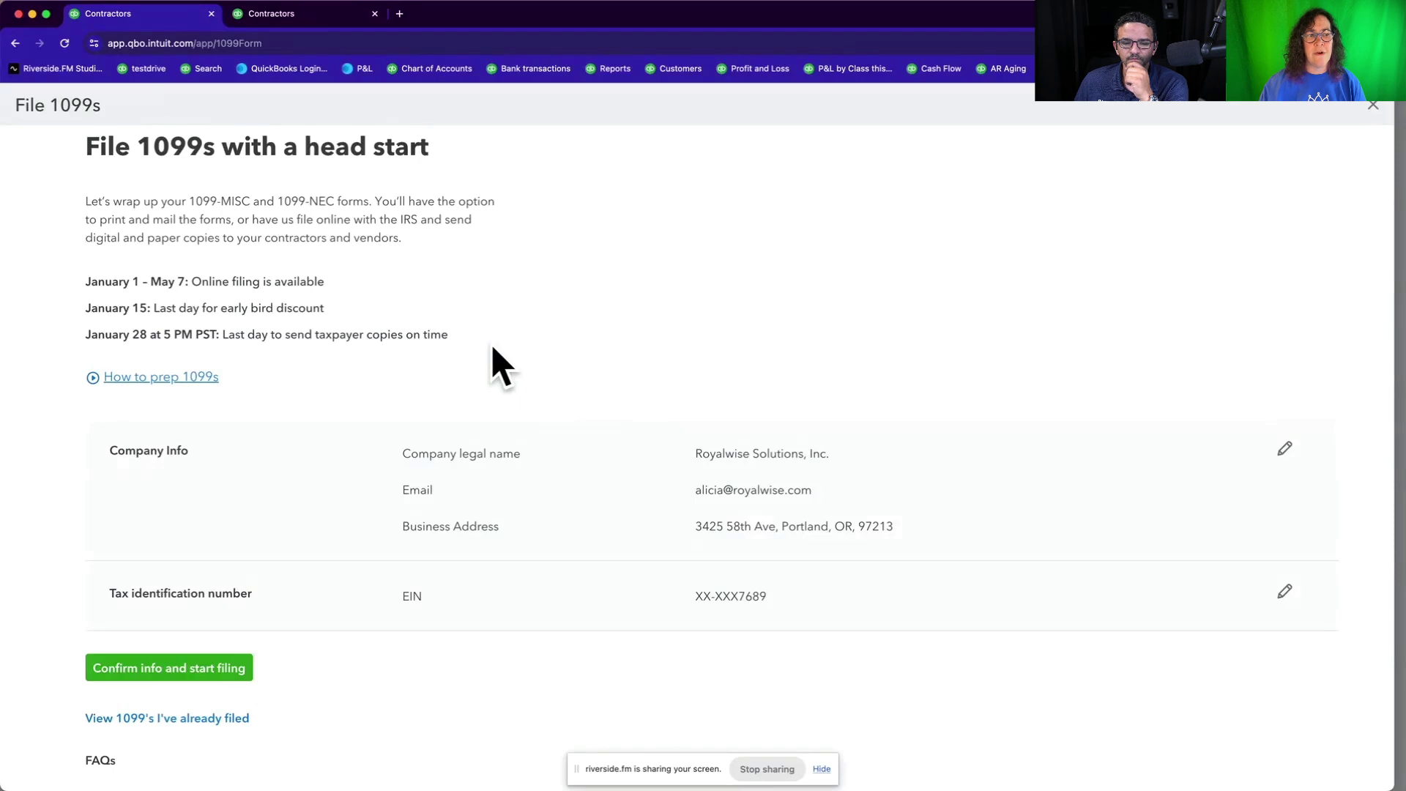
pyautogui.moveTo(85, 335); pyautogui.dragTo(221, 337)
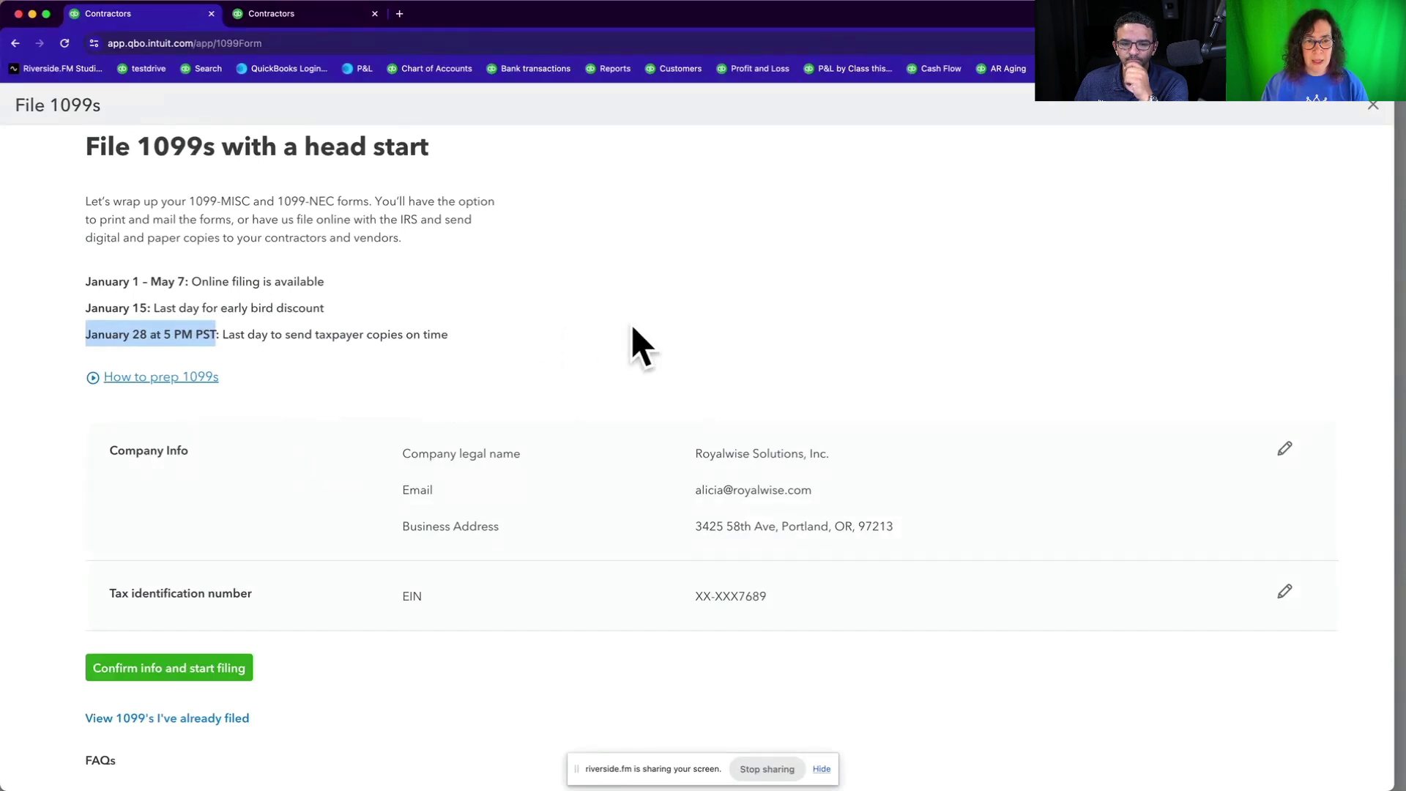
pyautogui.click(656, 349)
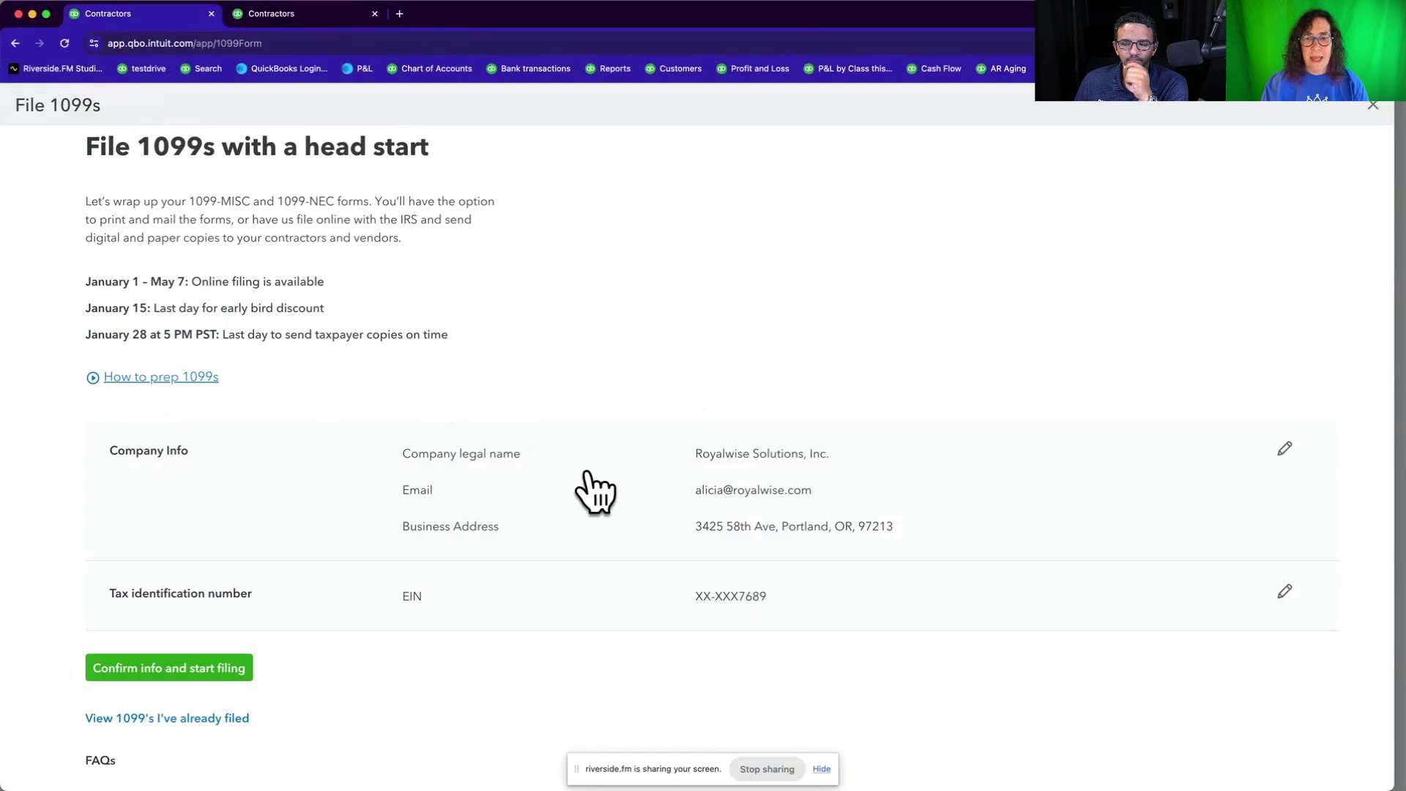
pyautogui.scroll(-3, 590, 489)
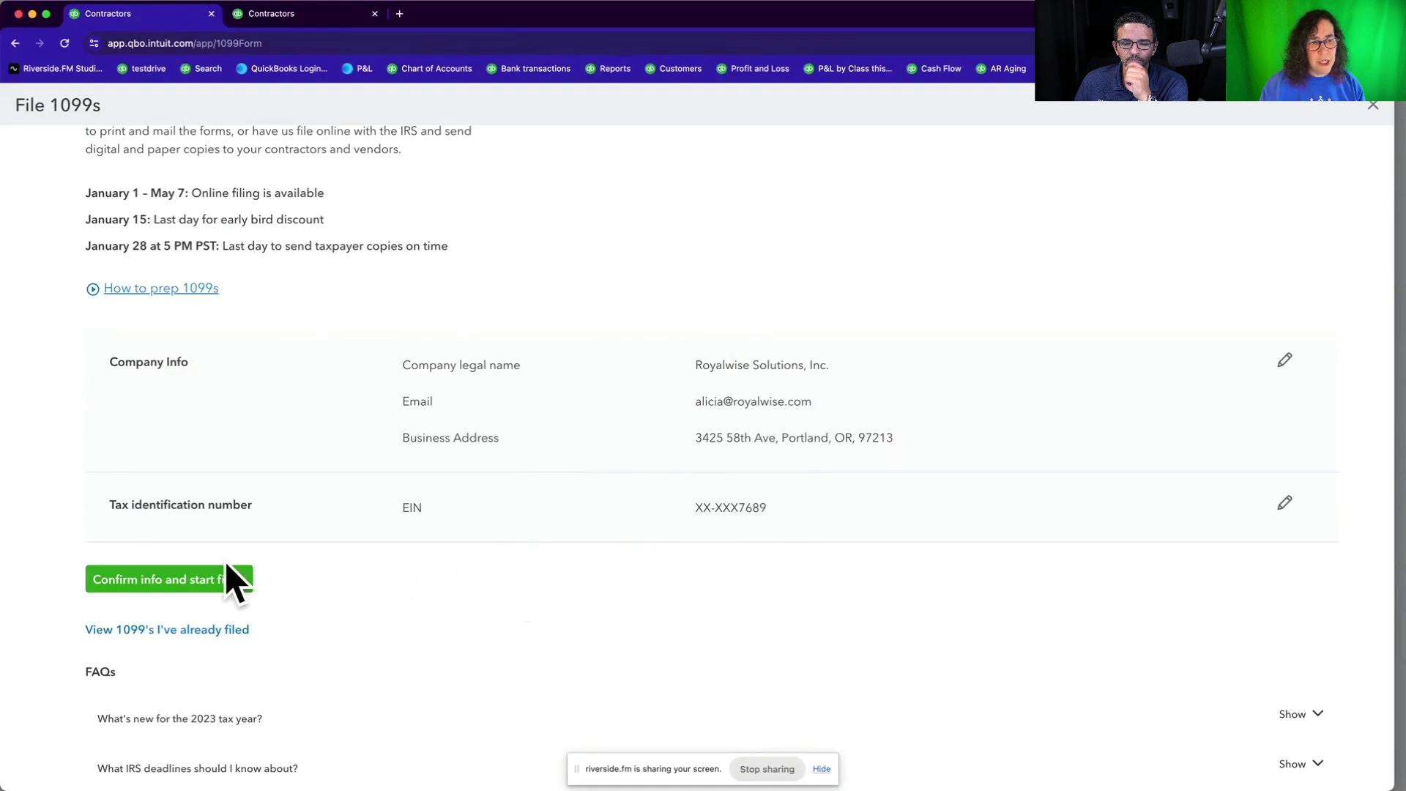
# Step: Confirm company info to start filing and review the Select accounts box mappings
pyautogui.click(167, 581)
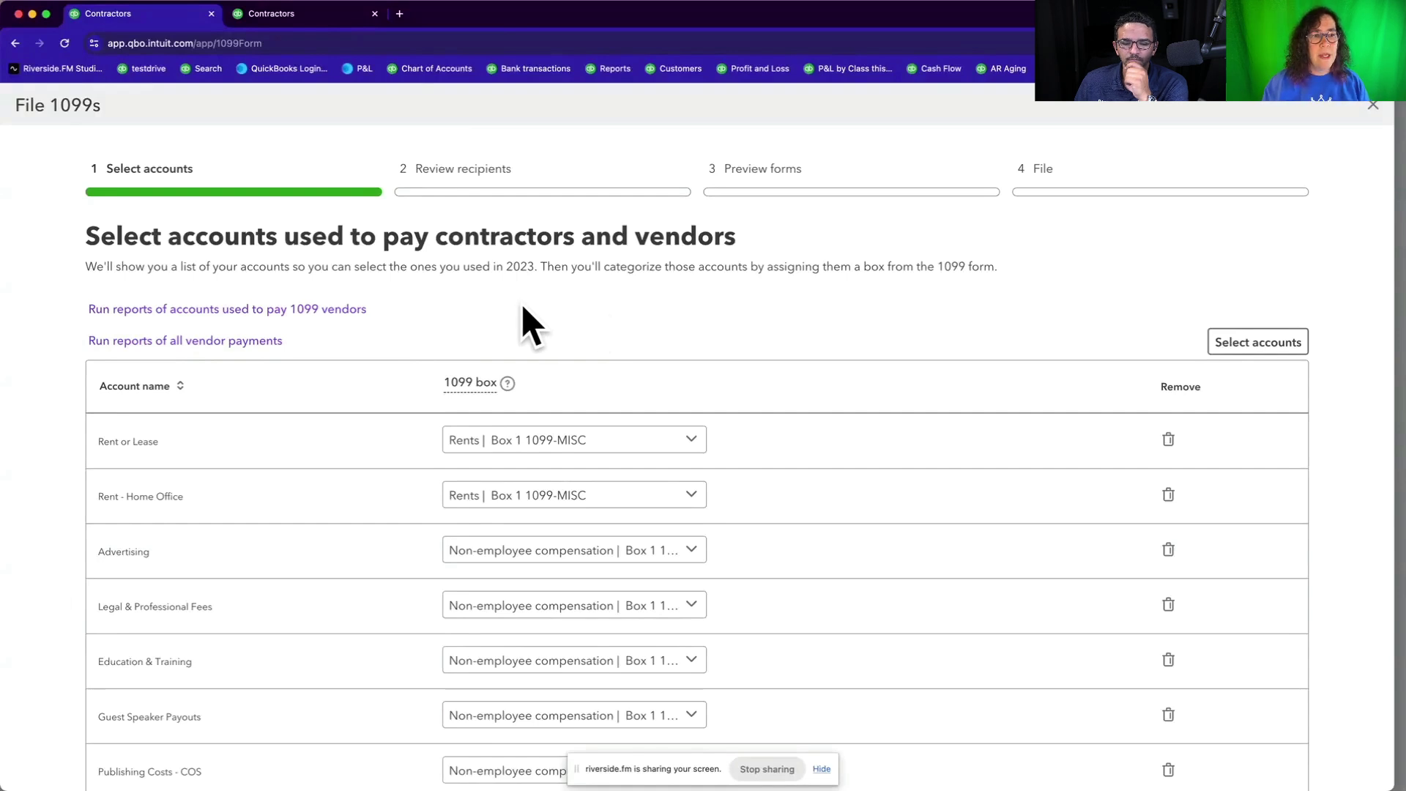
pyautogui.scroll(-2, 392, 353)
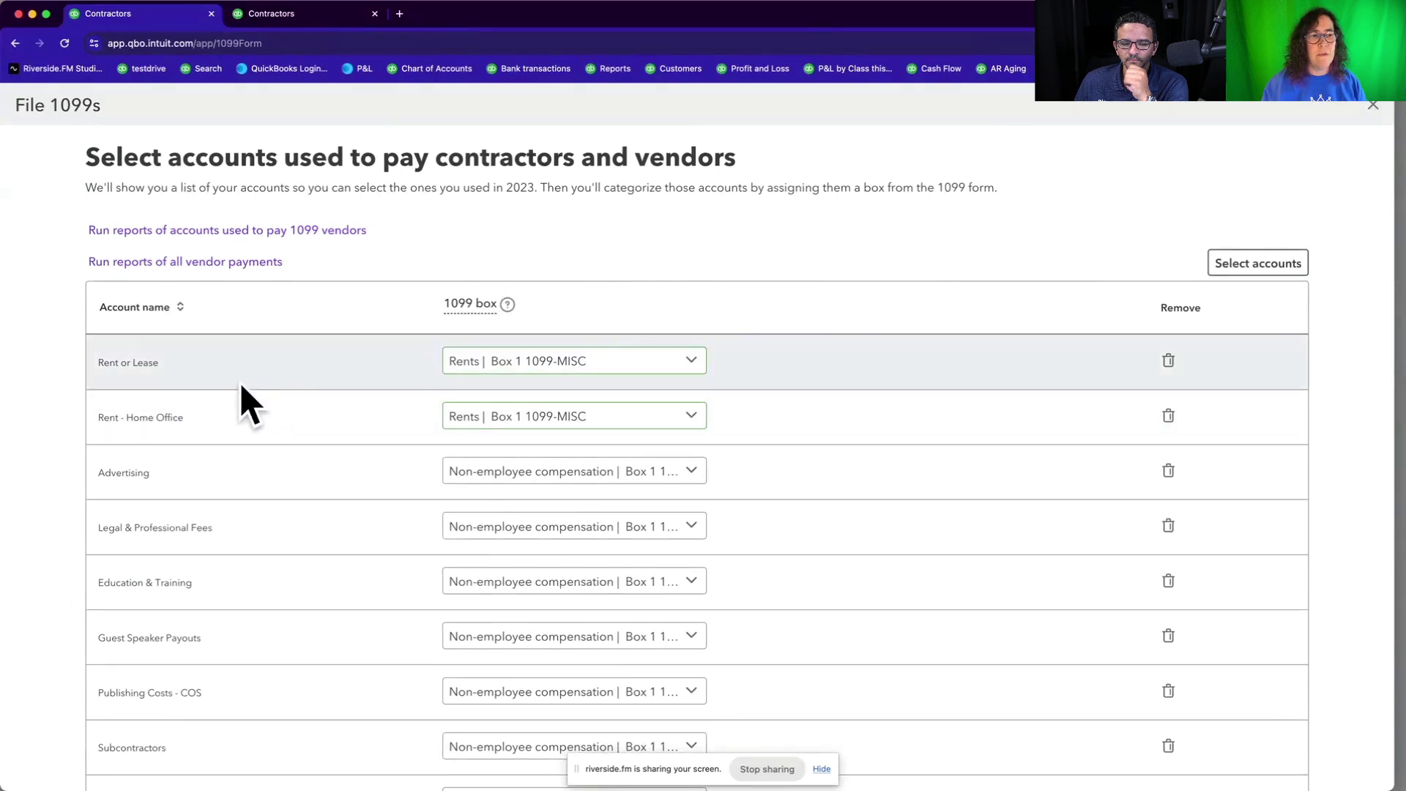
pyautogui.scroll(-2, 213, 382)
pyautogui.scroll(-2, 212, 377)
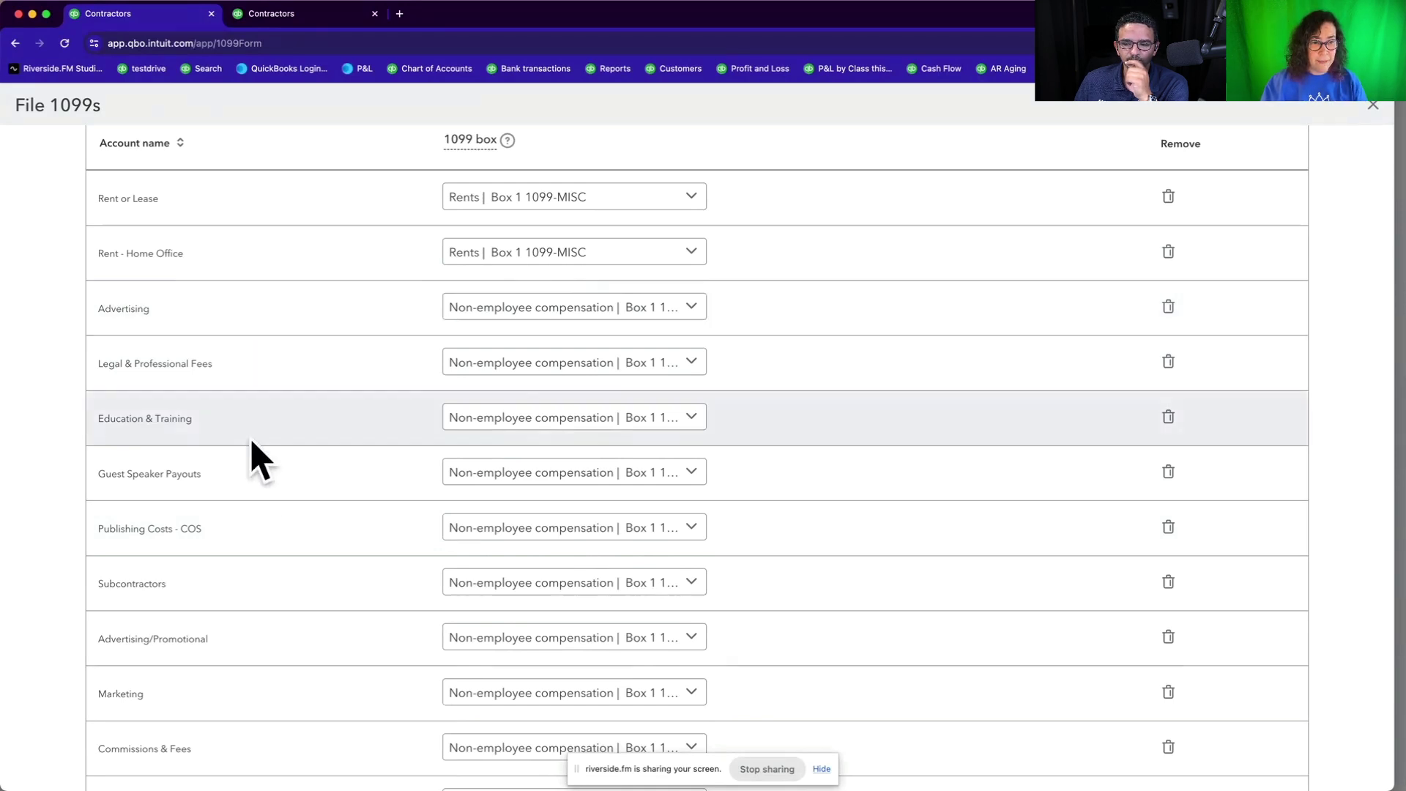
pyautogui.scroll(-5, 289, 578)
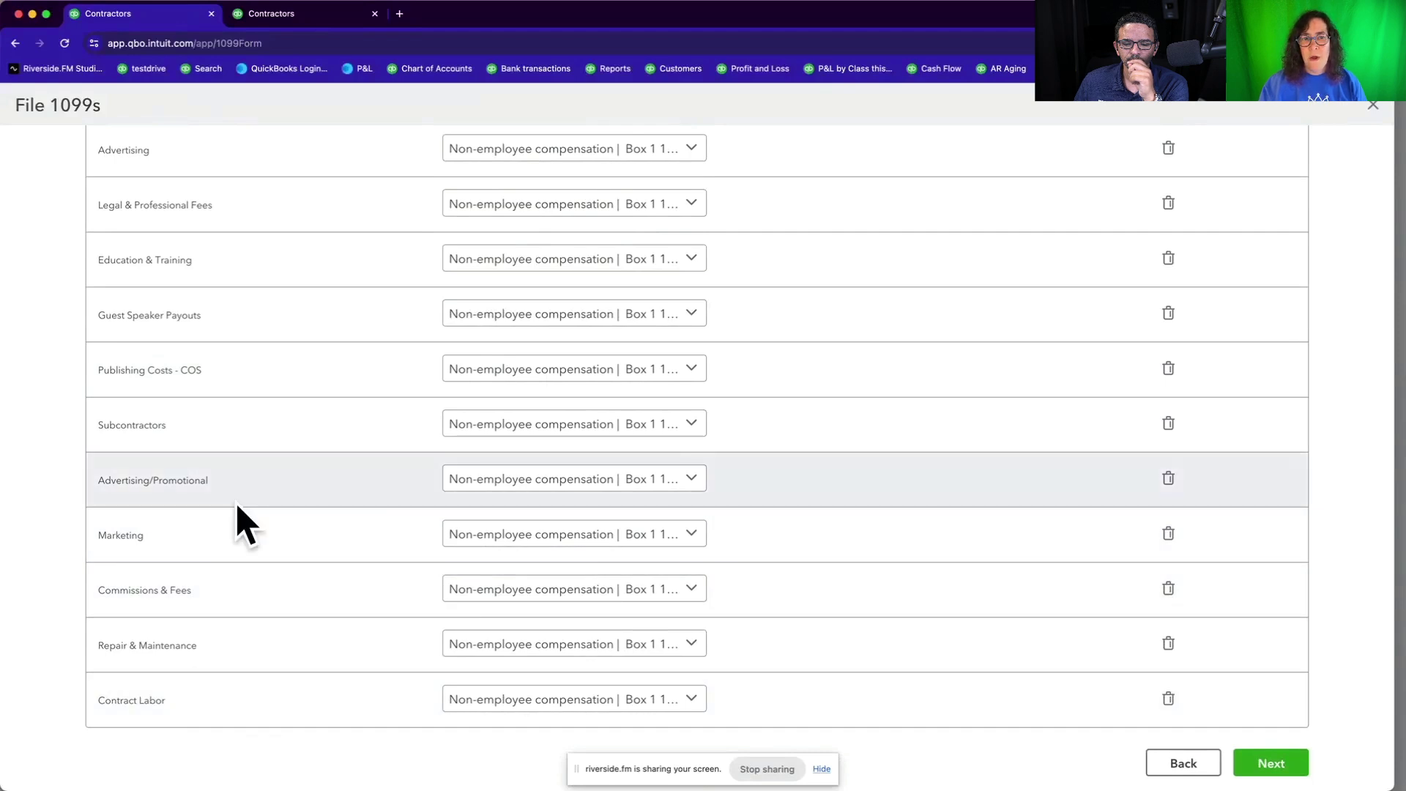
pyautogui.scroll(10, 245, 524)
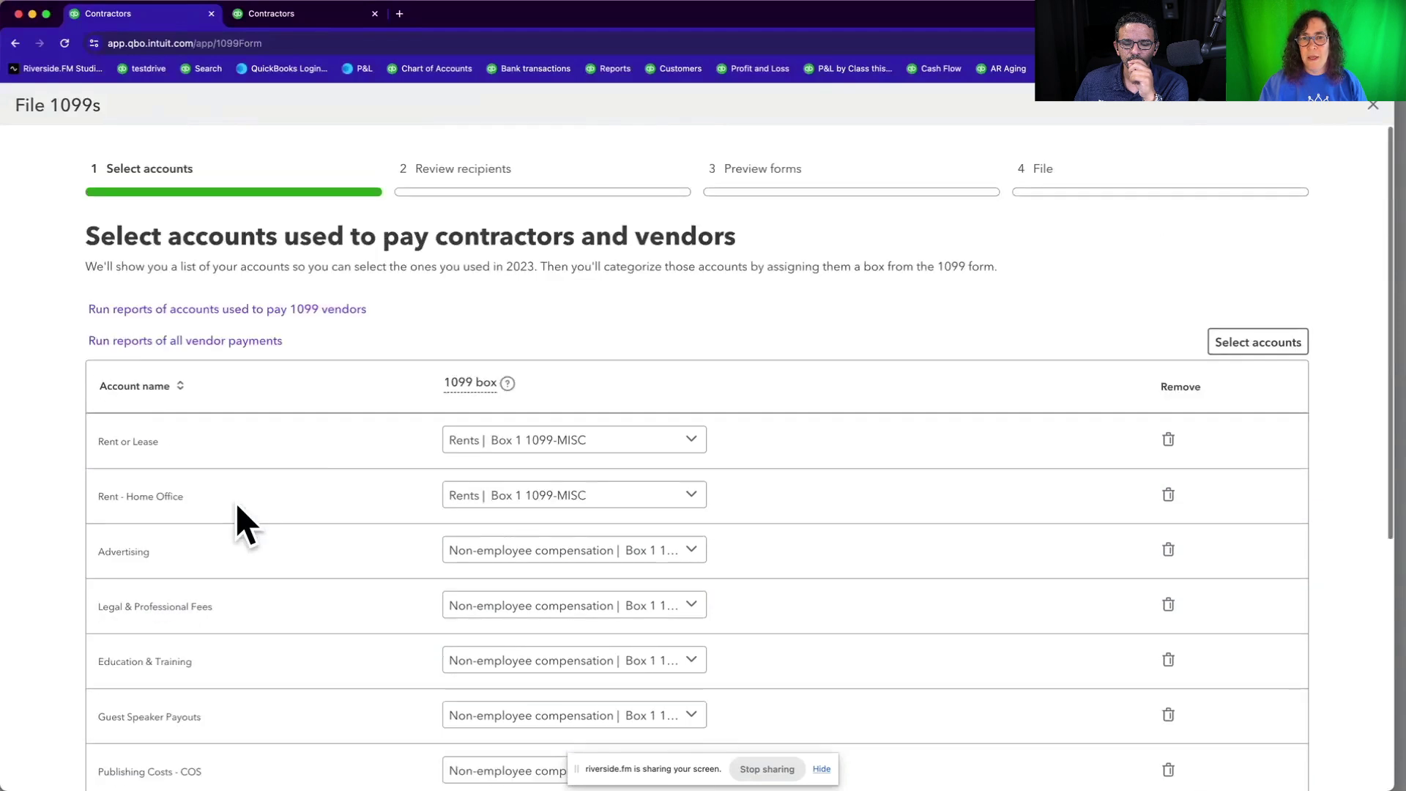
pyautogui.click(1245, 343)
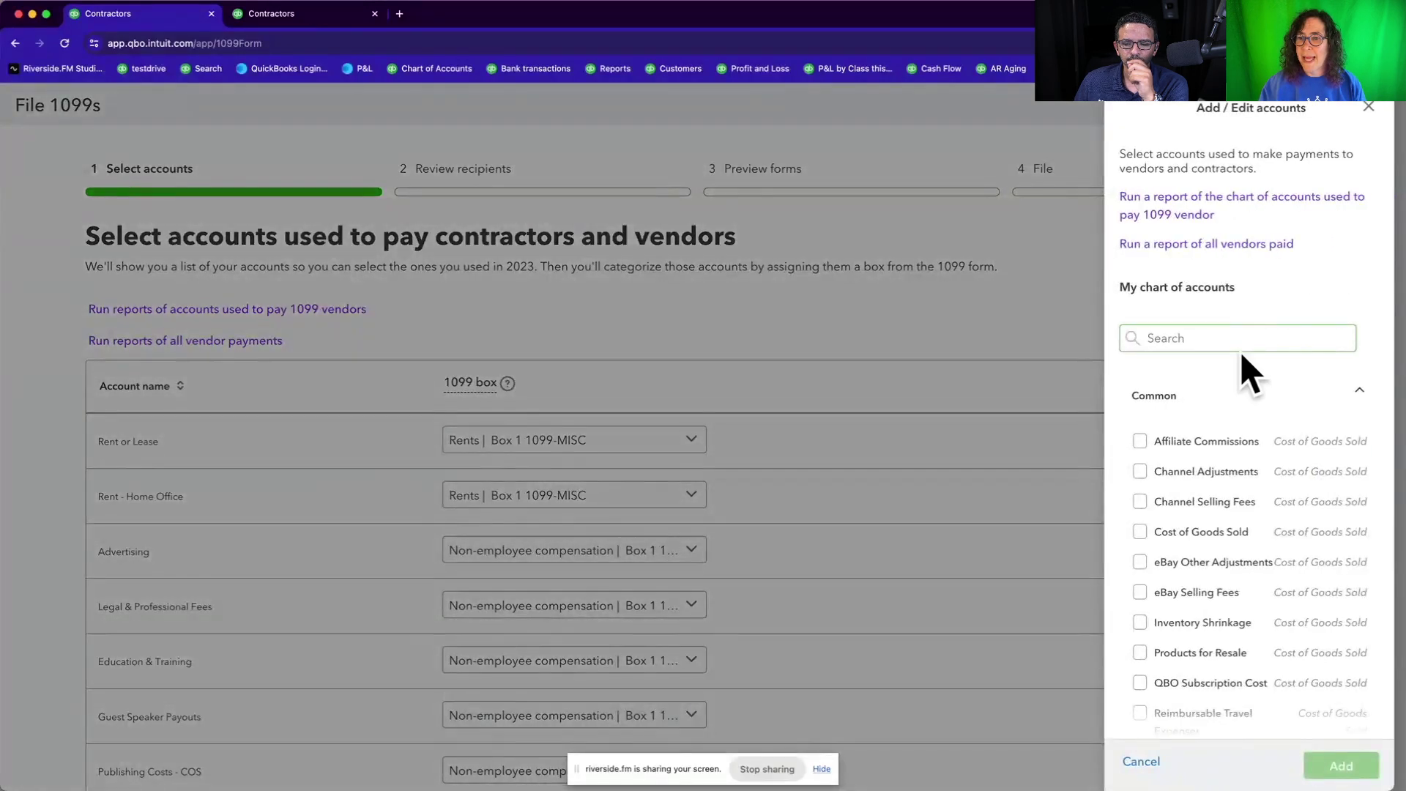
pyautogui.scroll(-5, 1242, 356)
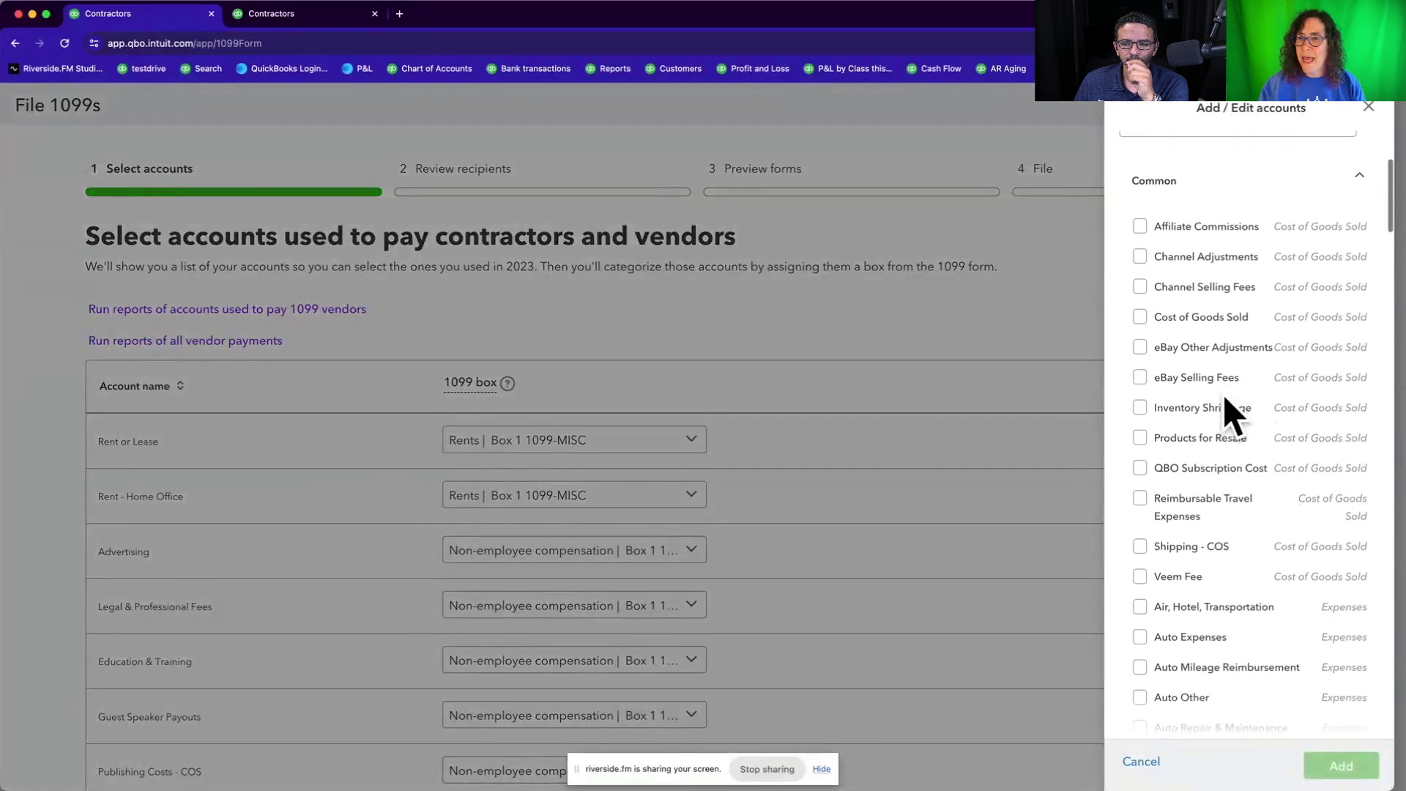
pyautogui.scroll(-1, 1234, 414)
pyautogui.scroll(-2, 1230, 414)
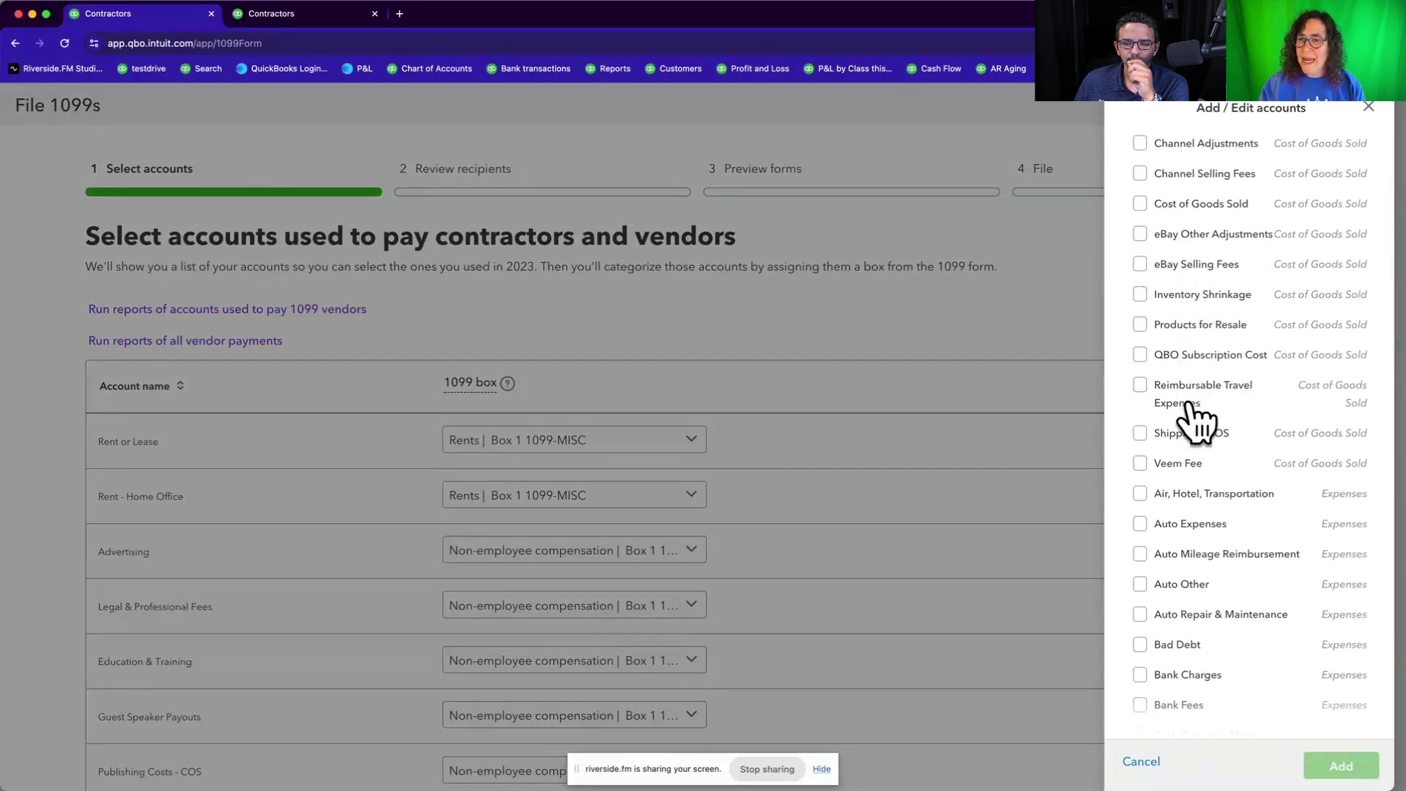
pyautogui.scroll(-2, 1193, 417)
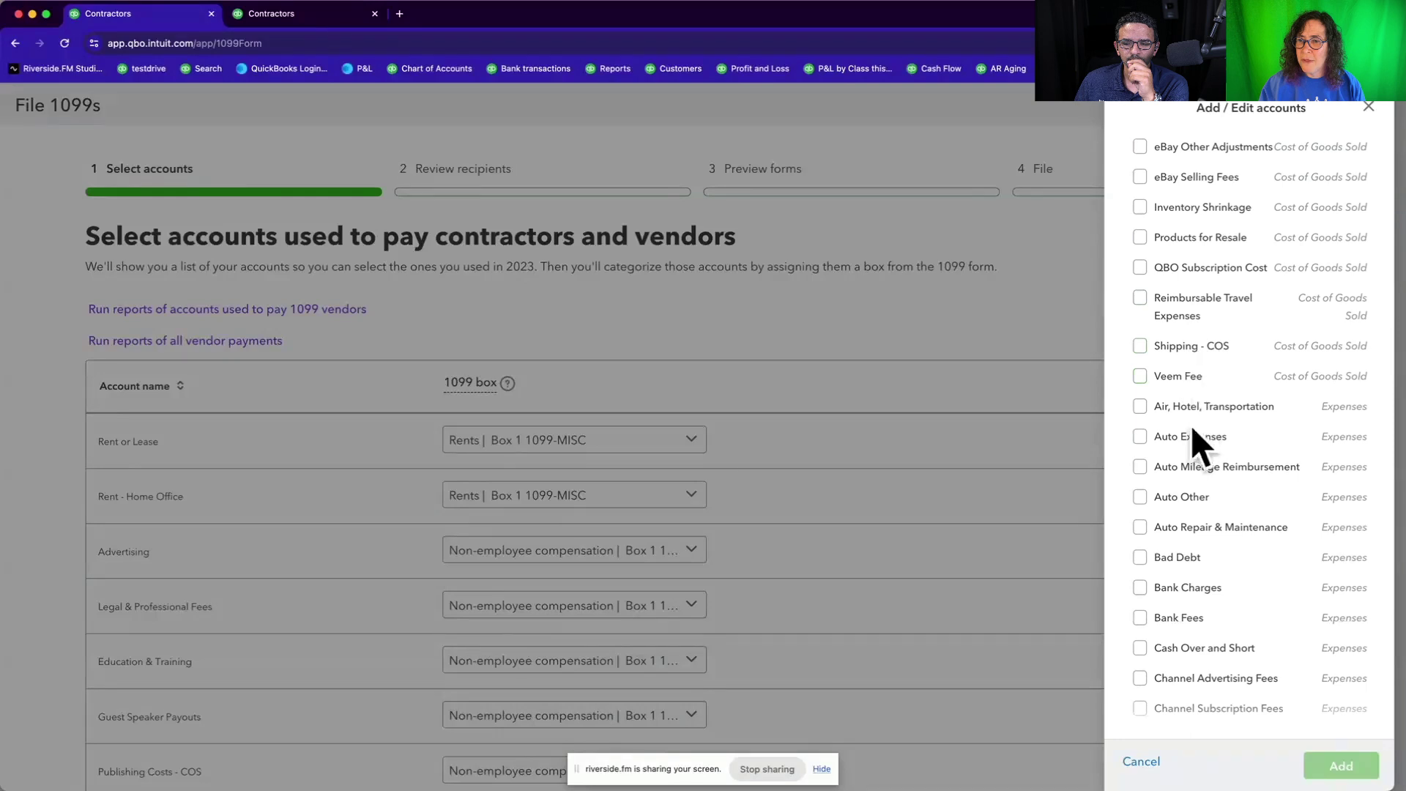
pyautogui.scroll(-2, 1209, 492)
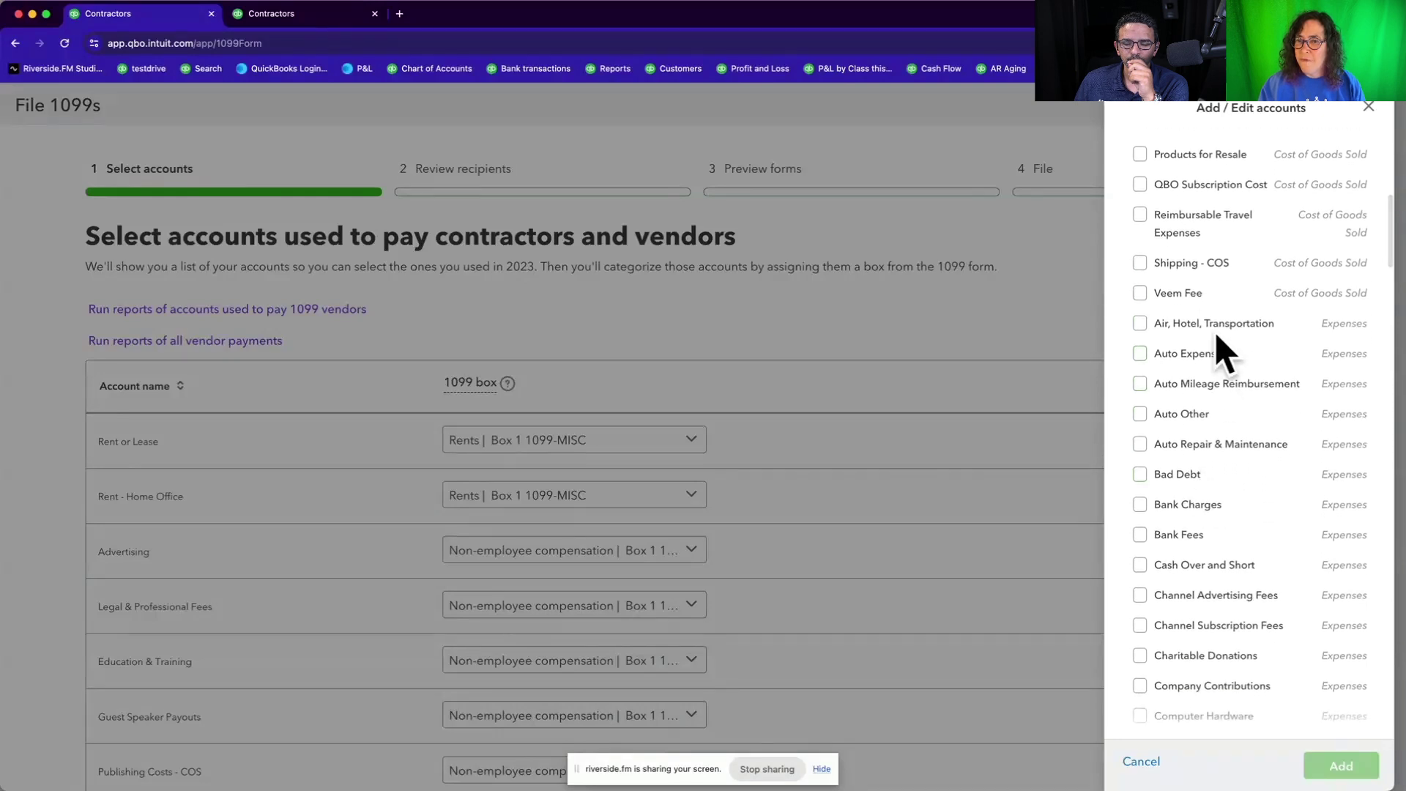
pyautogui.scroll(-3, 1208, 538)
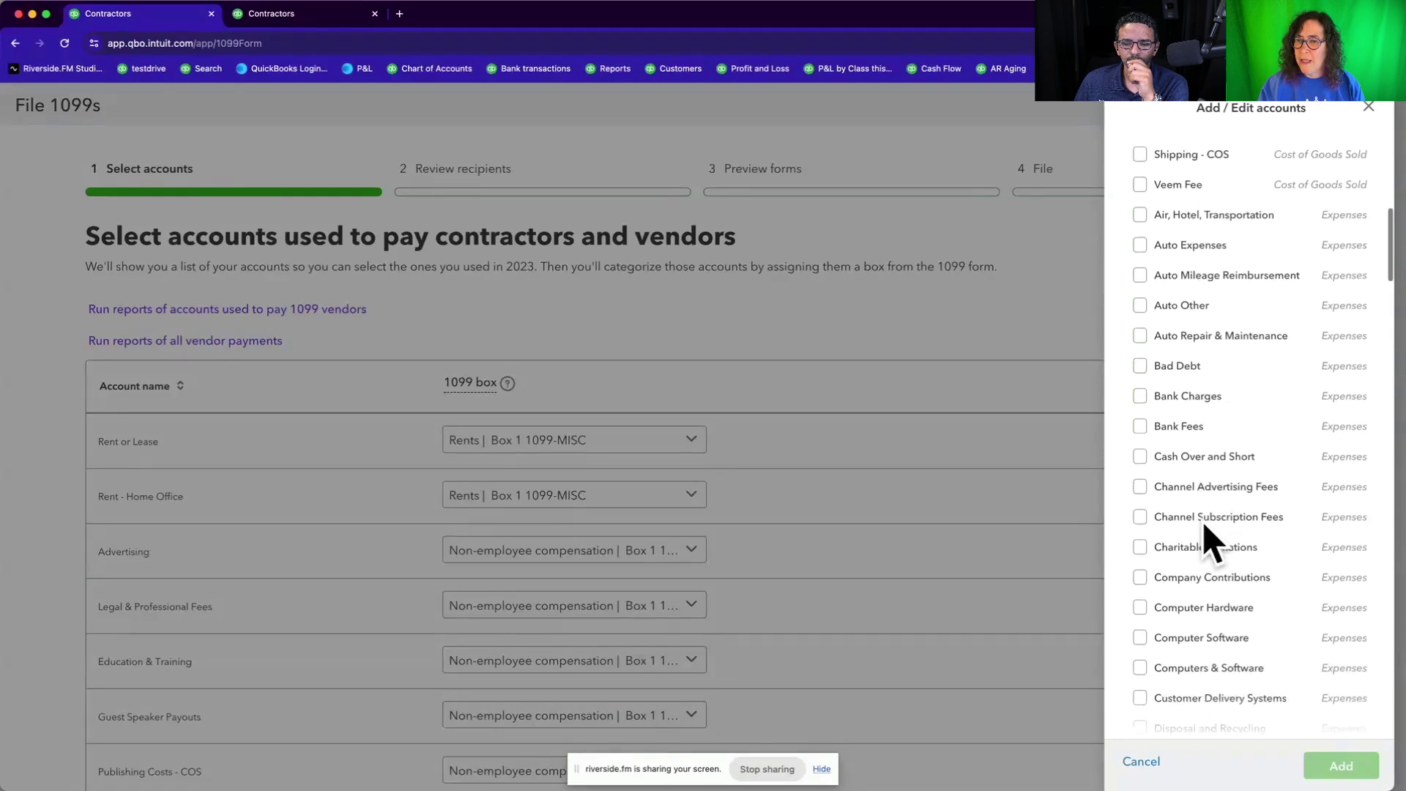
pyautogui.scroll(-5, 1208, 540)
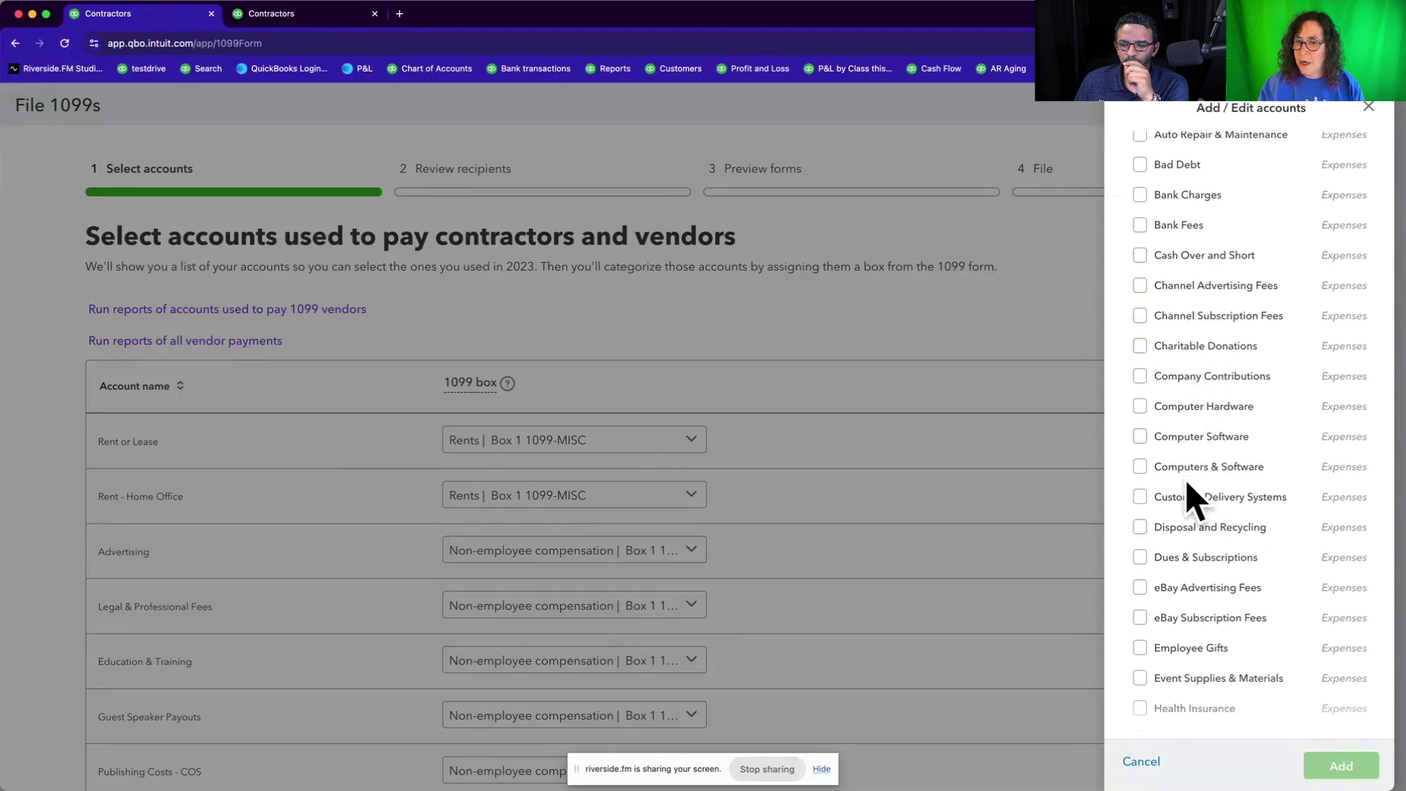
pyautogui.scroll(-5, 1186, 564)
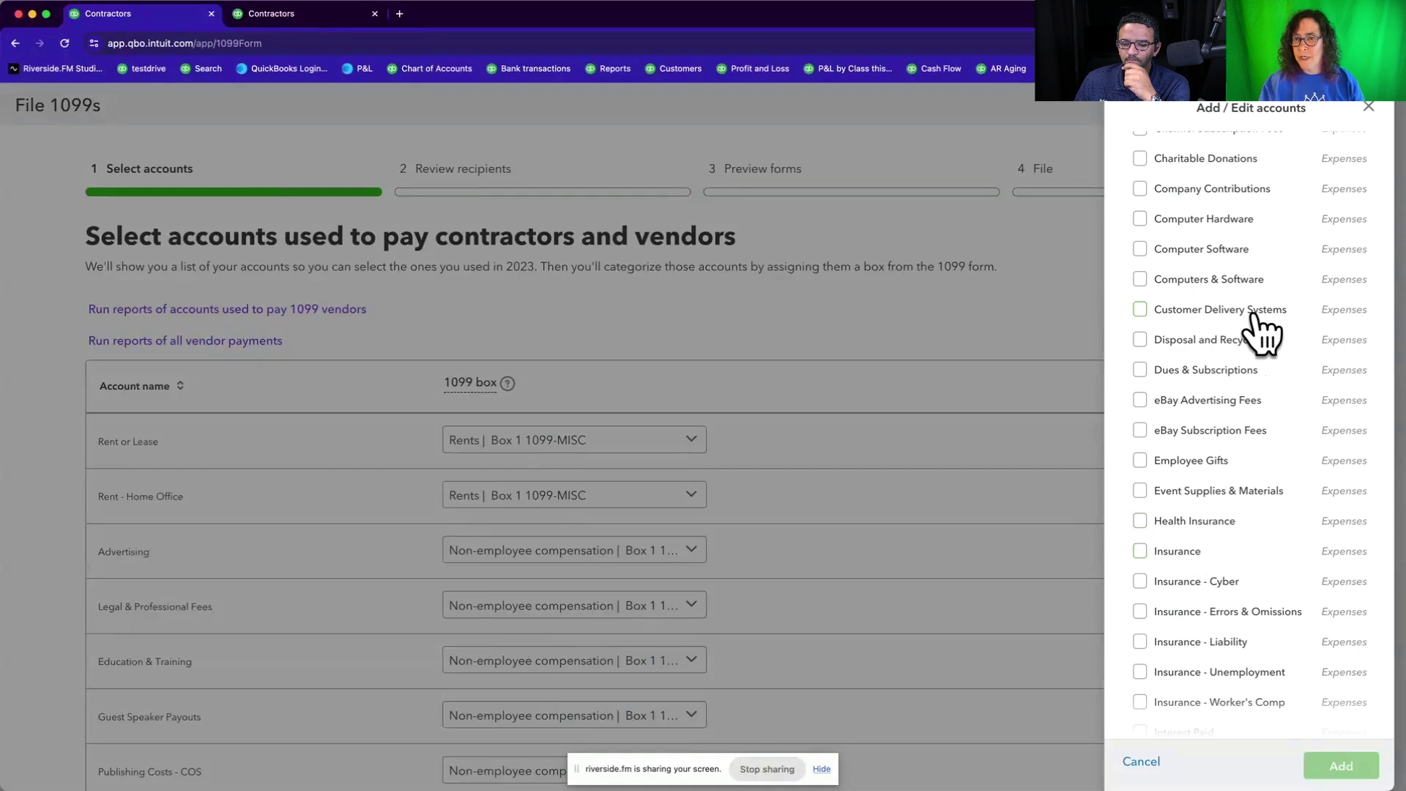
pyautogui.scroll(-2, 1261, 331)
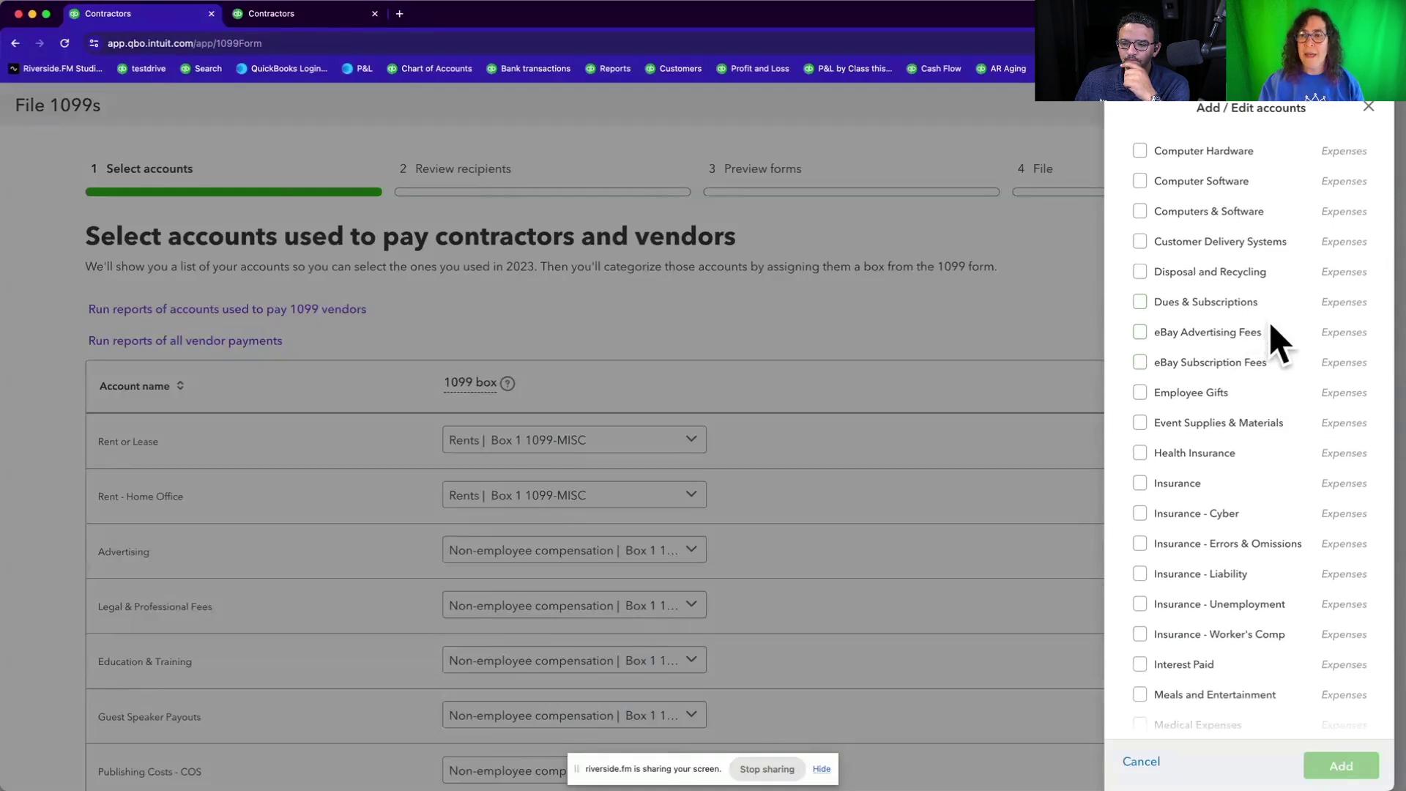
pyautogui.scroll(-4, 1254, 470)
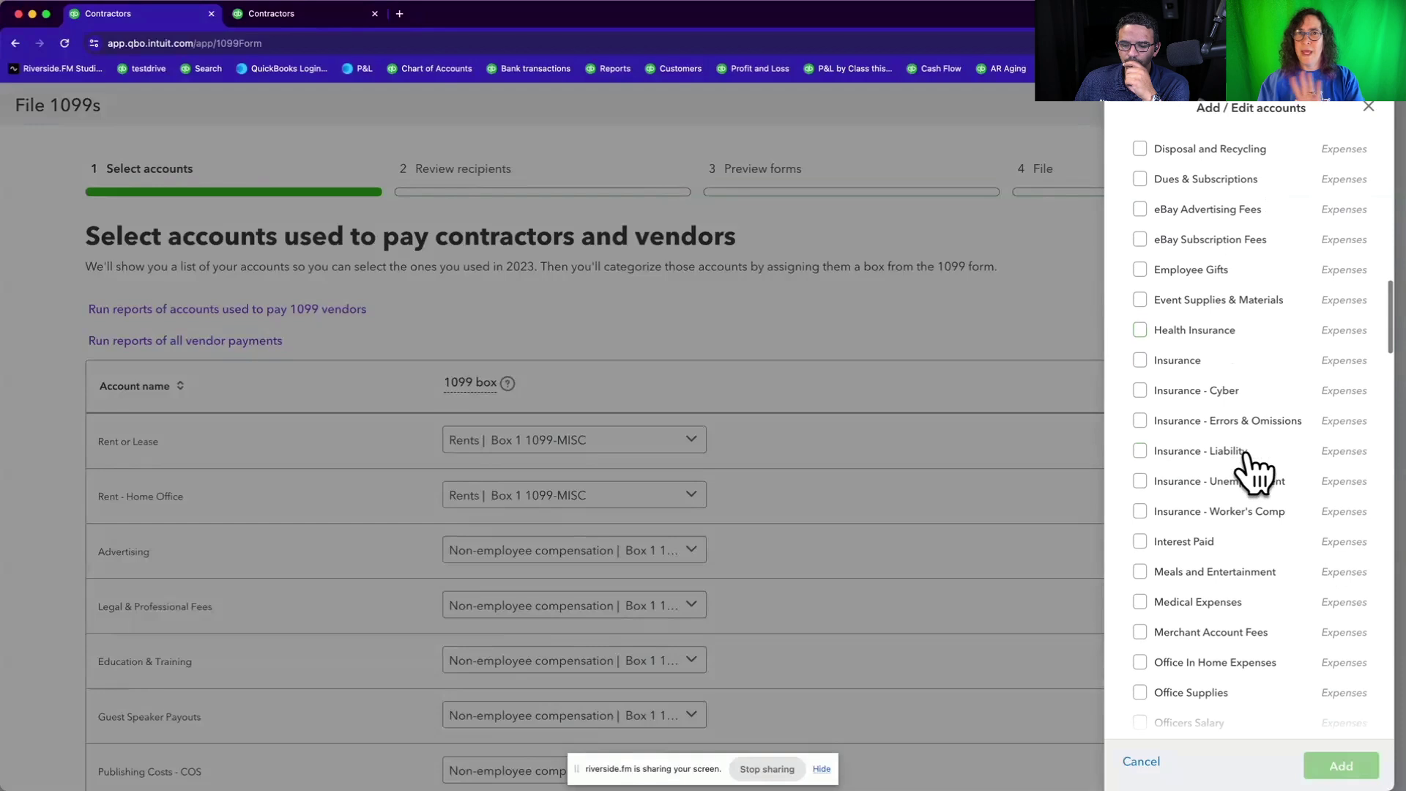
pyautogui.scroll(-4, 1254, 470)
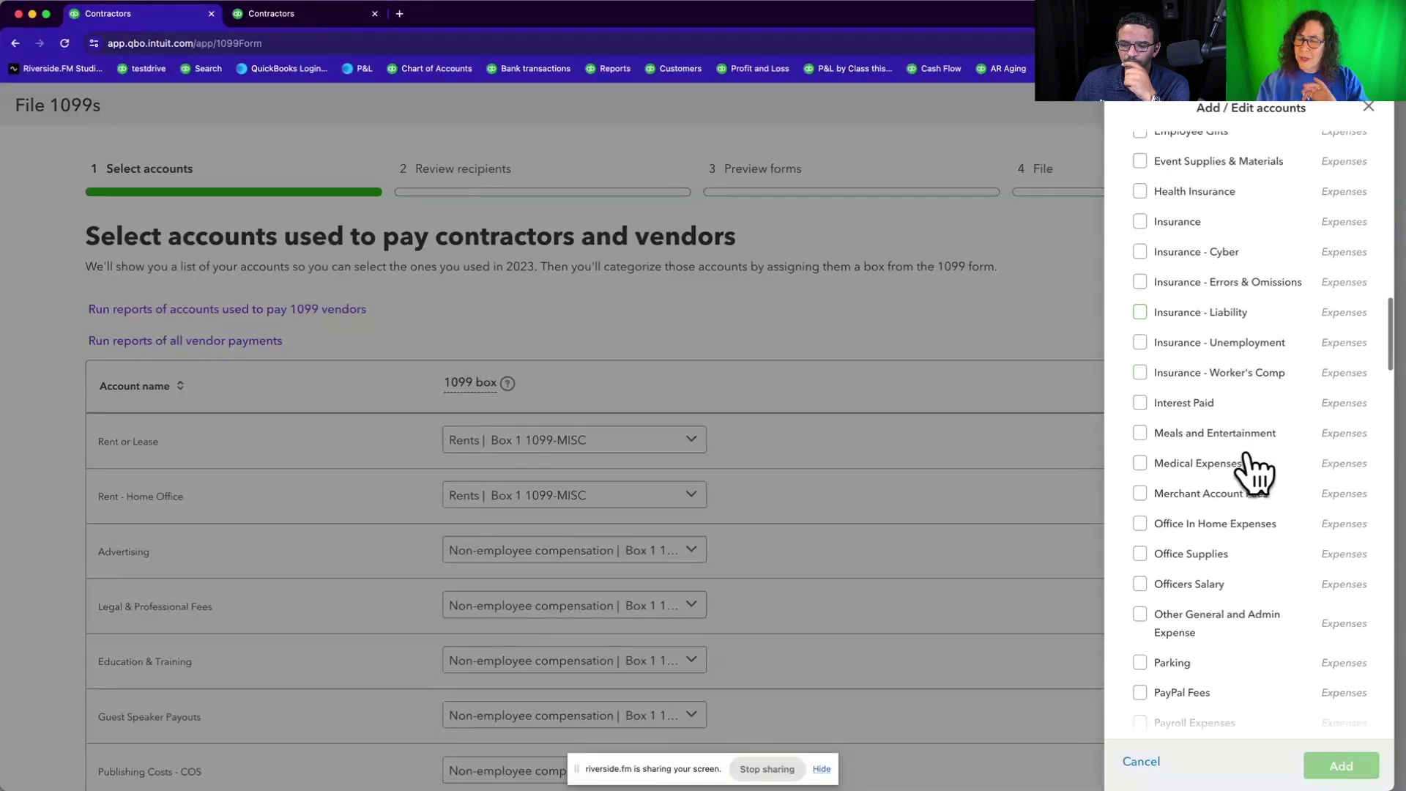
pyautogui.scroll(-2, 1254, 470)
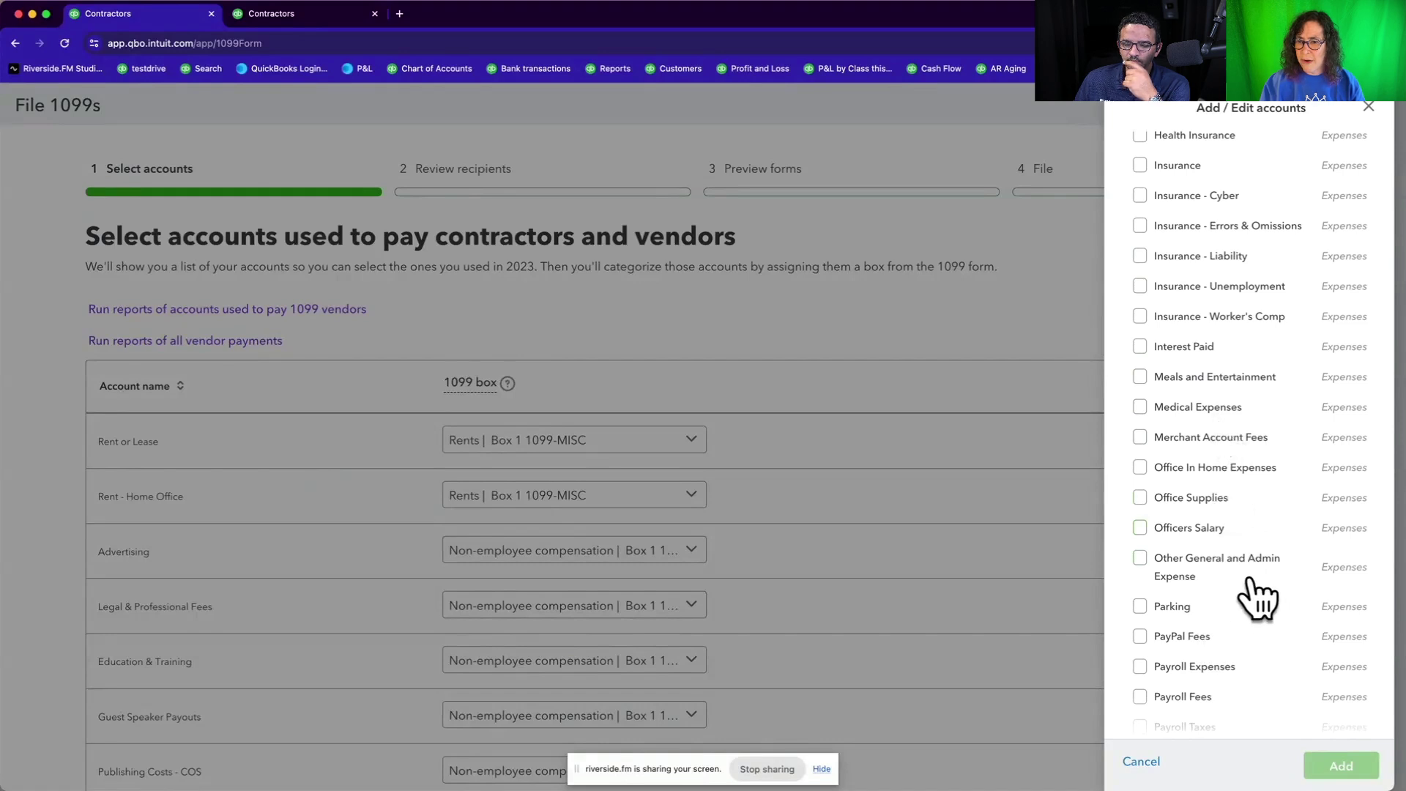
pyautogui.scroll(-5, 1255, 628)
pyautogui.scroll(-2, 1253, 623)
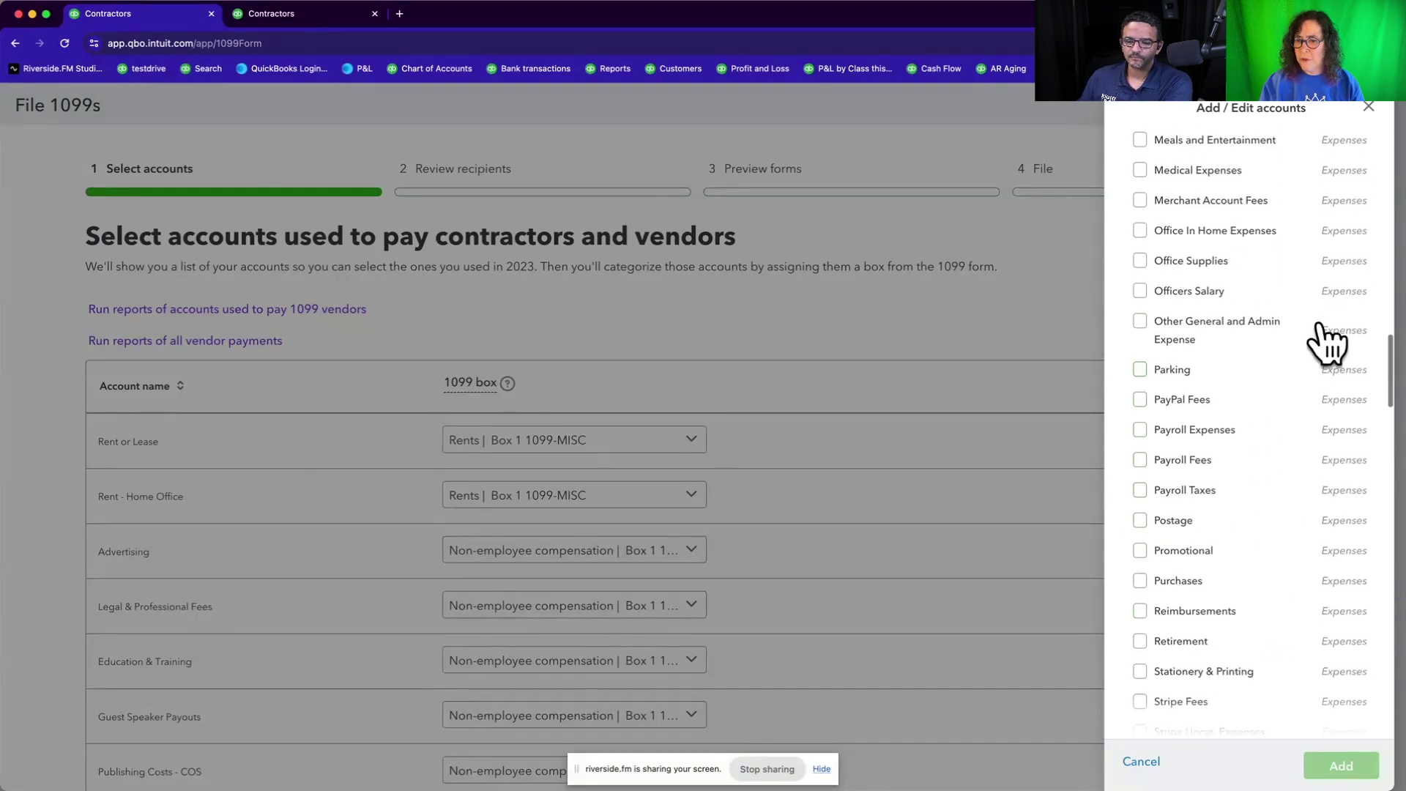
pyautogui.click(1368, 108)
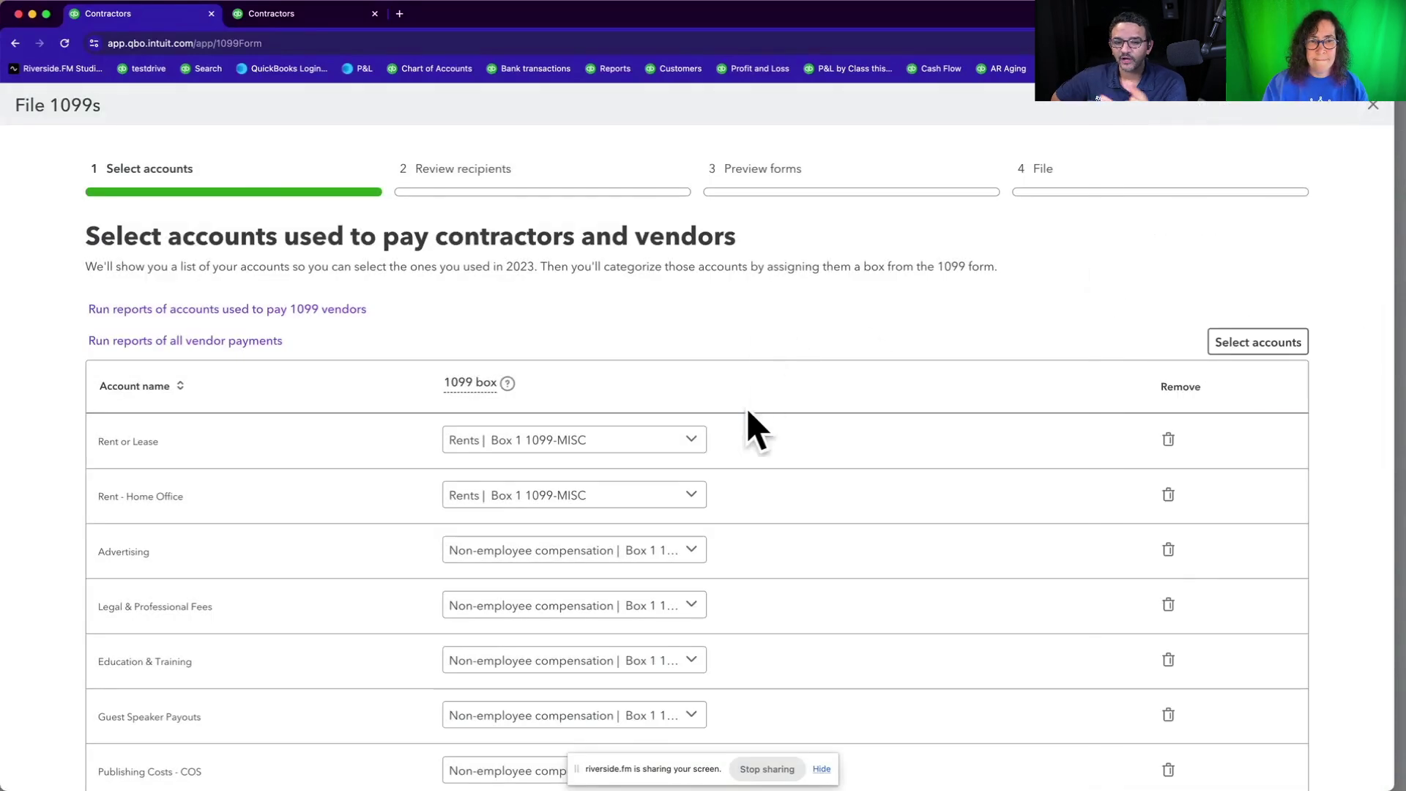
pyautogui.scroll(-1, 751, 516)
pyautogui.scroll(-3, 754, 522)
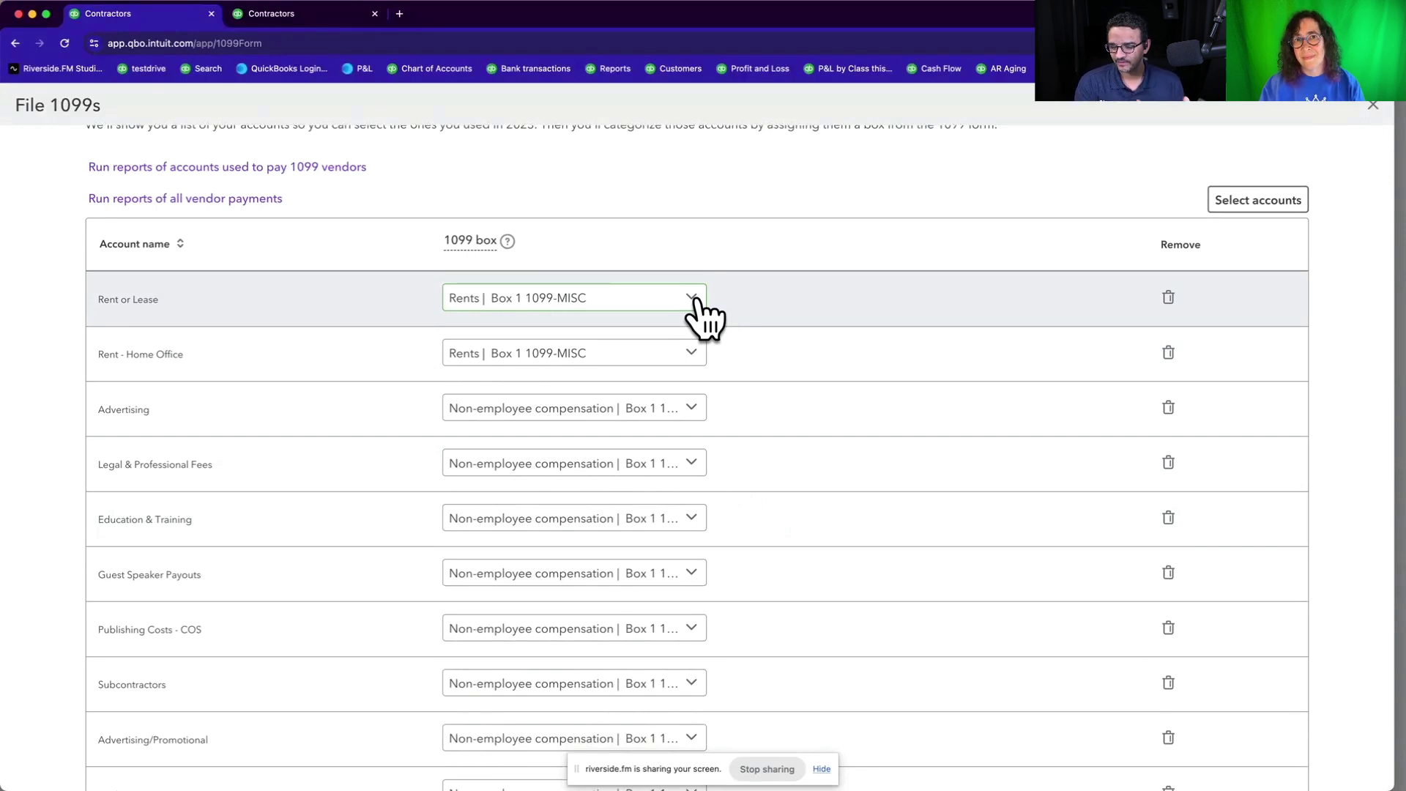
pyautogui.moveTo(214, 469); pyautogui.dragTo(90, 484)
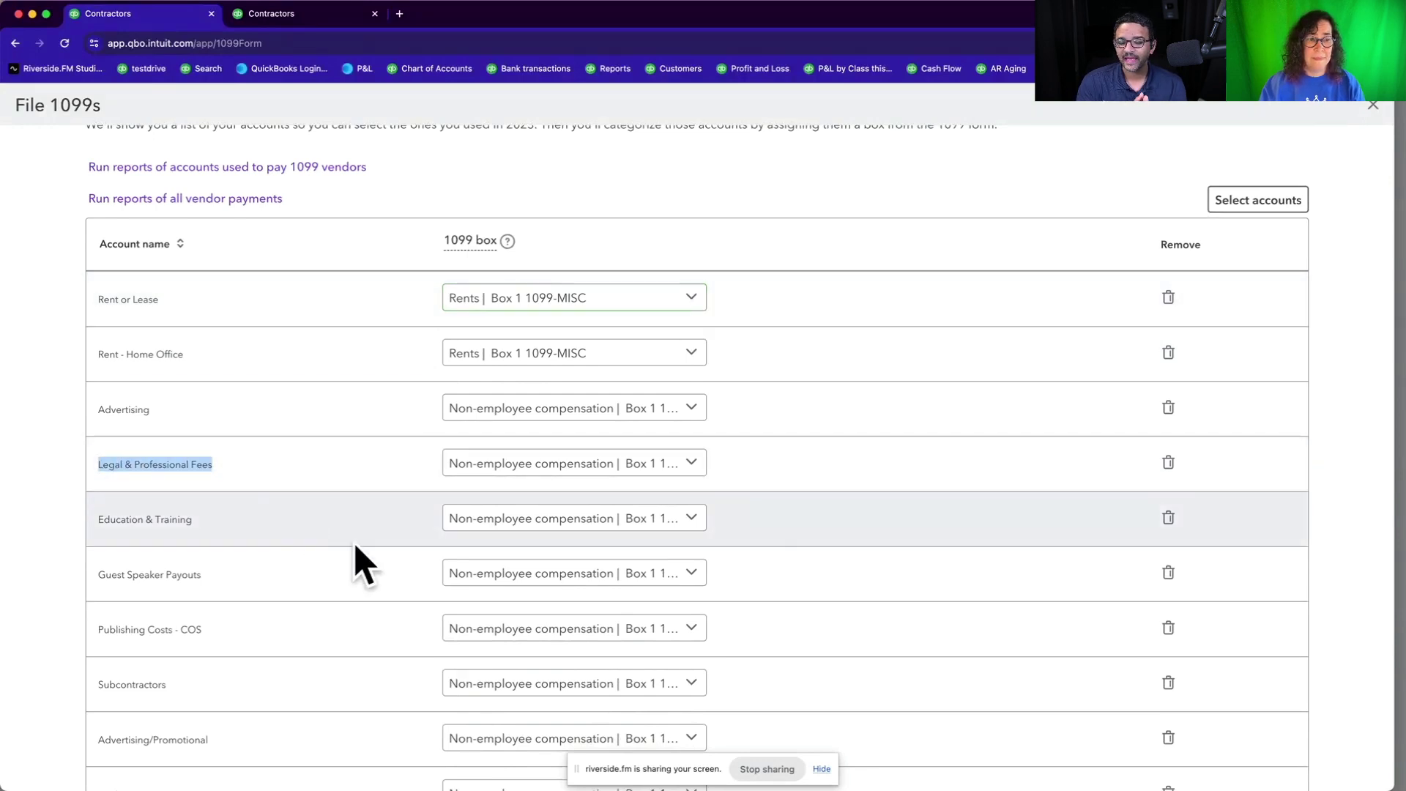
pyautogui.scroll(-2, 348, 523)
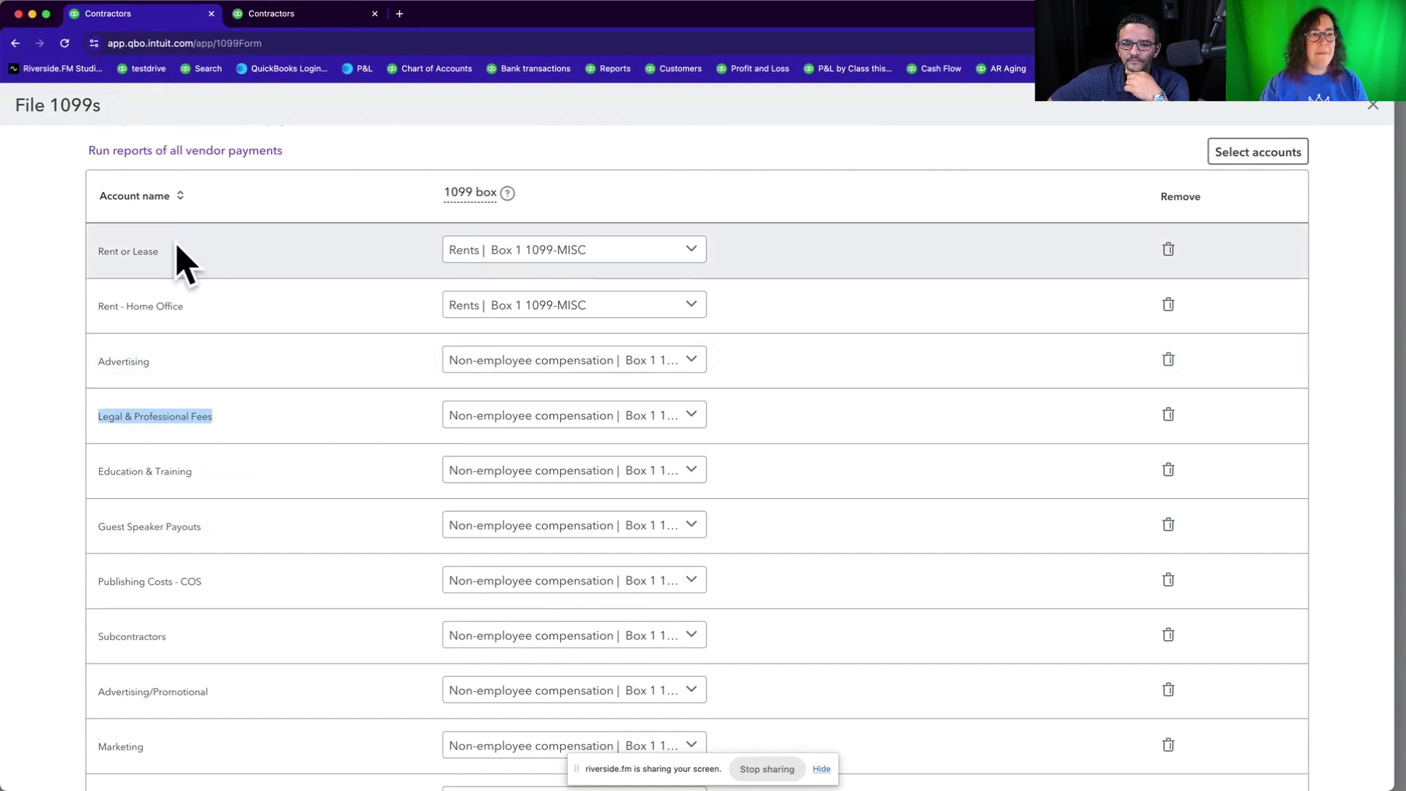
pyautogui.scroll(-3, 207, 652)
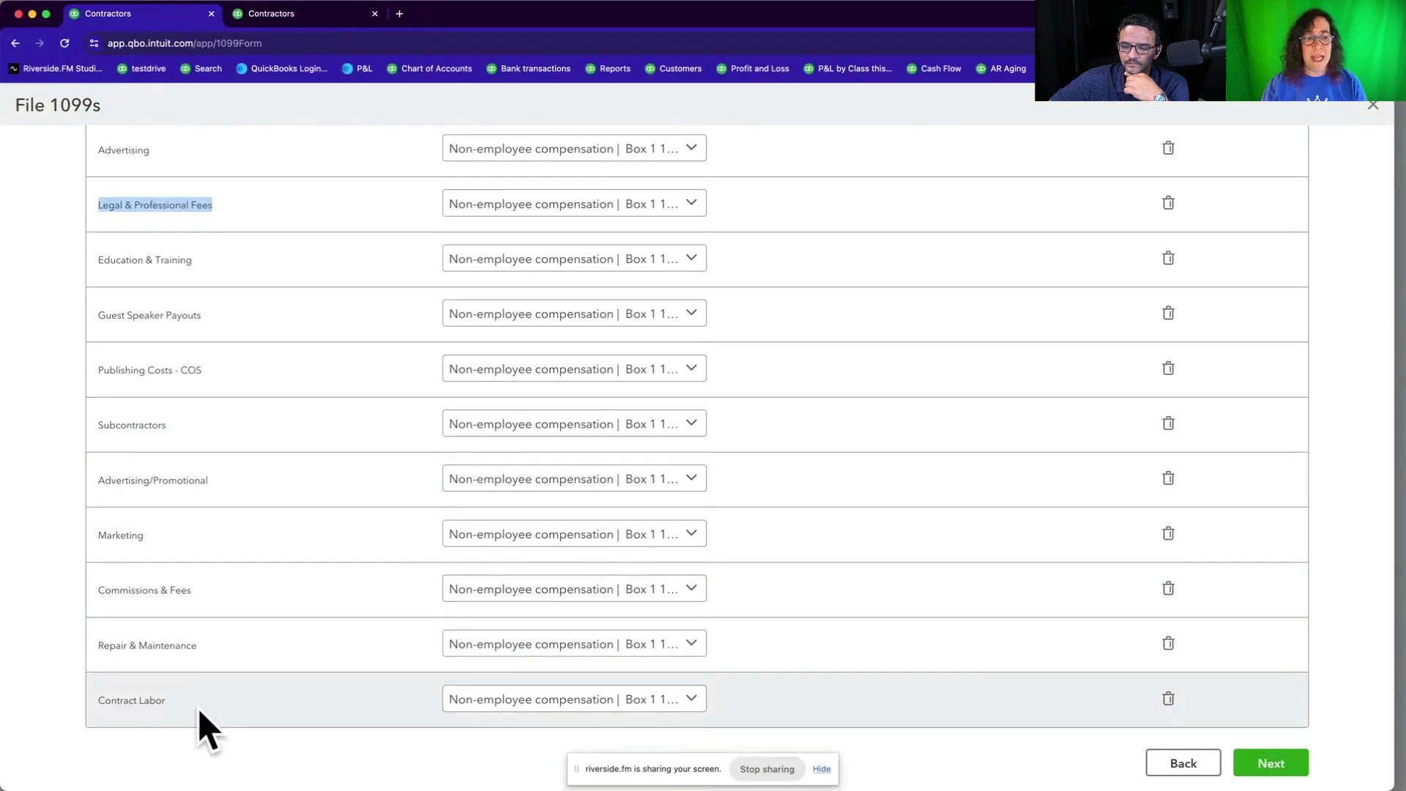
pyautogui.scroll(4, 251, 417)
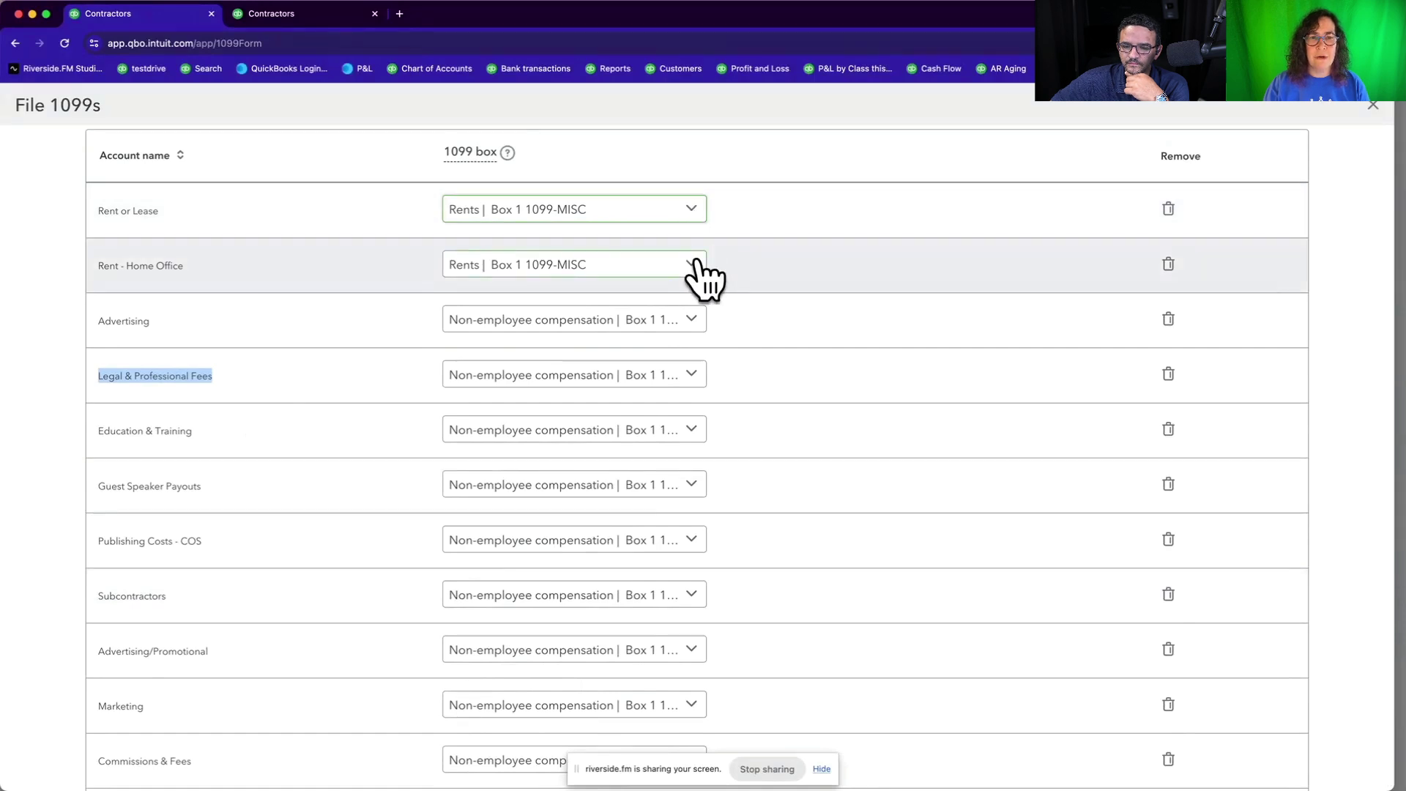
# Step: Reload the 1099 filing page and confirm info to get back to Select accounts
pyautogui.click(346, 213)
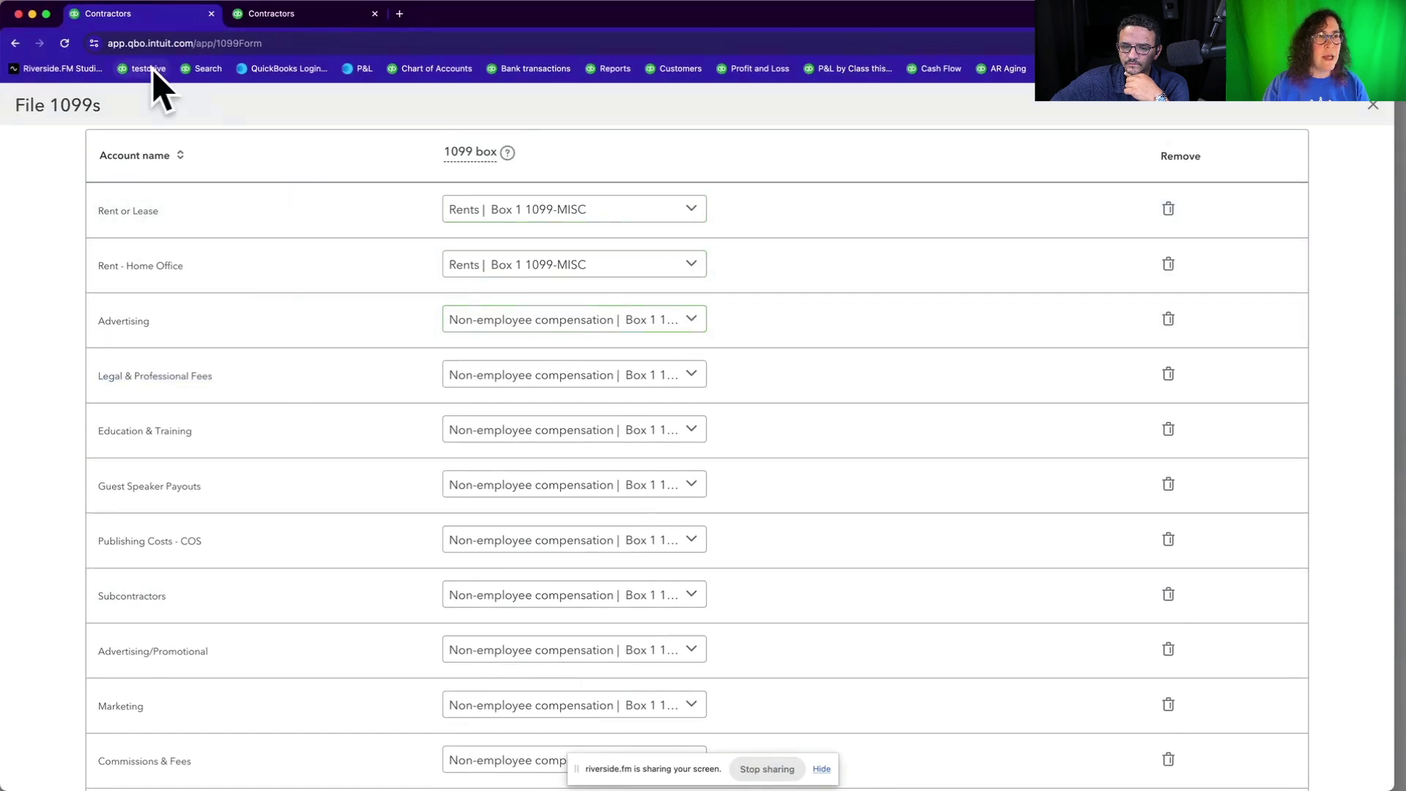
pyautogui.click(64, 44)
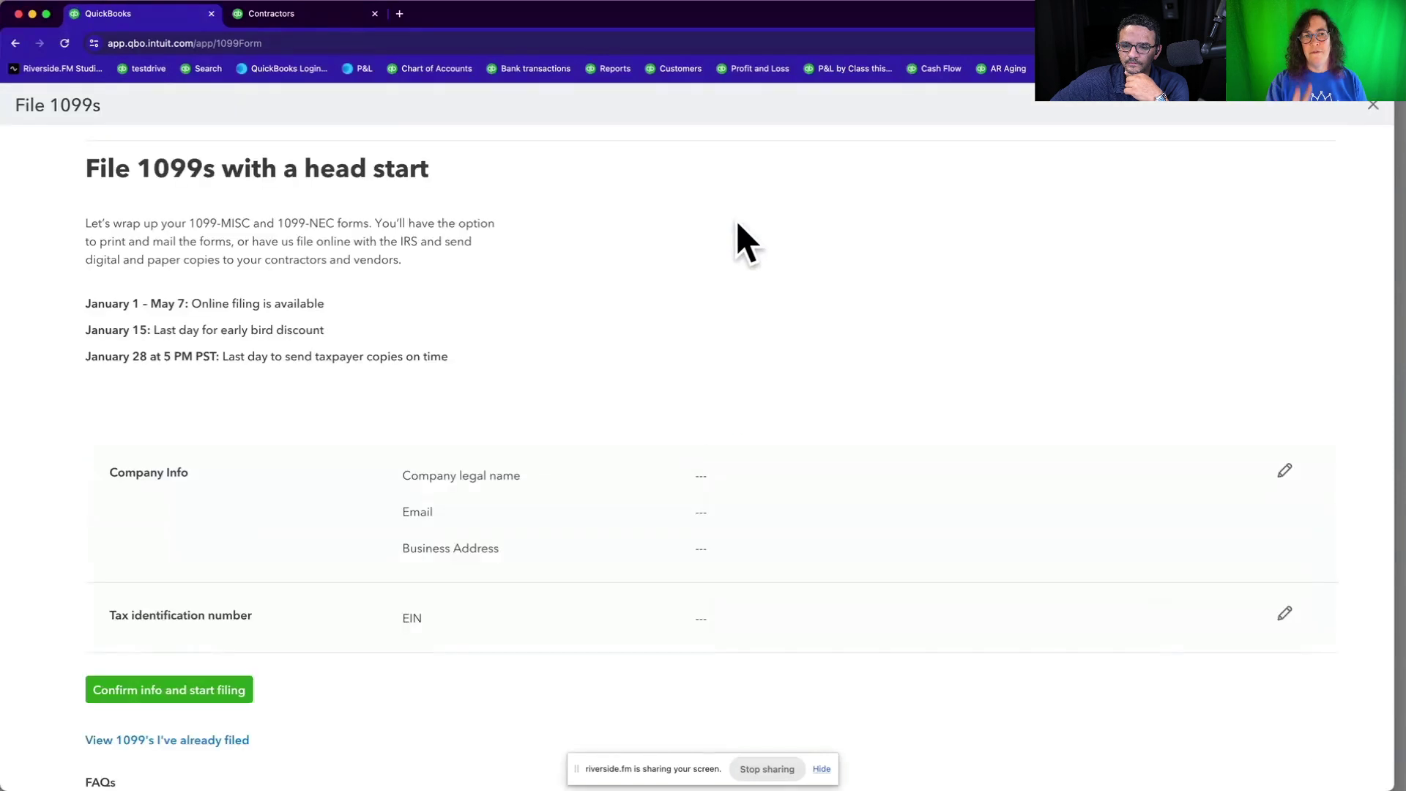
pyautogui.click(234, 696)
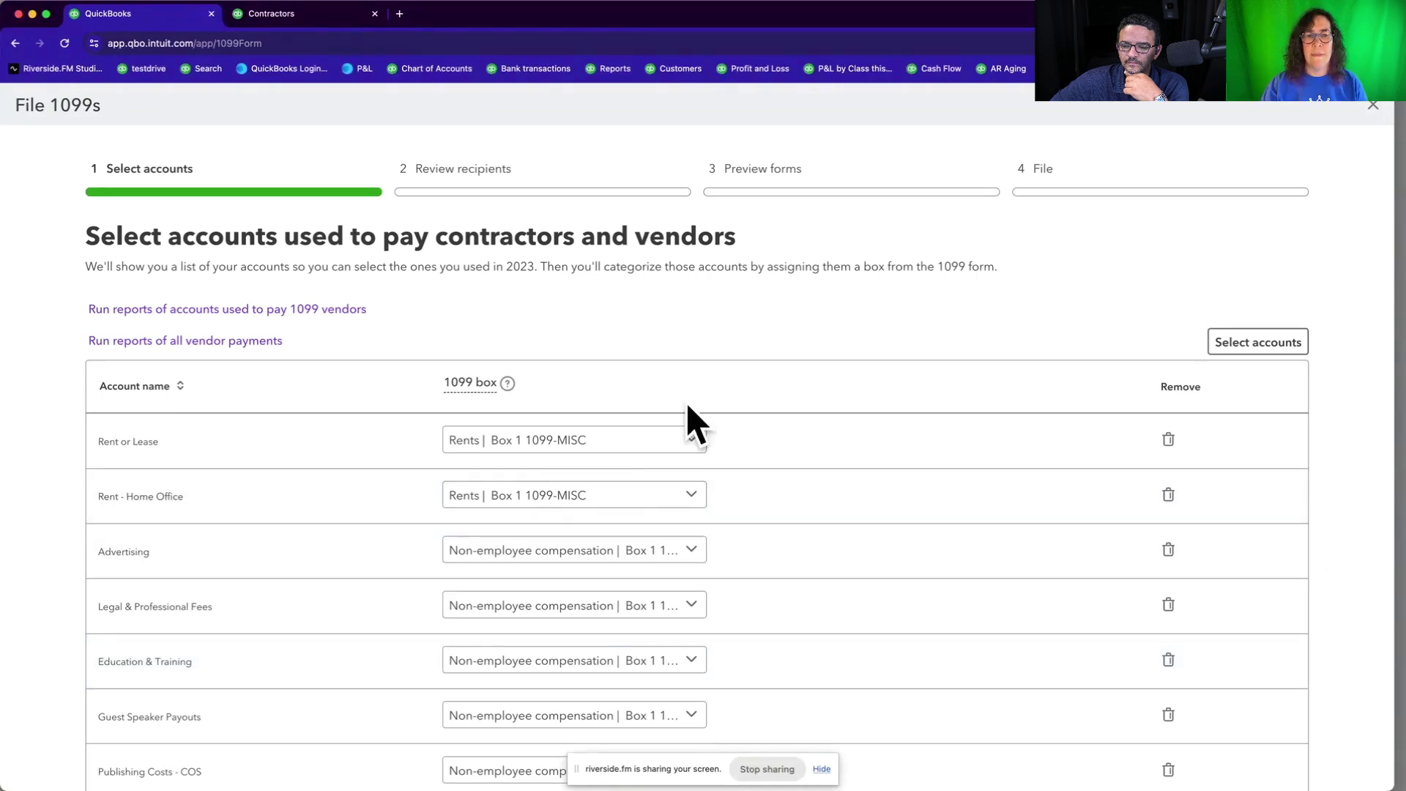
pyautogui.scroll(-5, 694, 421)
pyautogui.click(691, 314)
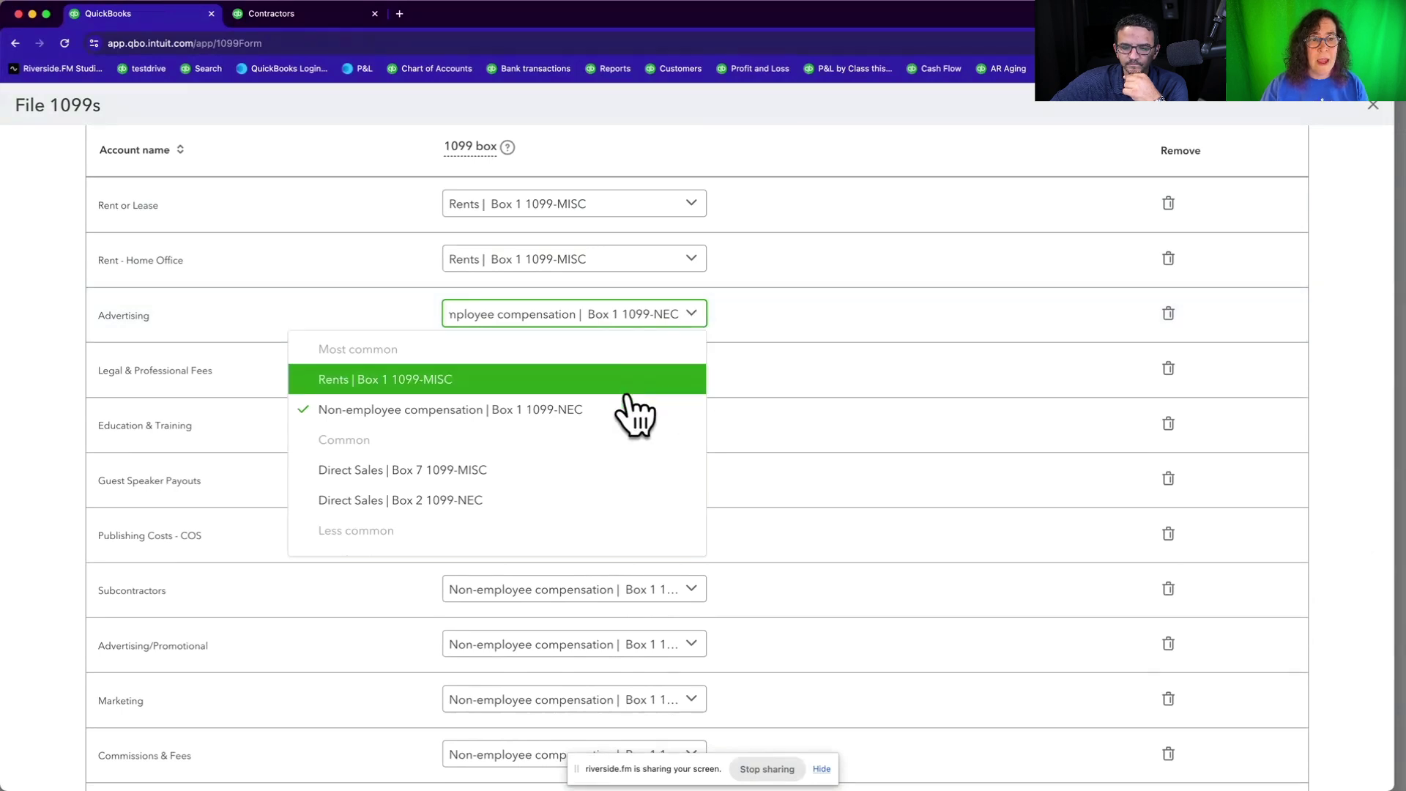
pyautogui.scroll(-1, 637, 412)
pyautogui.scroll(1, 637, 412)
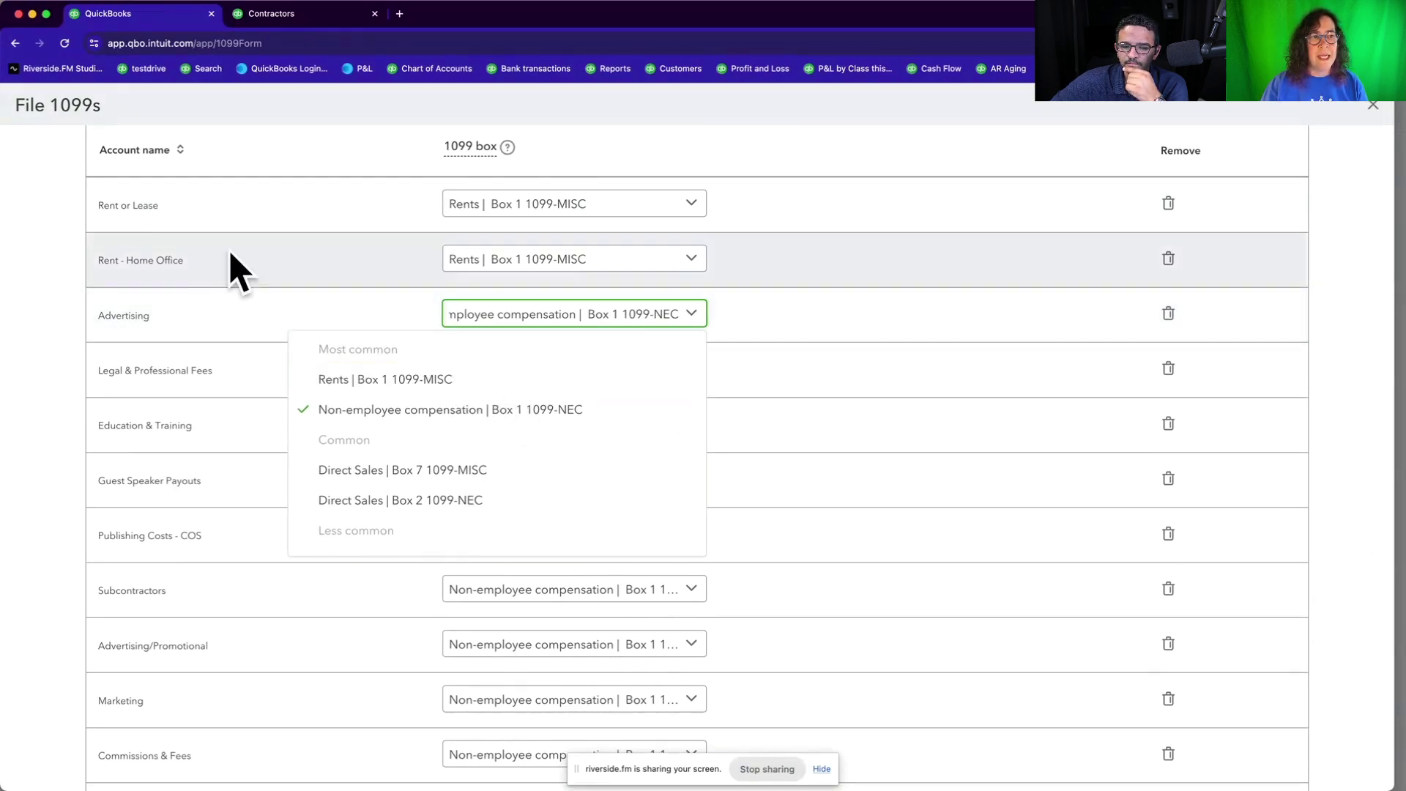
pyautogui.click(692, 207)
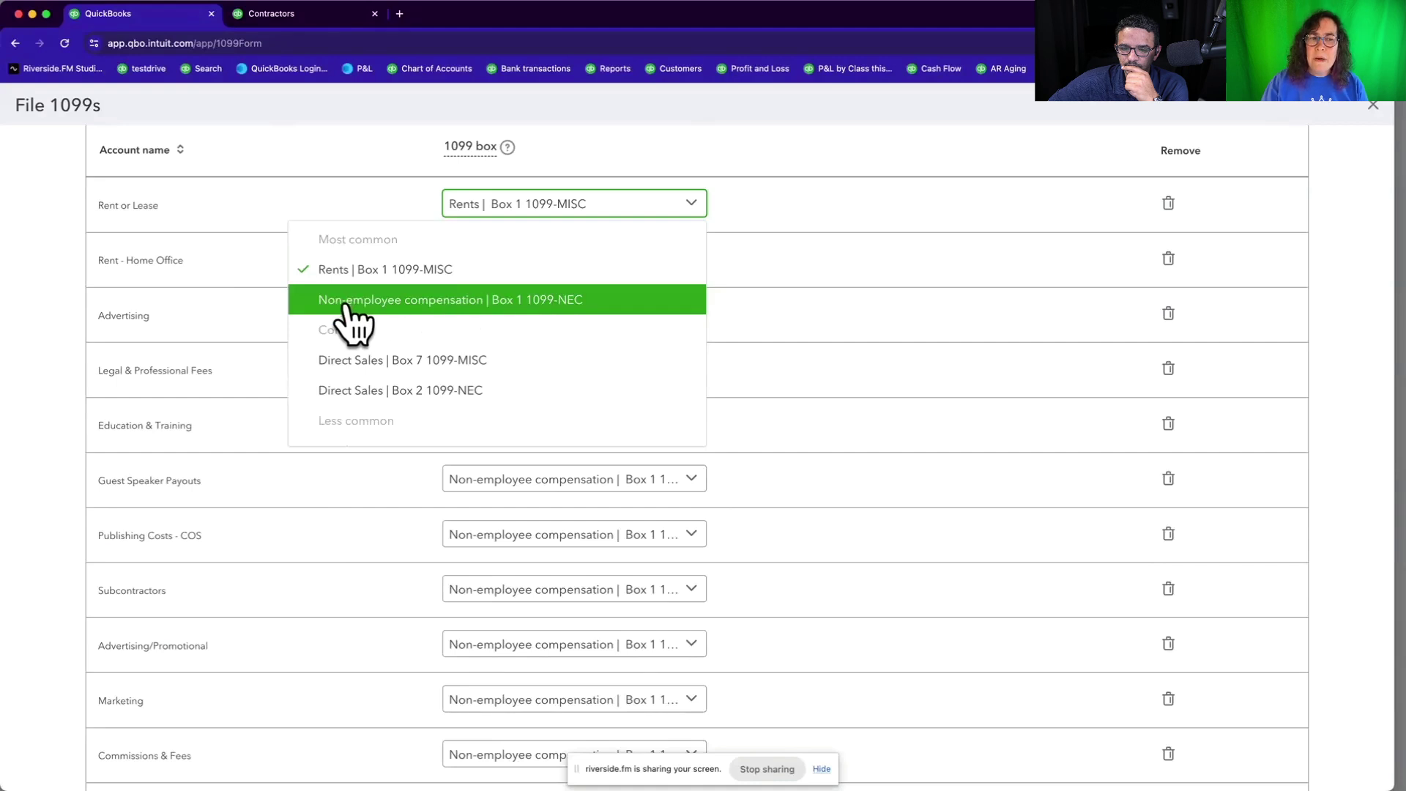
pyautogui.click(736, 292)
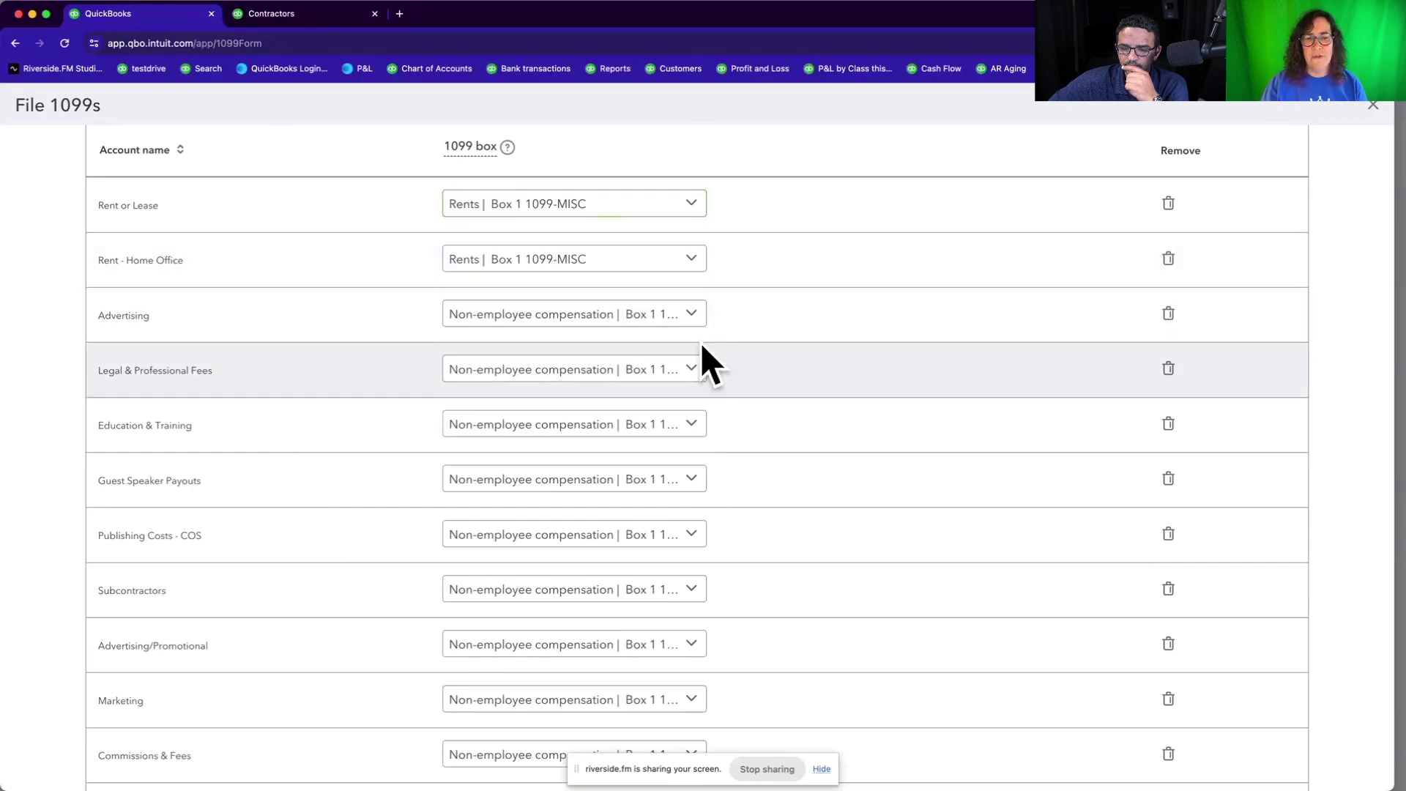
pyautogui.click(693, 372)
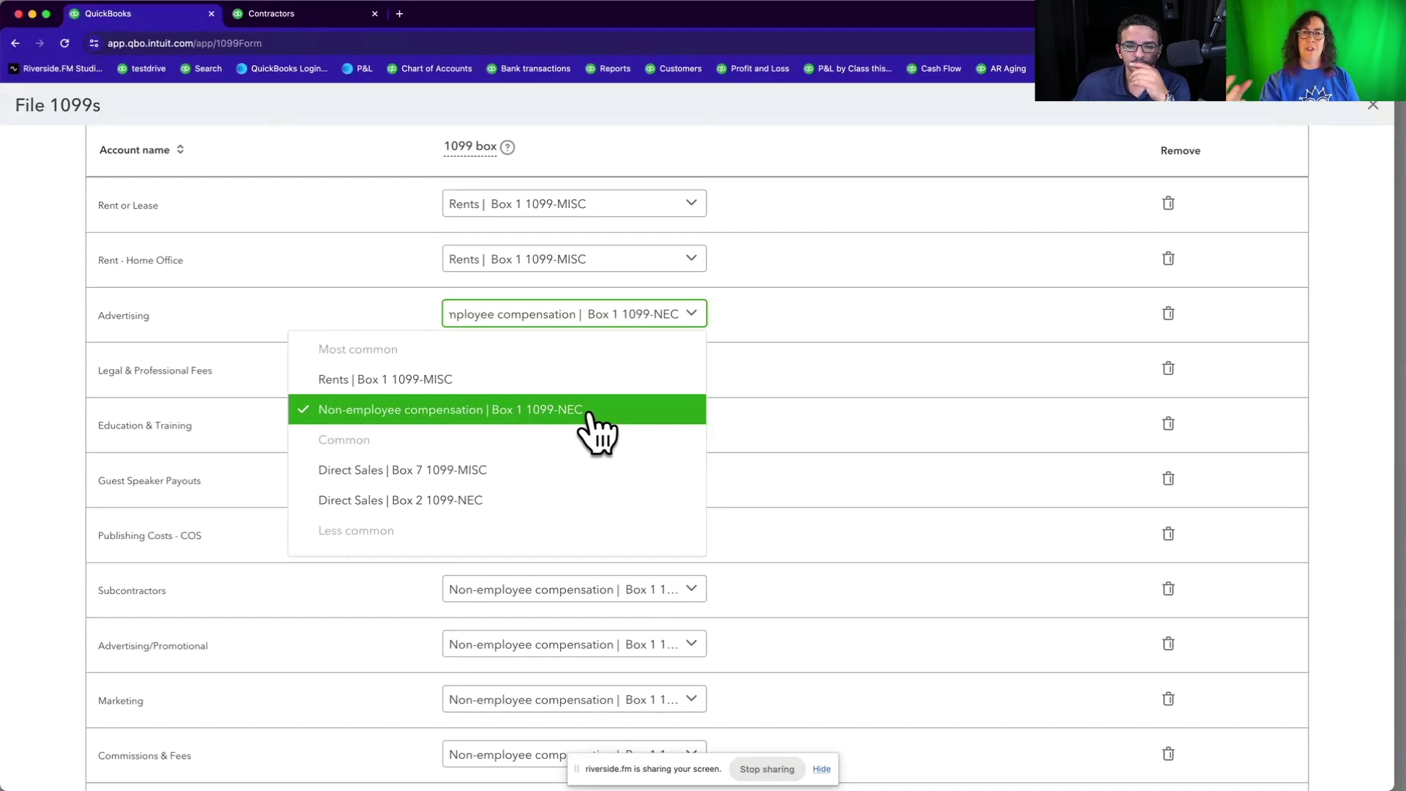
pyautogui.scroll(-3, 588, 446)
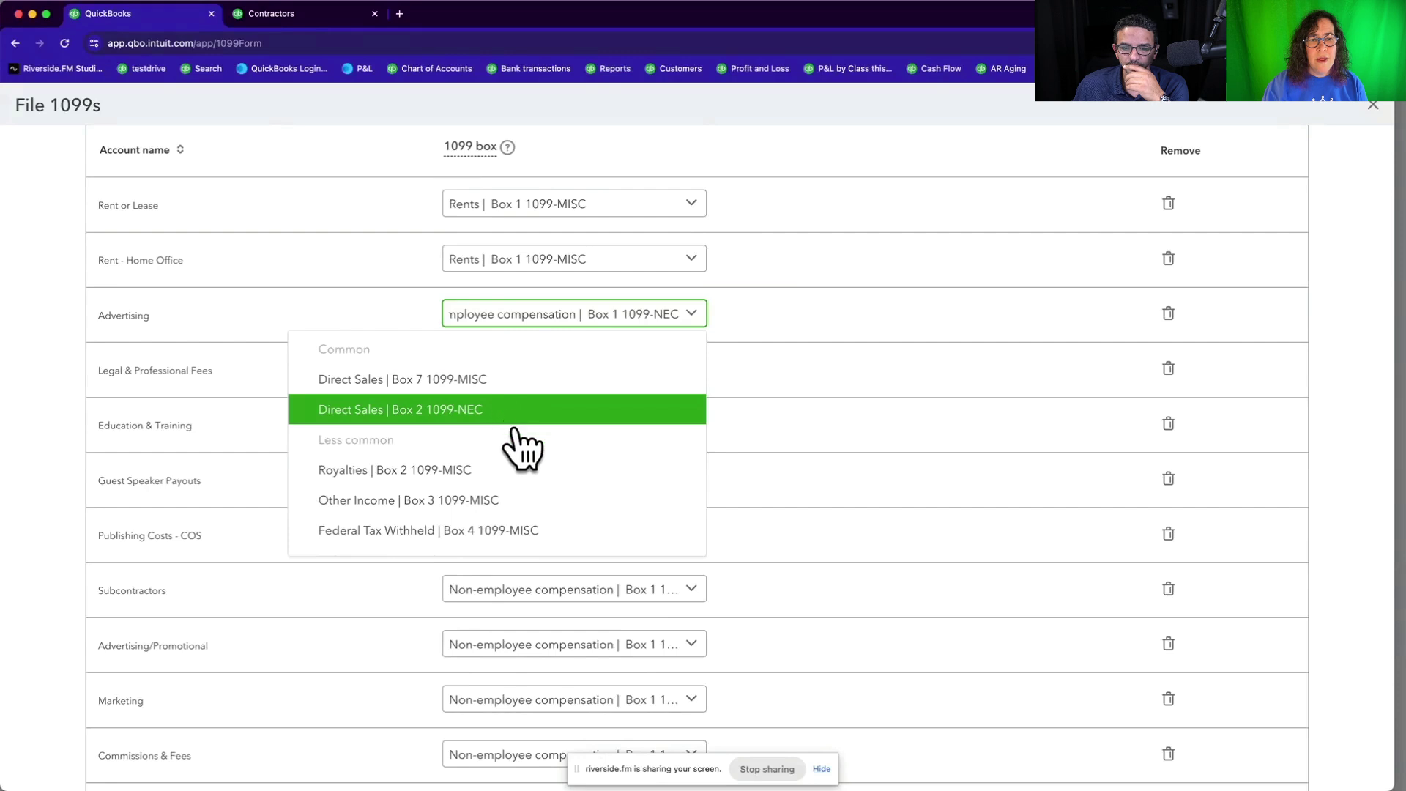
pyautogui.scroll(-3, 519, 428)
pyautogui.scroll(-2, 542, 432)
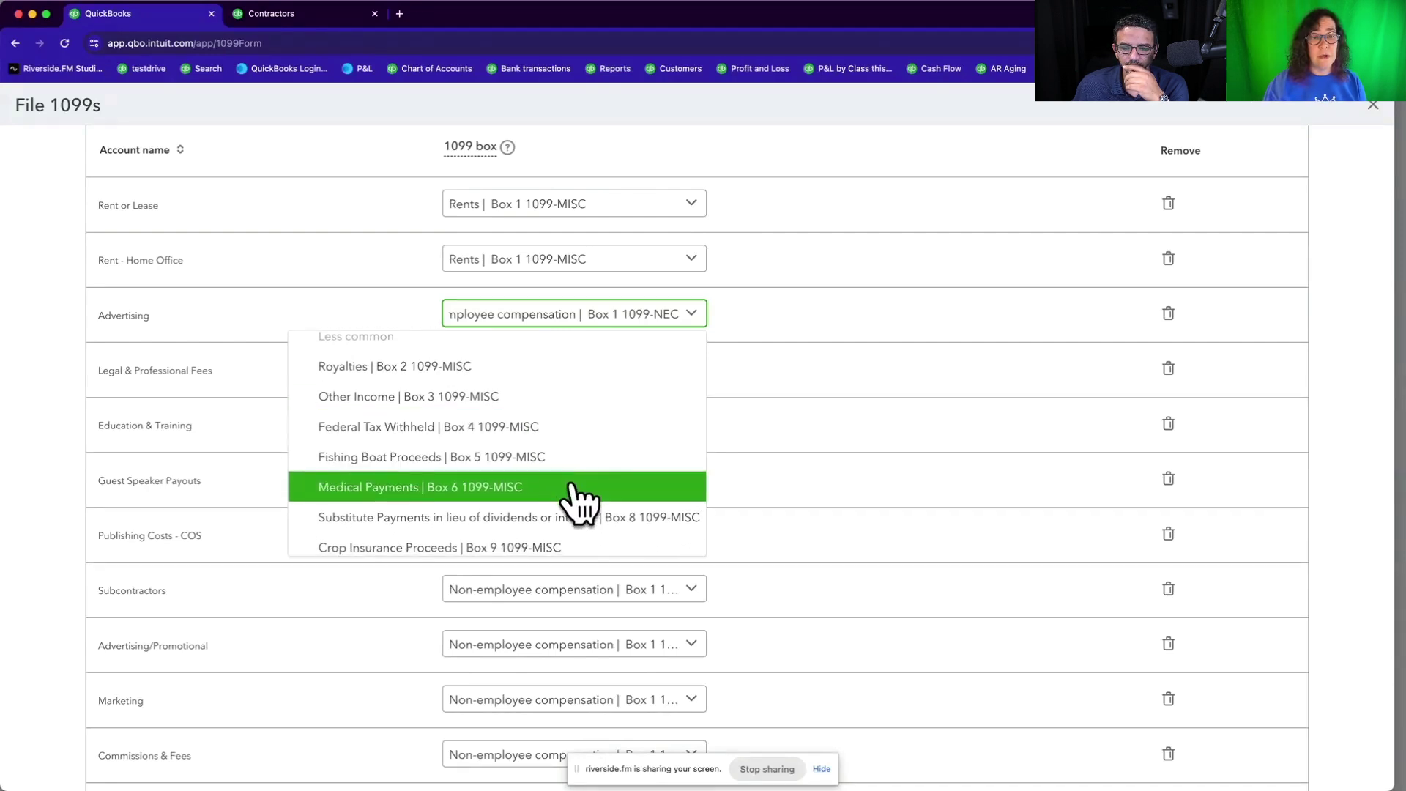
pyautogui.scroll(-2, 572, 489)
pyautogui.scroll(-2, 627, 542)
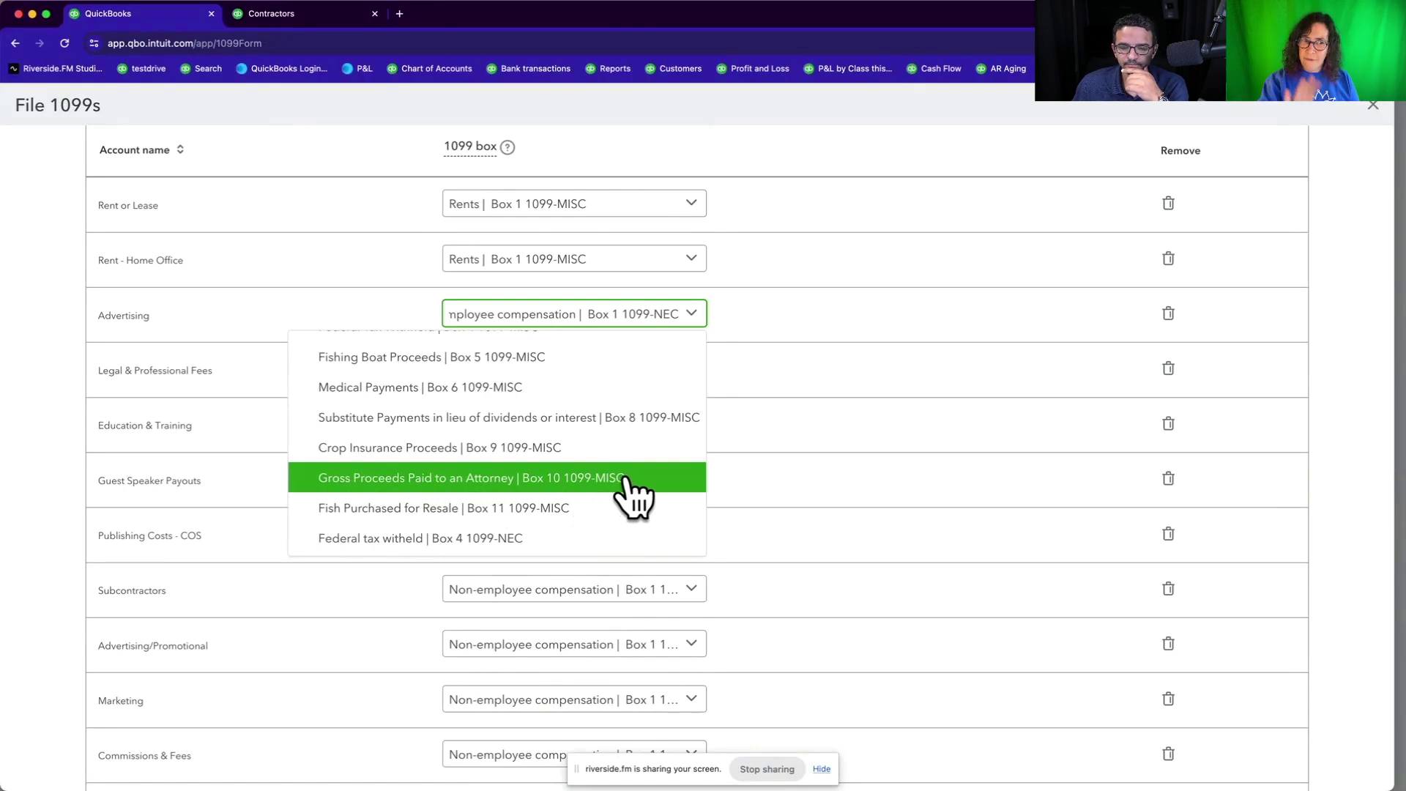
pyautogui.scroll(4, 626, 479)
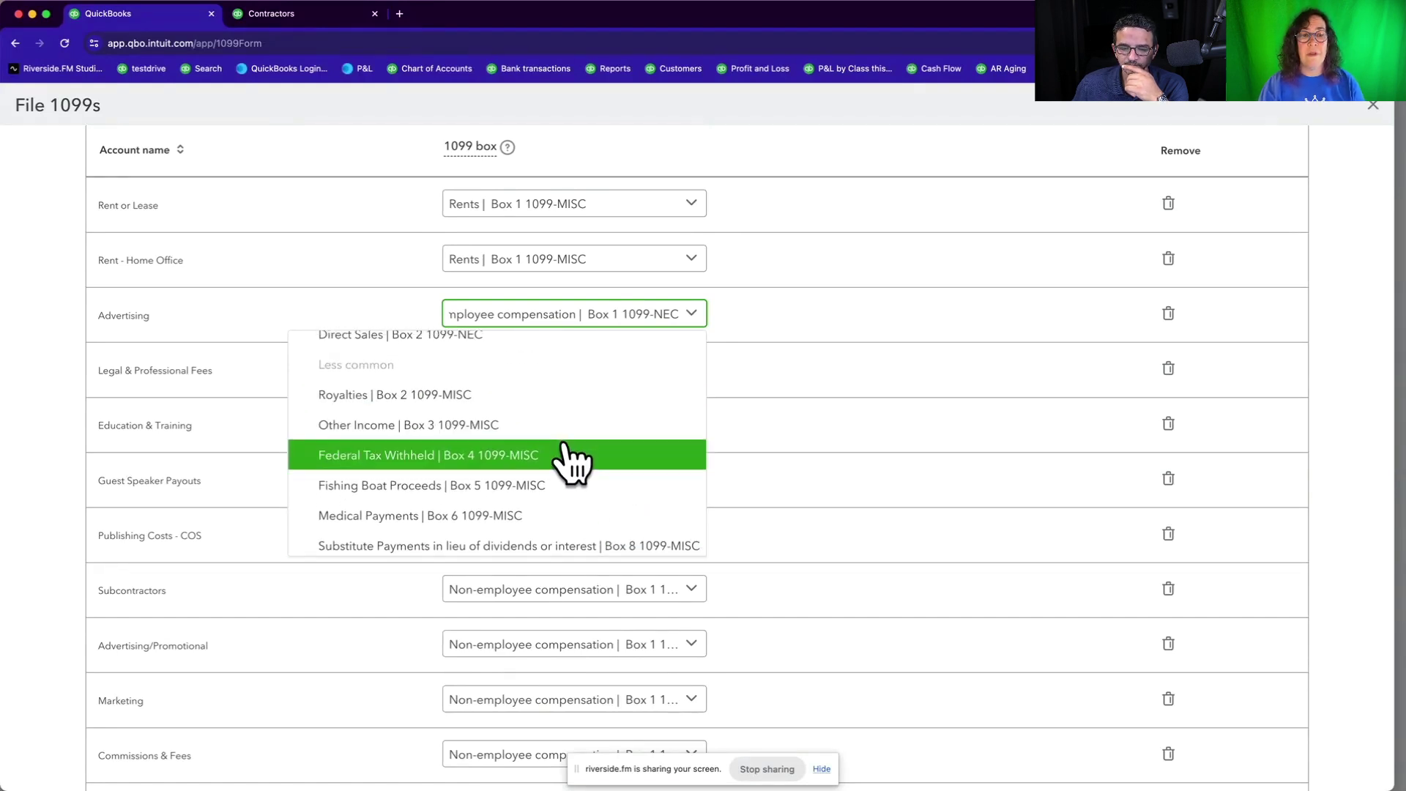
pyautogui.scroll(-4, 573, 500)
pyautogui.scroll(5, 574, 500)
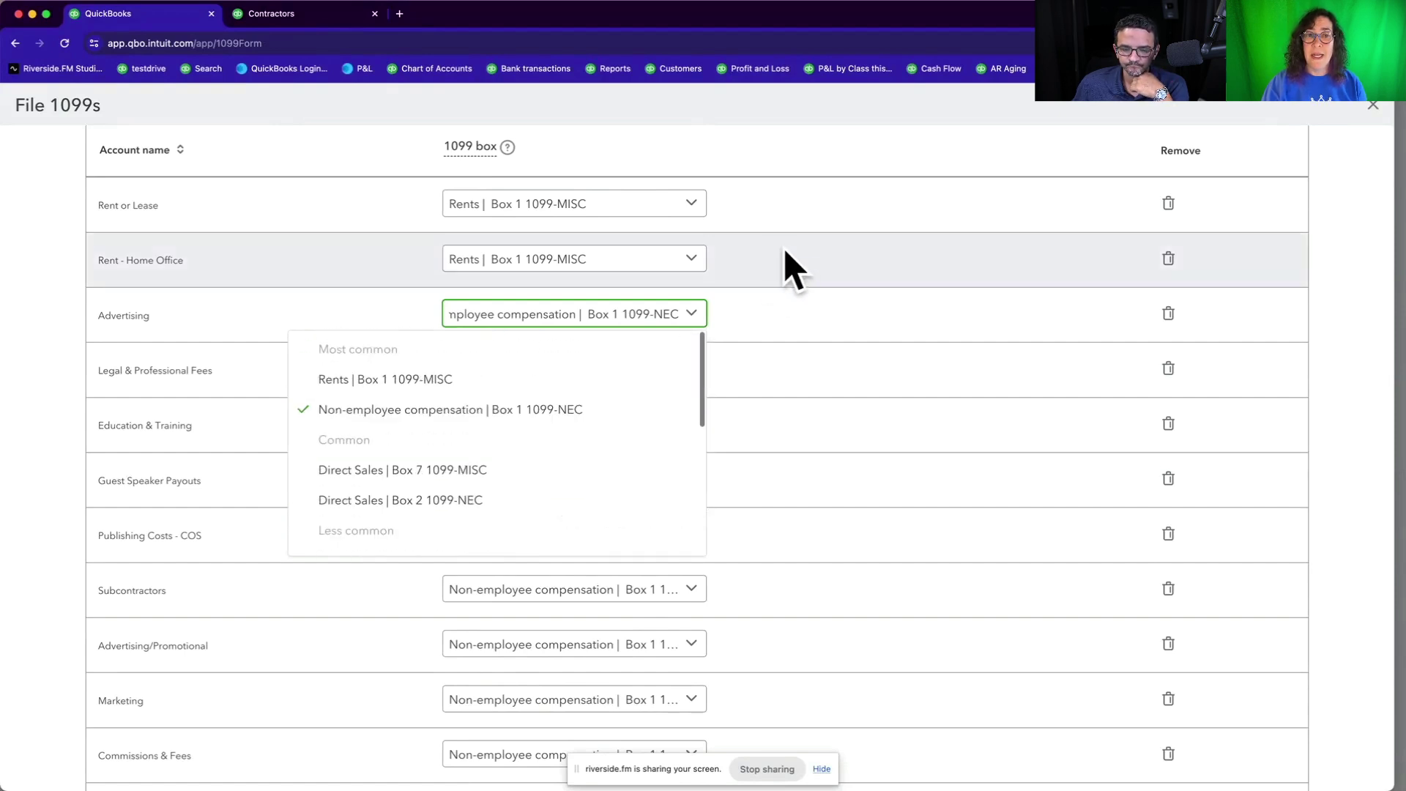
pyautogui.click(772, 264)
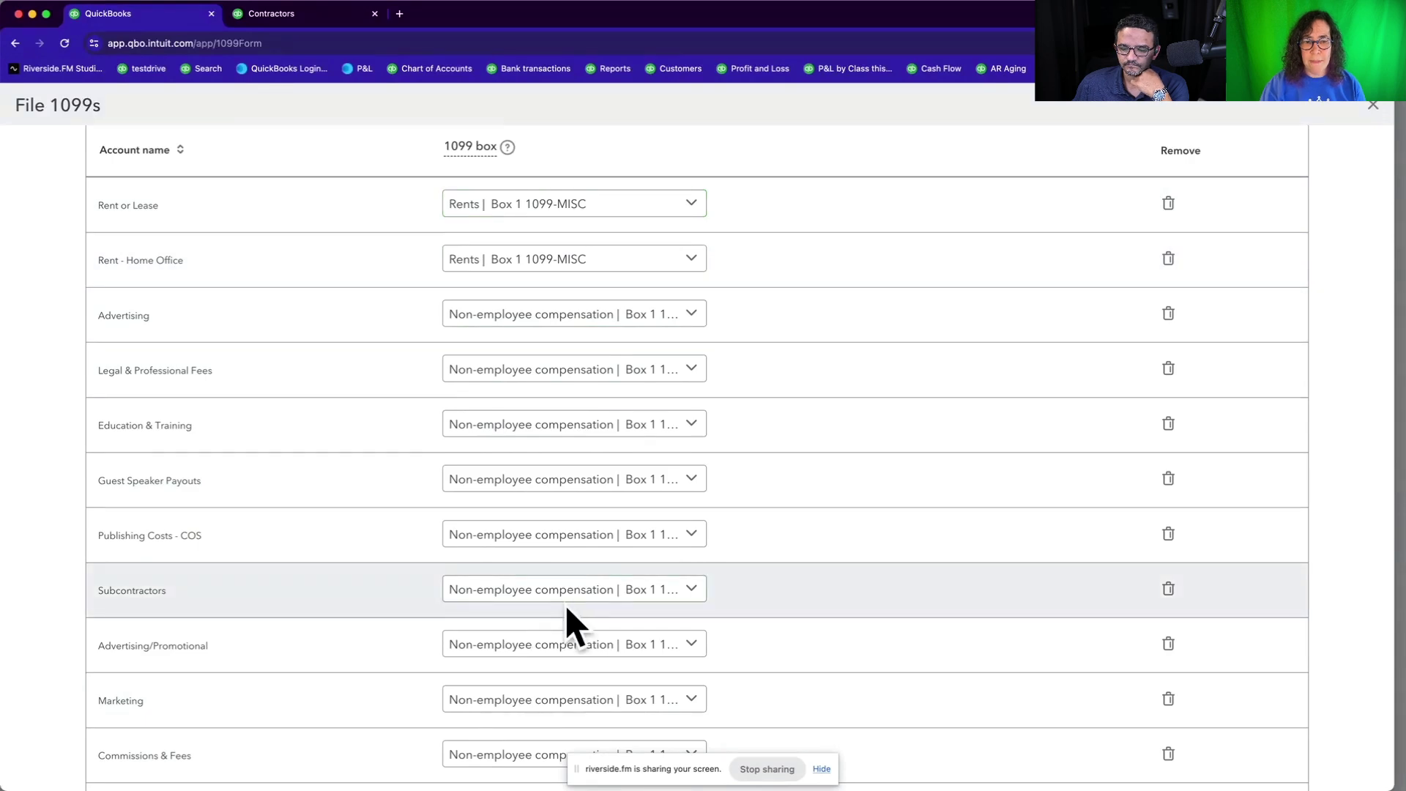
pyautogui.scroll(-3, 575, 628)
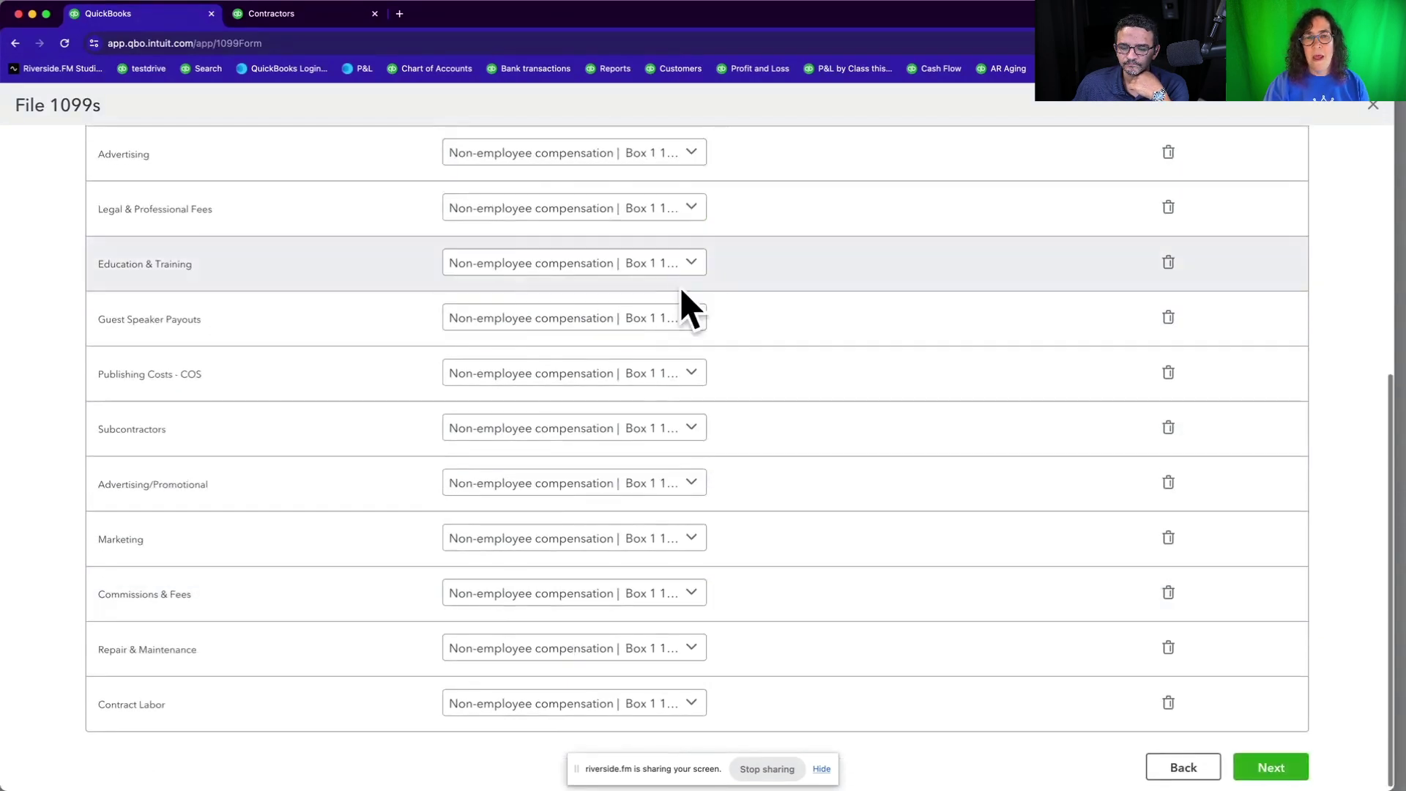
pyautogui.scroll(5, 670, 627)
pyautogui.scroll(2, 670, 627)
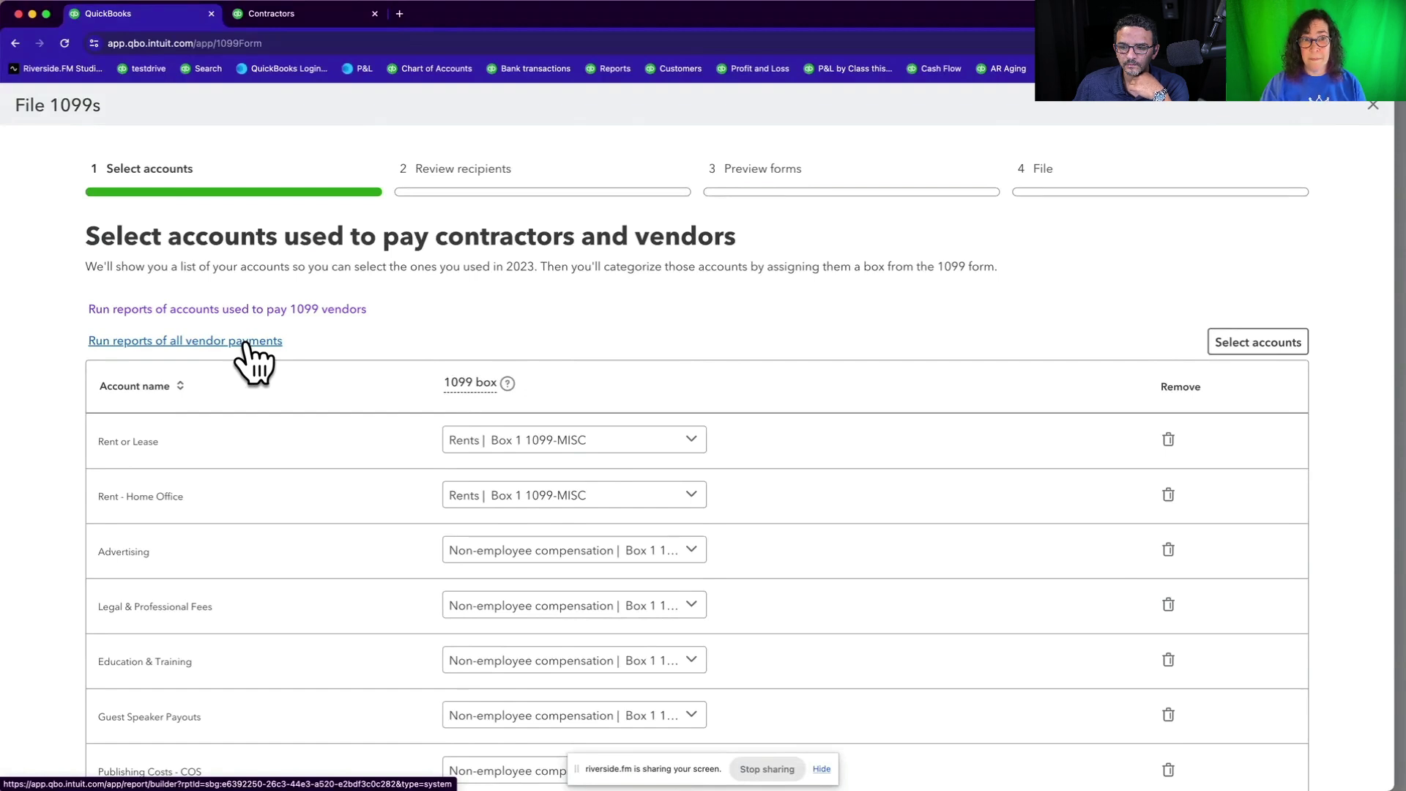
pyautogui.scroll(-5, 879, 370)
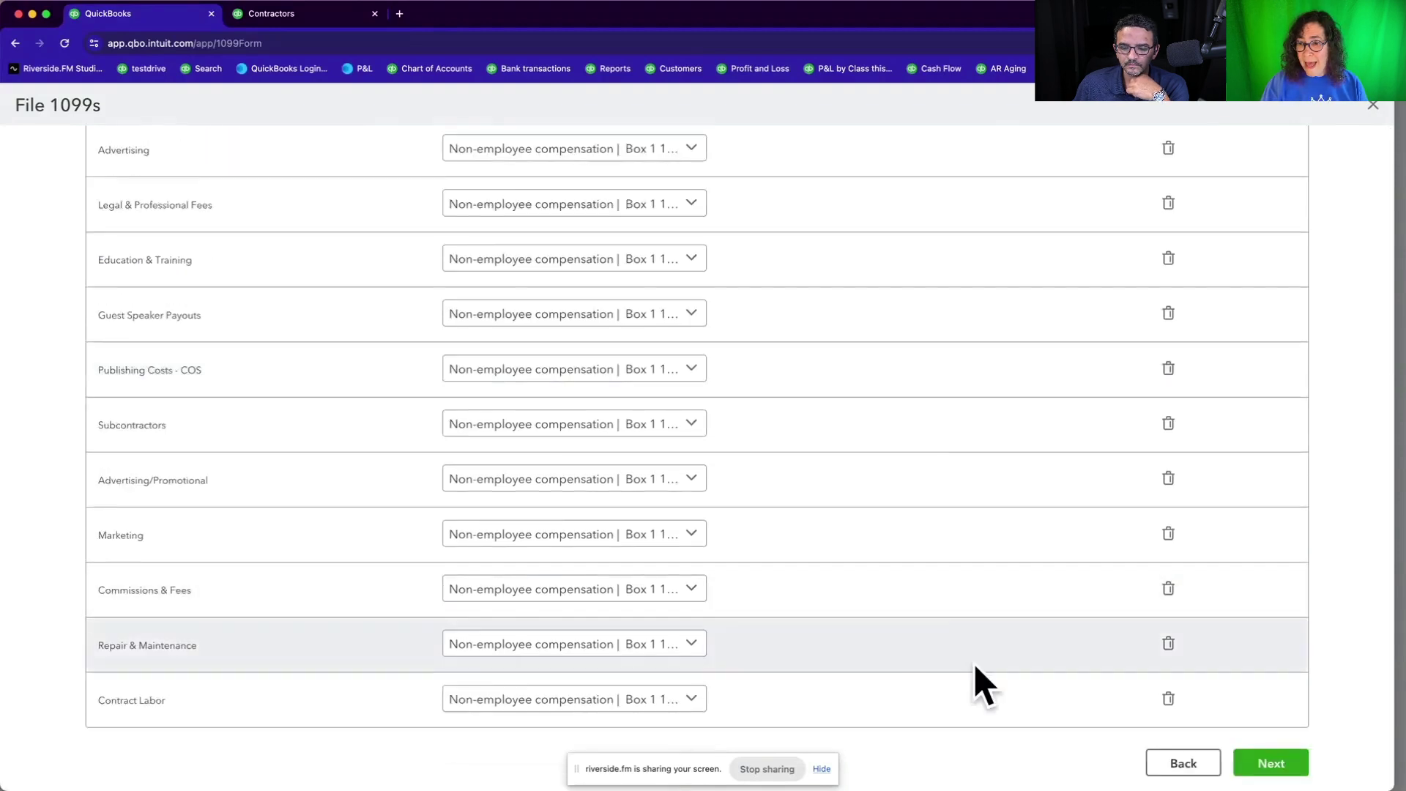
# Step: Advance to Review recipients and filter tracked contractors to reportable payments only
pyautogui.click(1272, 765)
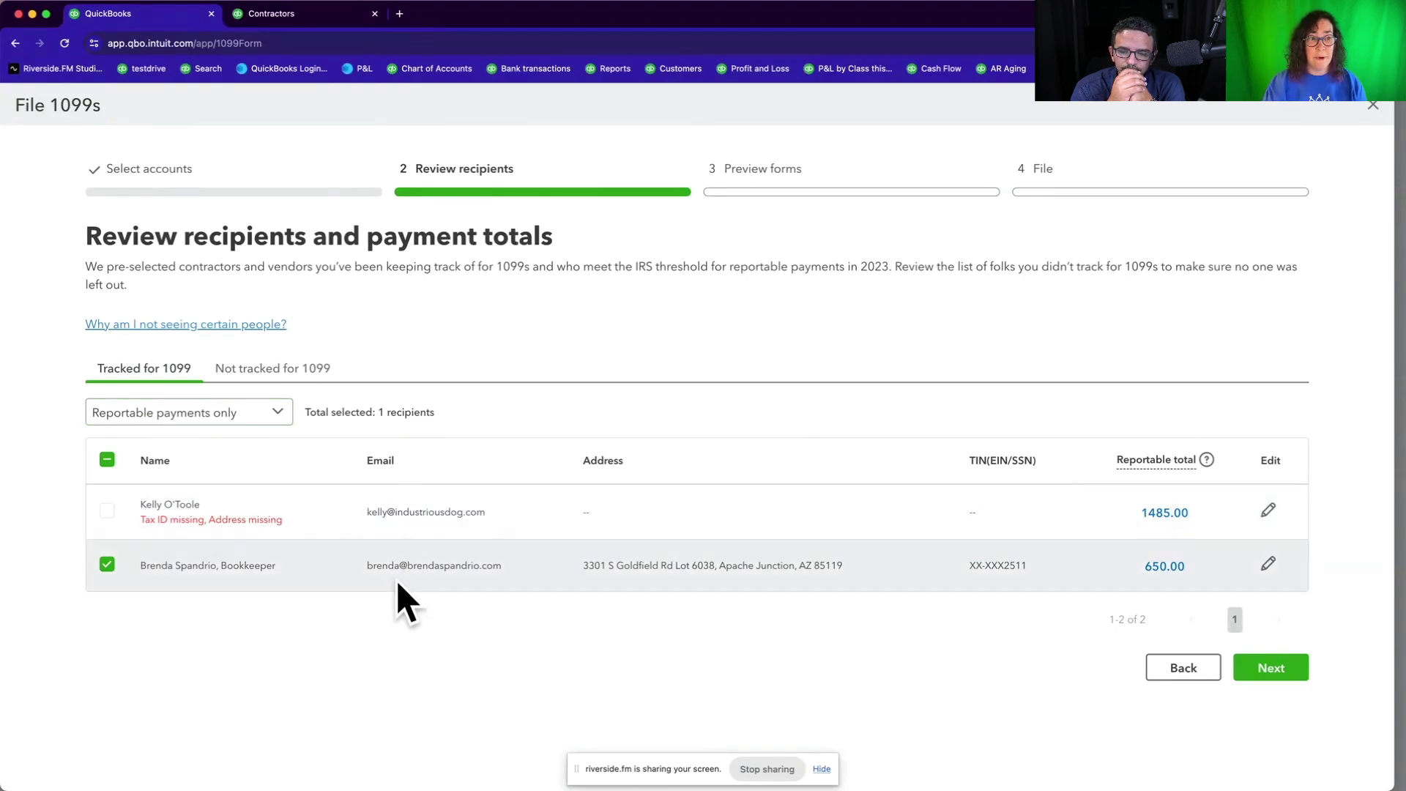
pyautogui.click(275, 413)
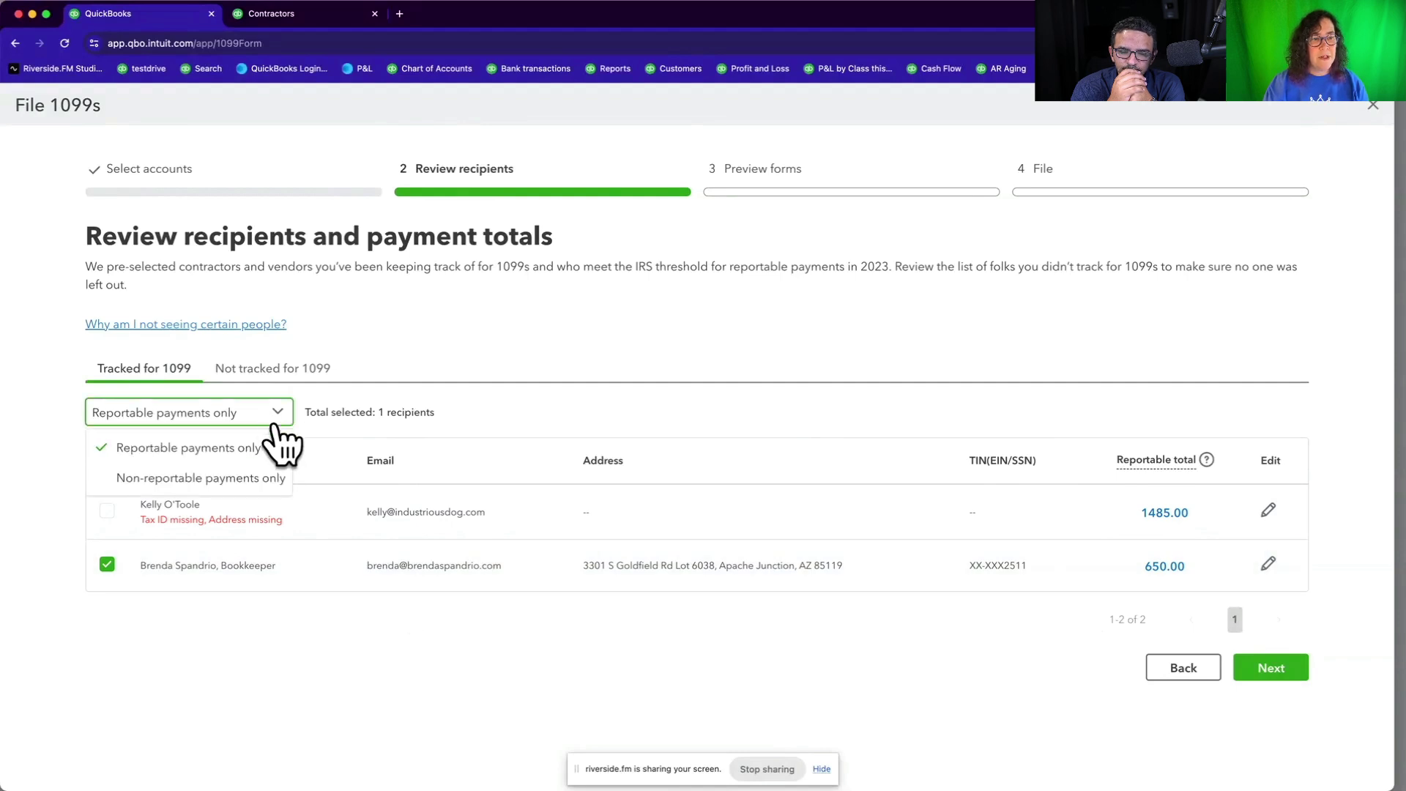
pyautogui.click(257, 479)
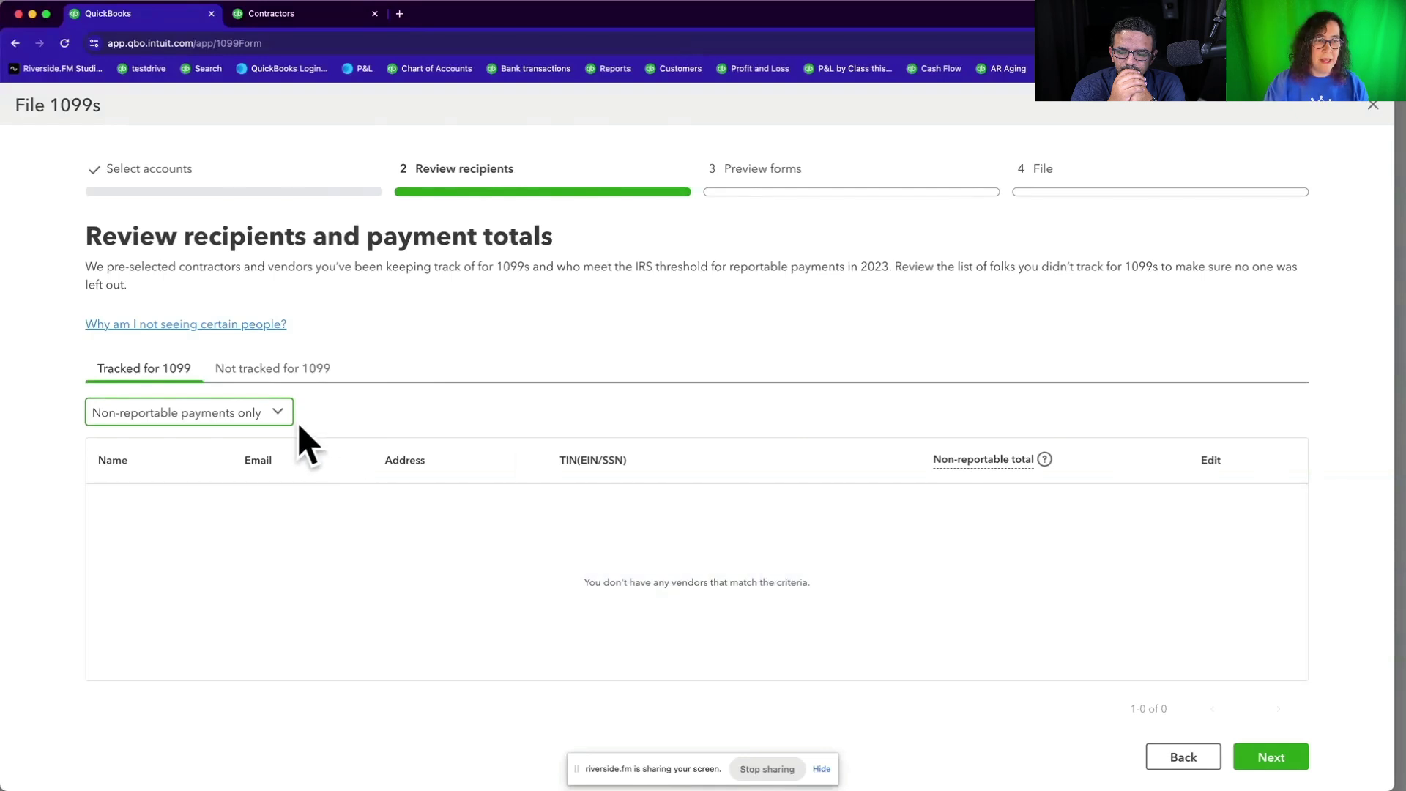
pyautogui.click(284, 415)
pyautogui.click(242, 450)
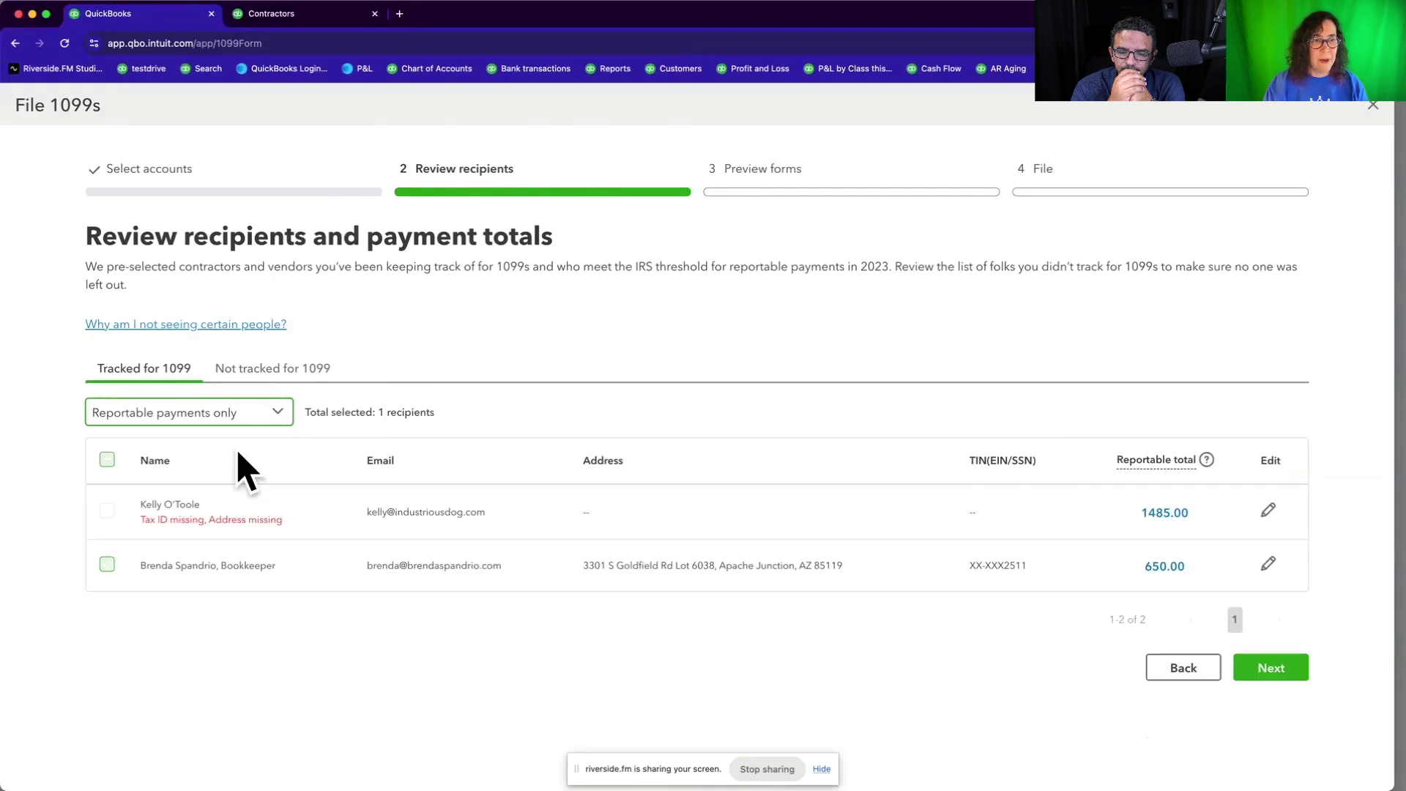
# Step: On Not tracked for 1099, add Advantage Tax & Accounting Services and the 750.00 vendor to tracking
pyautogui.click(322, 377)
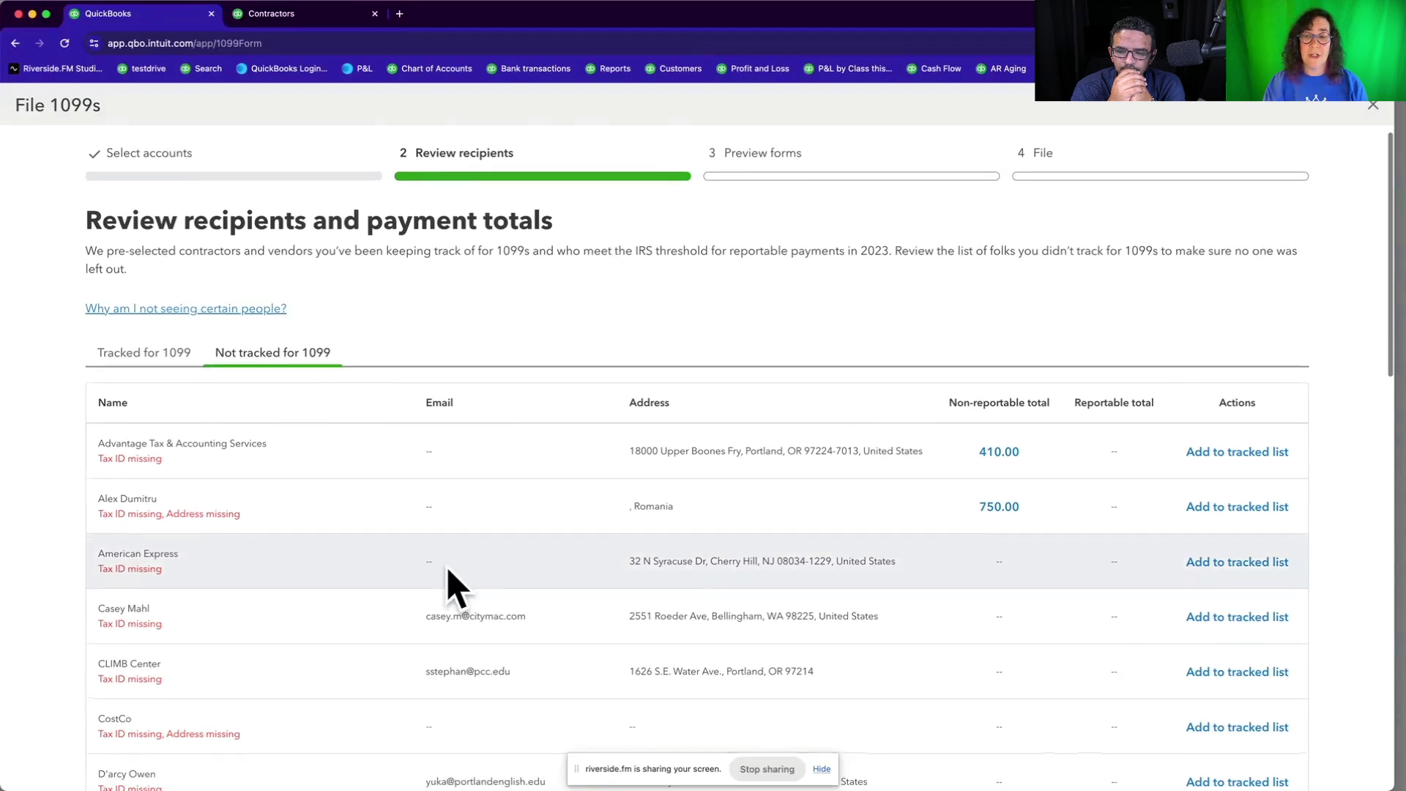
pyautogui.scroll(-3, 455, 586)
pyautogui.scroll(-2, 448, 571)
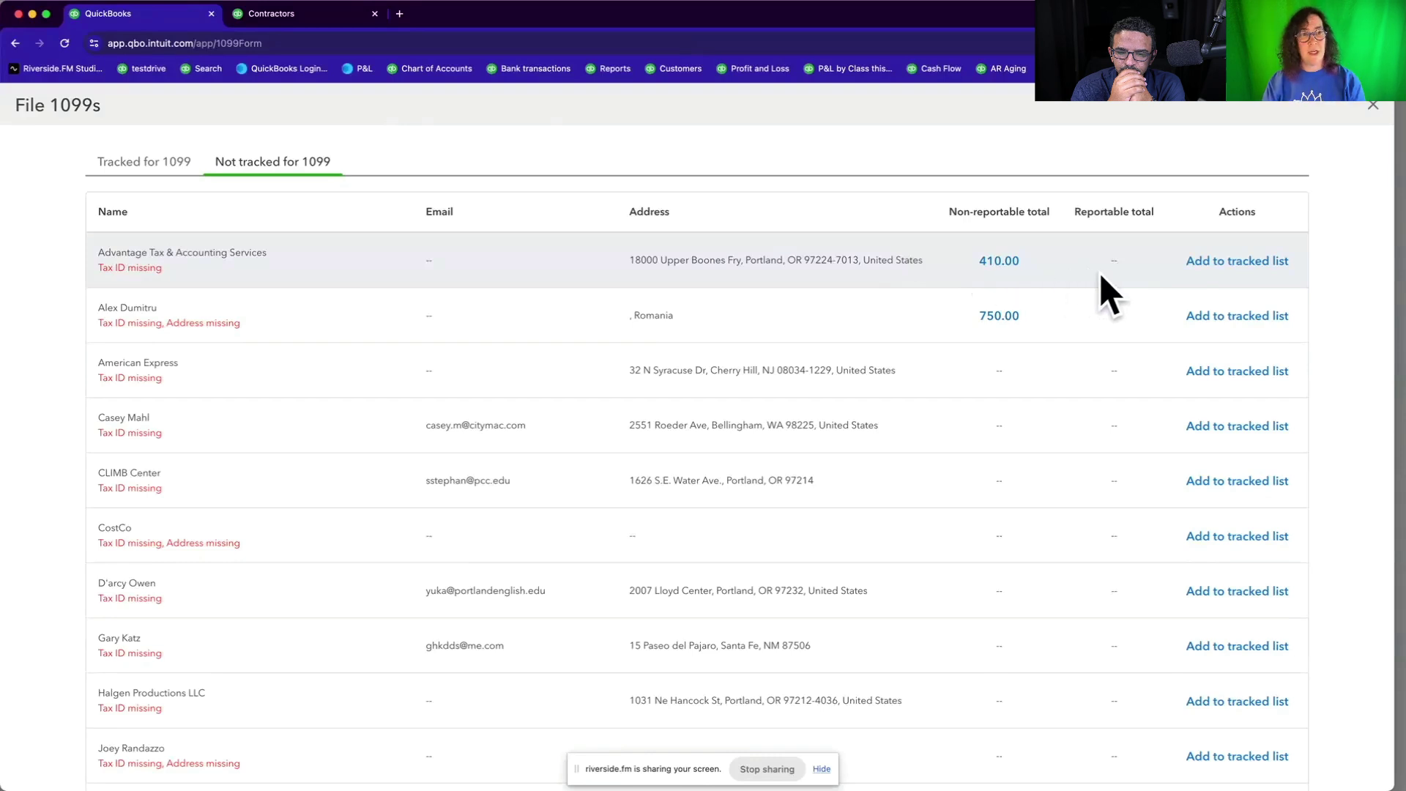
pyautogui.click(1207, 262)
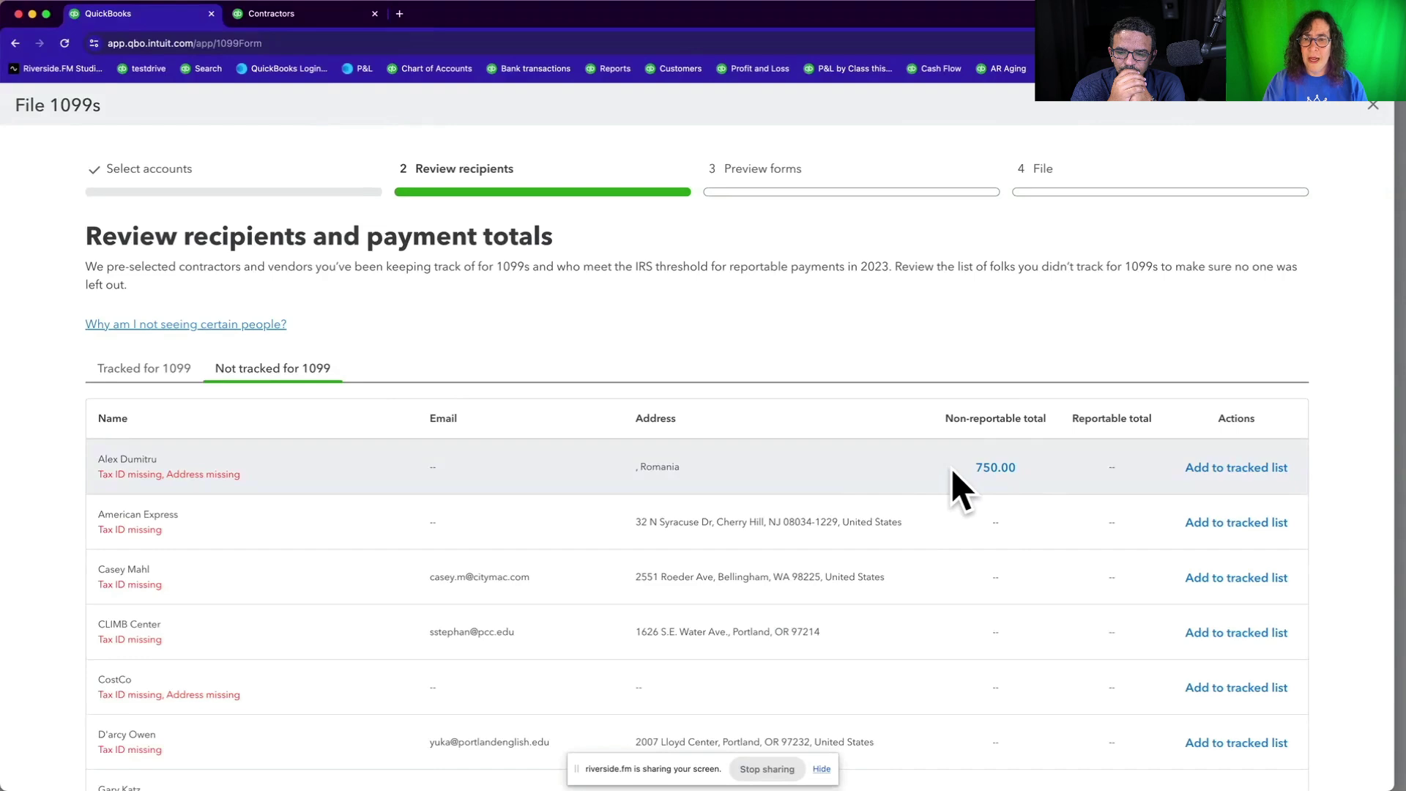
pyautogui.click(1224, 472)
pyautogui.scroll(-5, 502, 657)
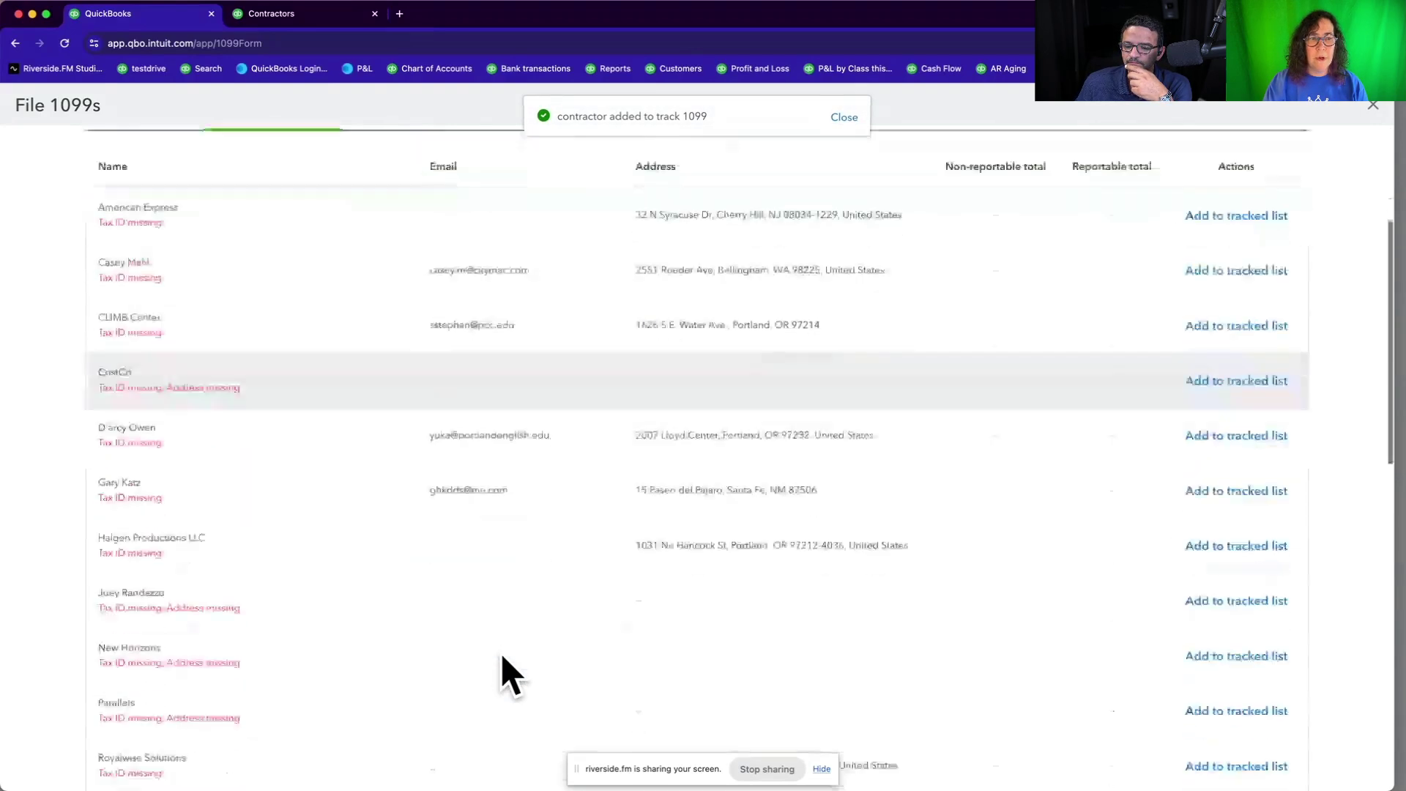
pyautogui.scroll(-3, 502, 657)
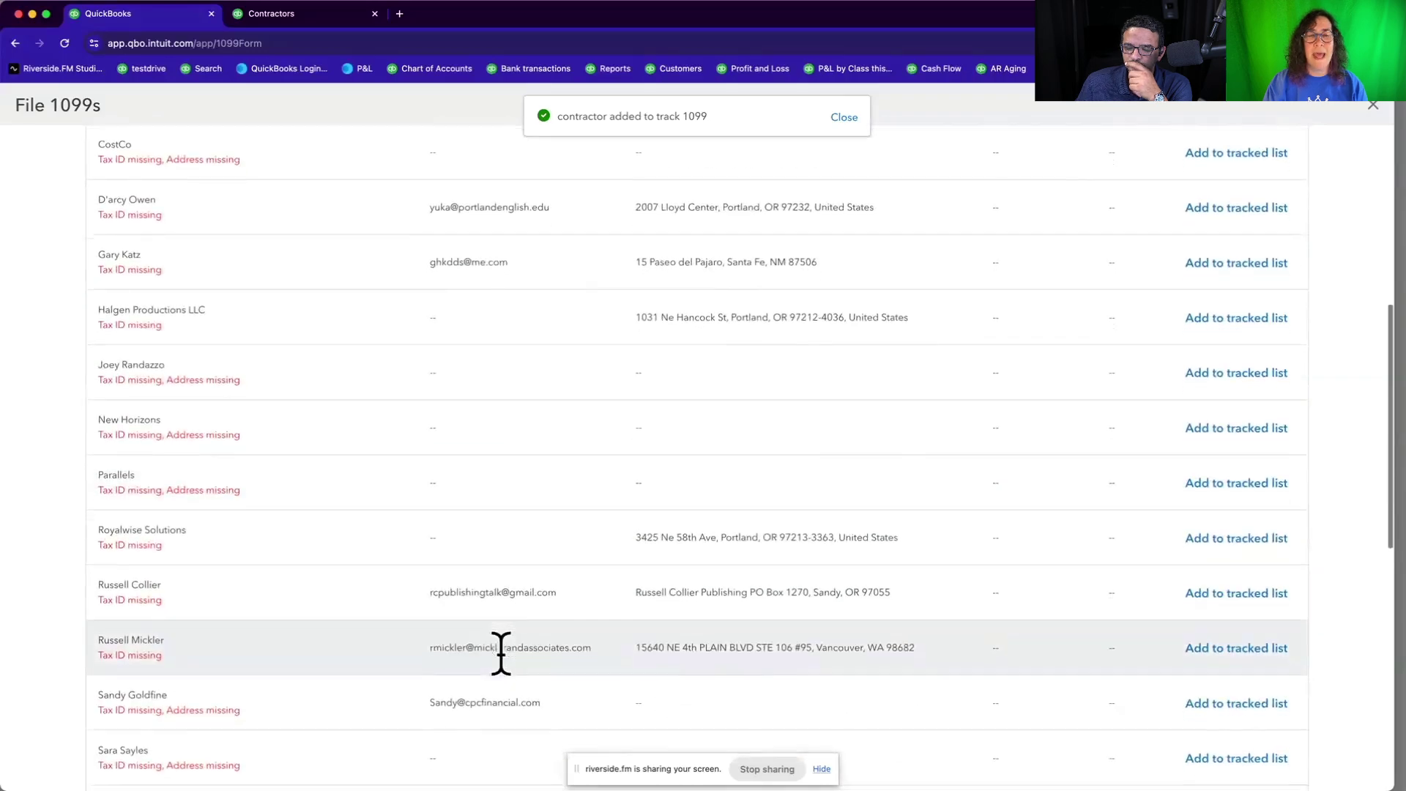
pyautogui.scroll(-3, 501, 653)
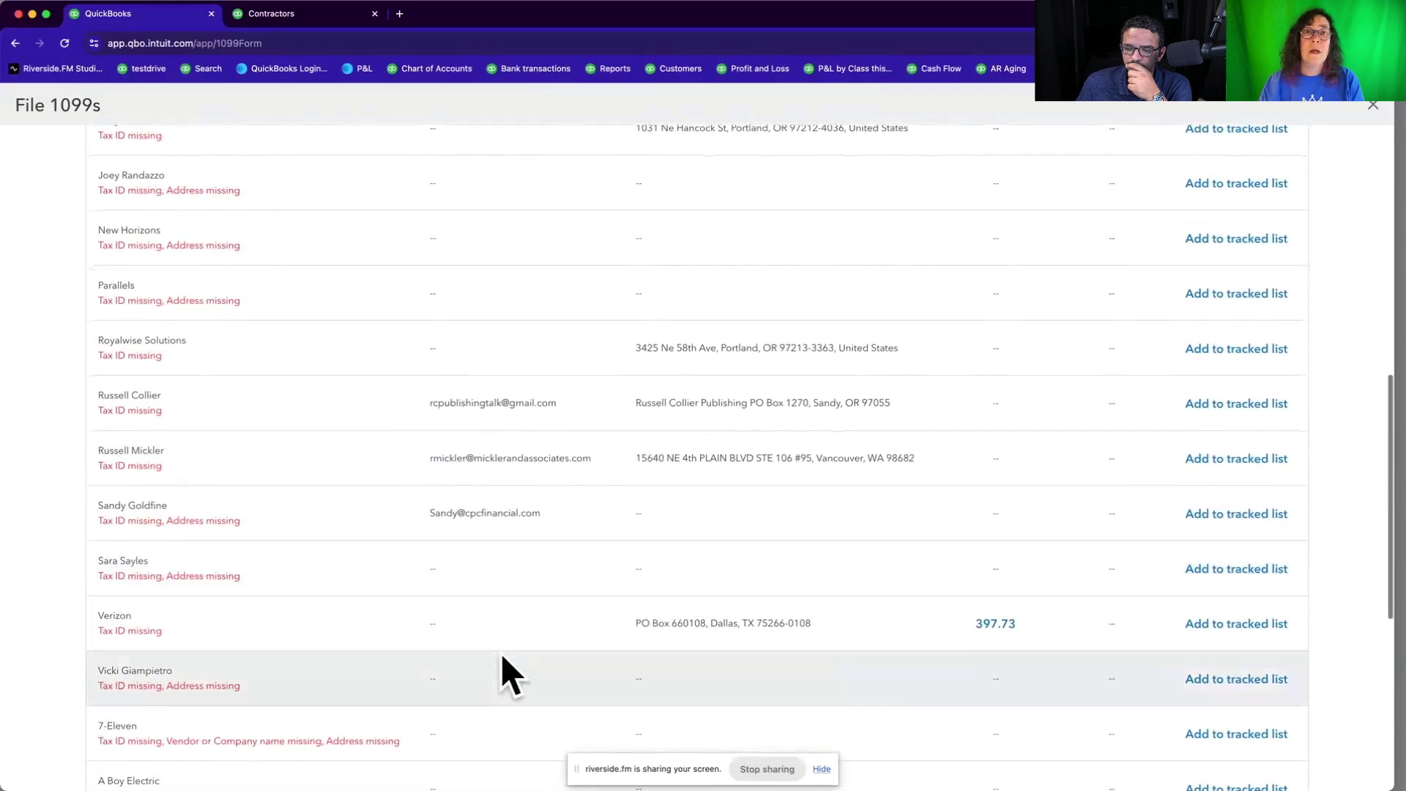
pyautogui.scroll(-2, 503, 656)
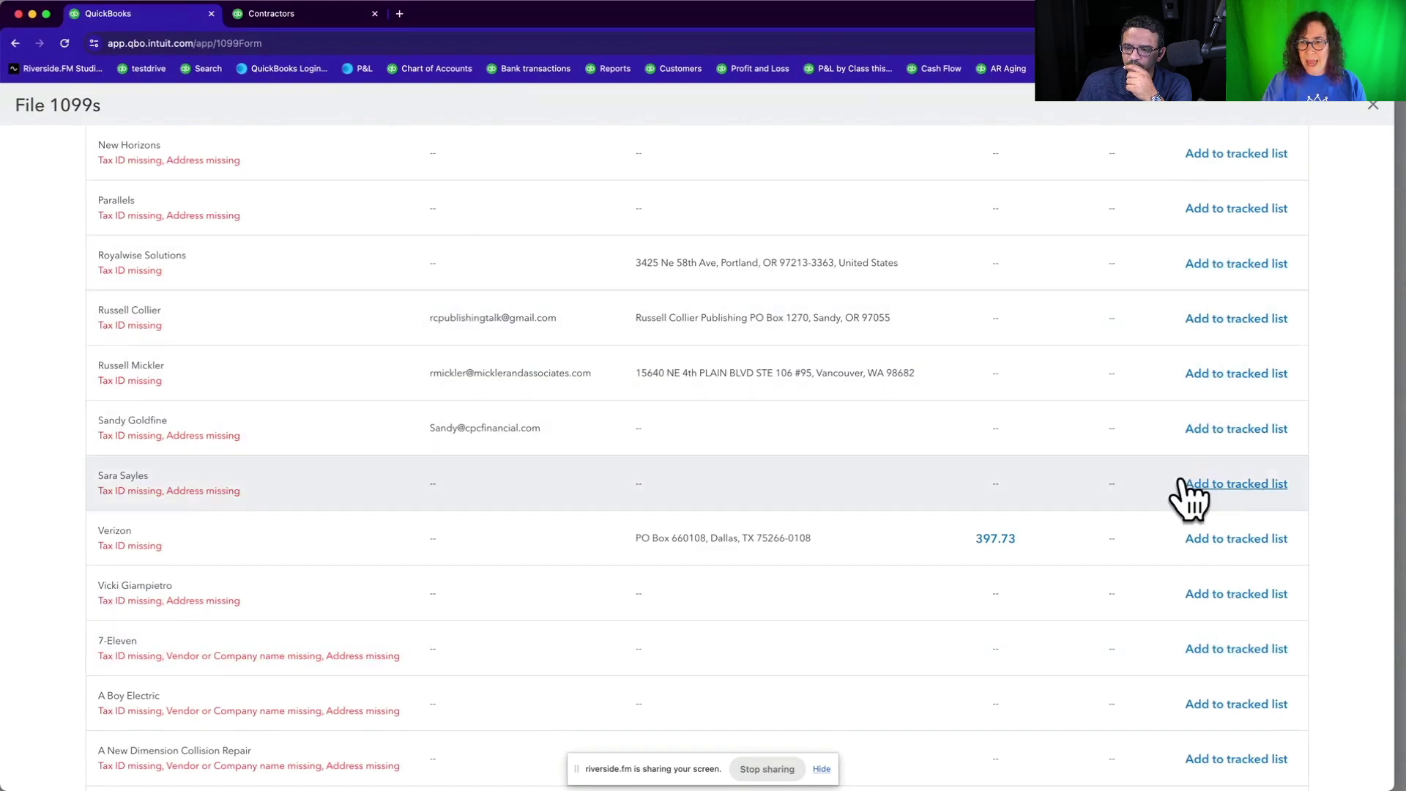
pyautogui.scroll(5, 373, 539)
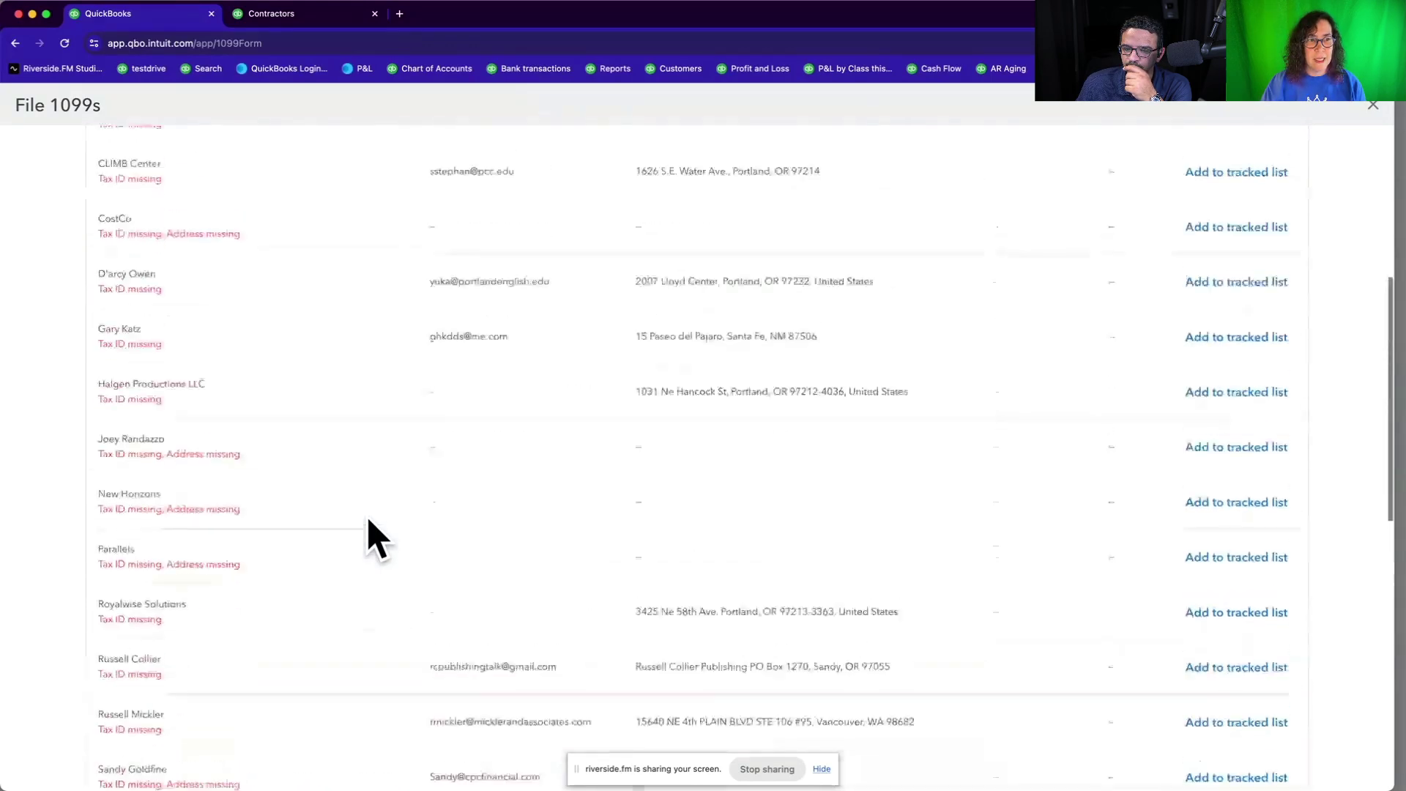
pyautogui.scroll(5, 373, 540)
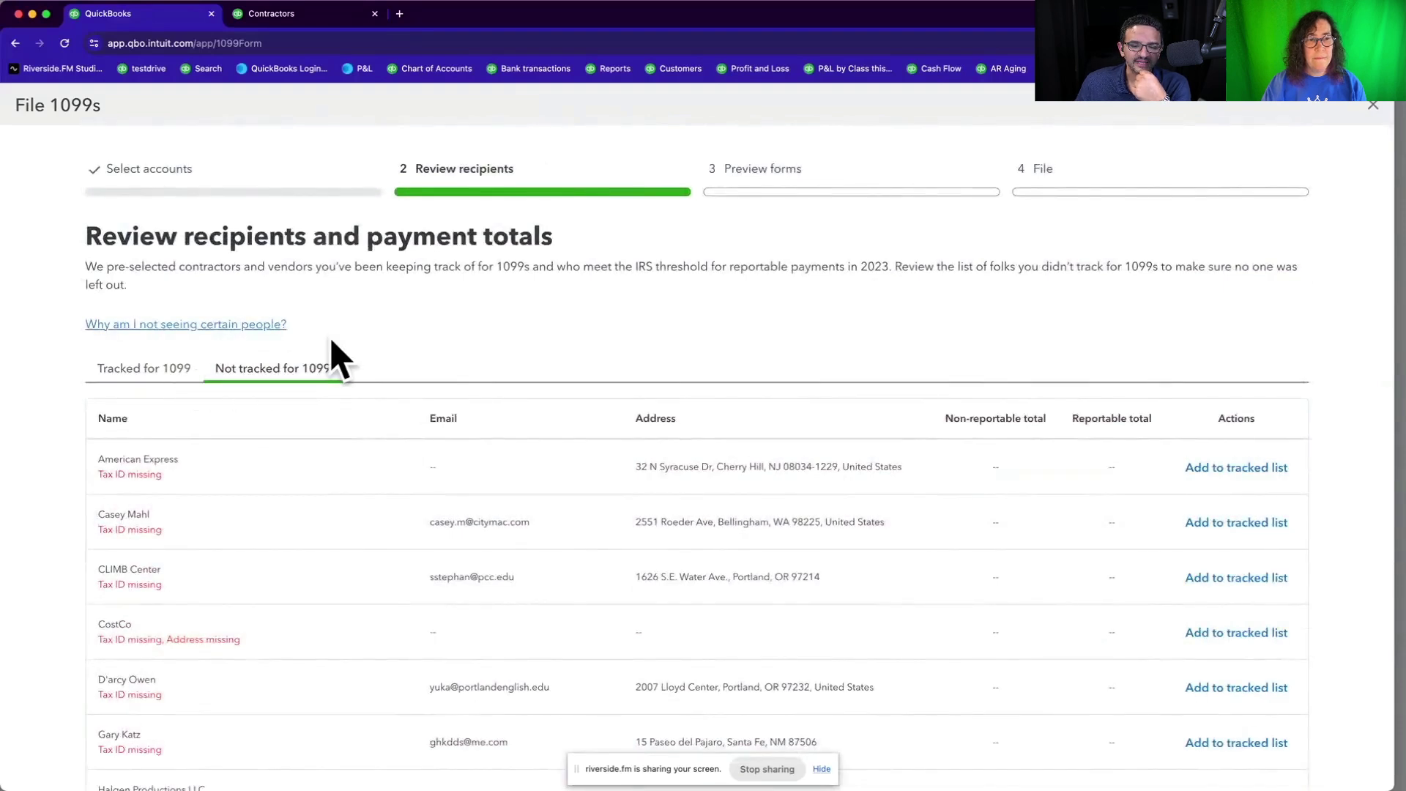
# Step: Return to Tracked for 1099 and switch the filter between non-reportable and reportable payments
pyautogui.click(175, 377)
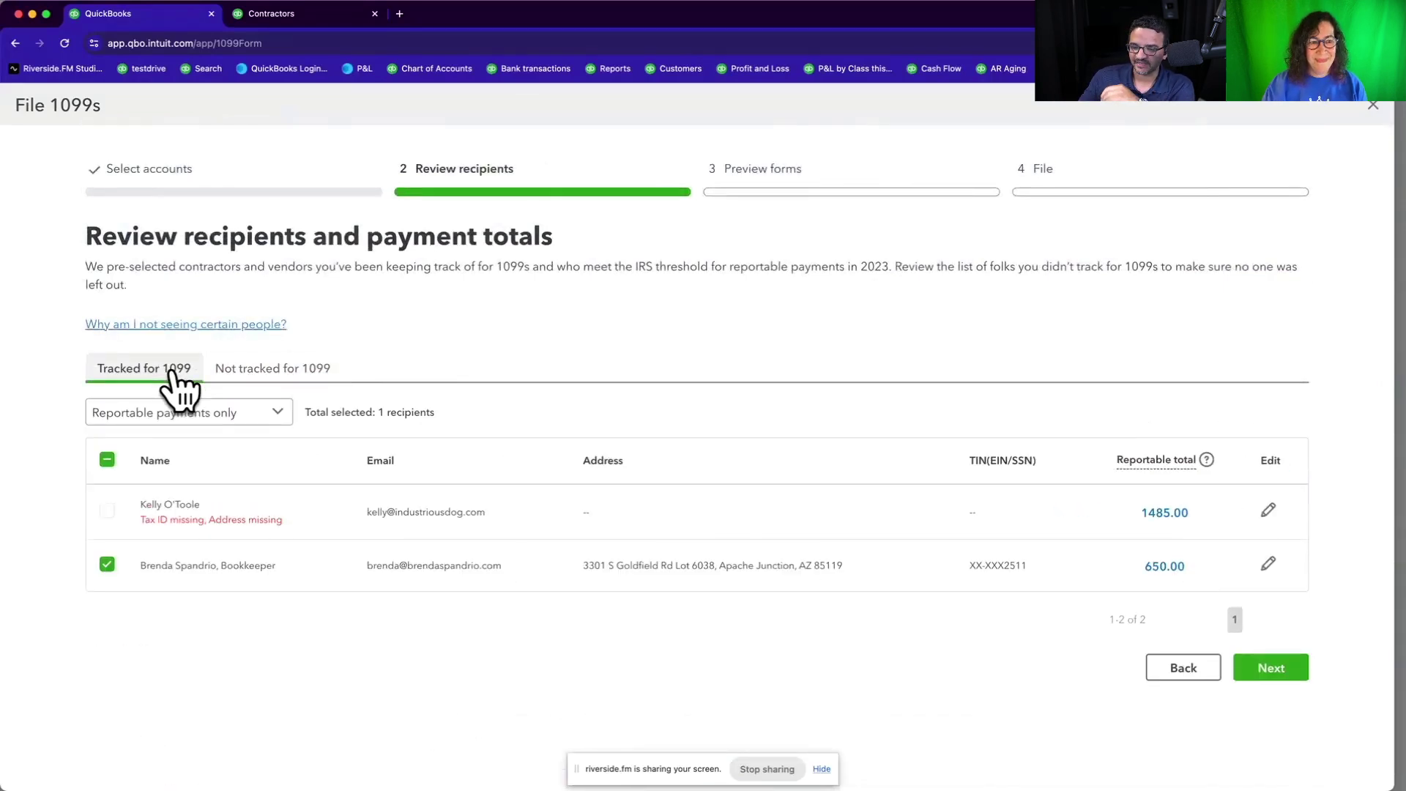
pyautogui.click(265, 412)
pyautogui.click(228, 480)
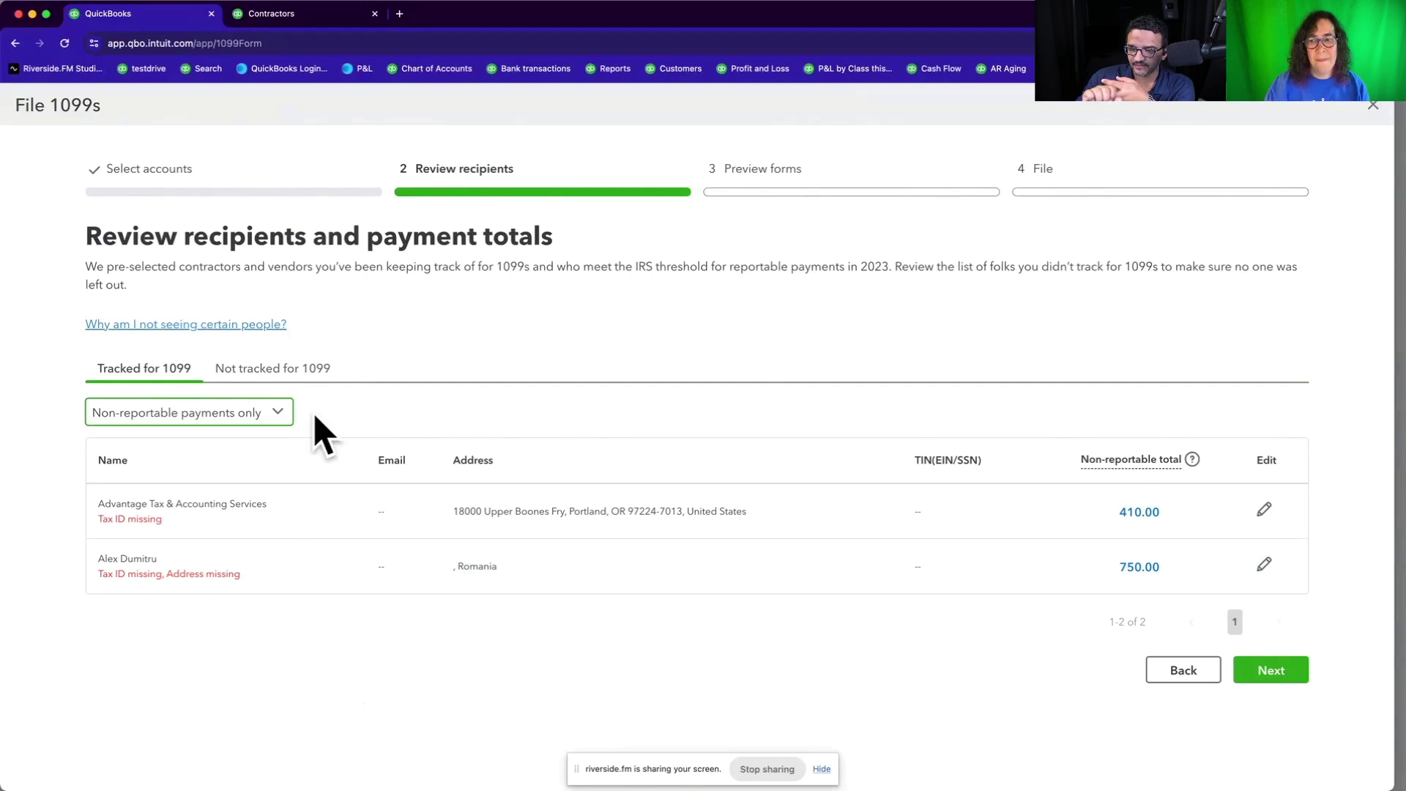
pyautogui.click(277, 413)
pyautogui.click(267, 445)
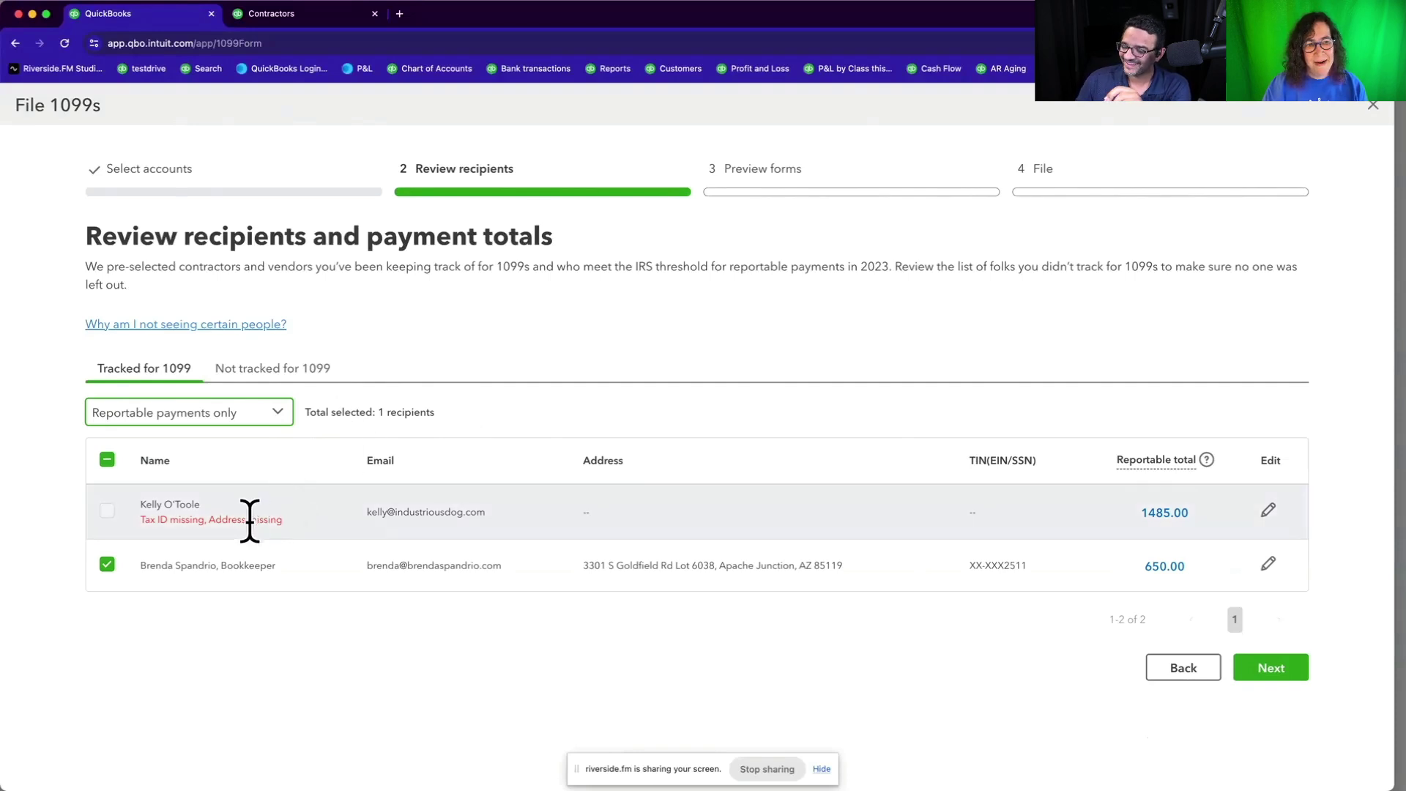
pyautogui.click(268, 416)
pyautogui.click(258, 479)
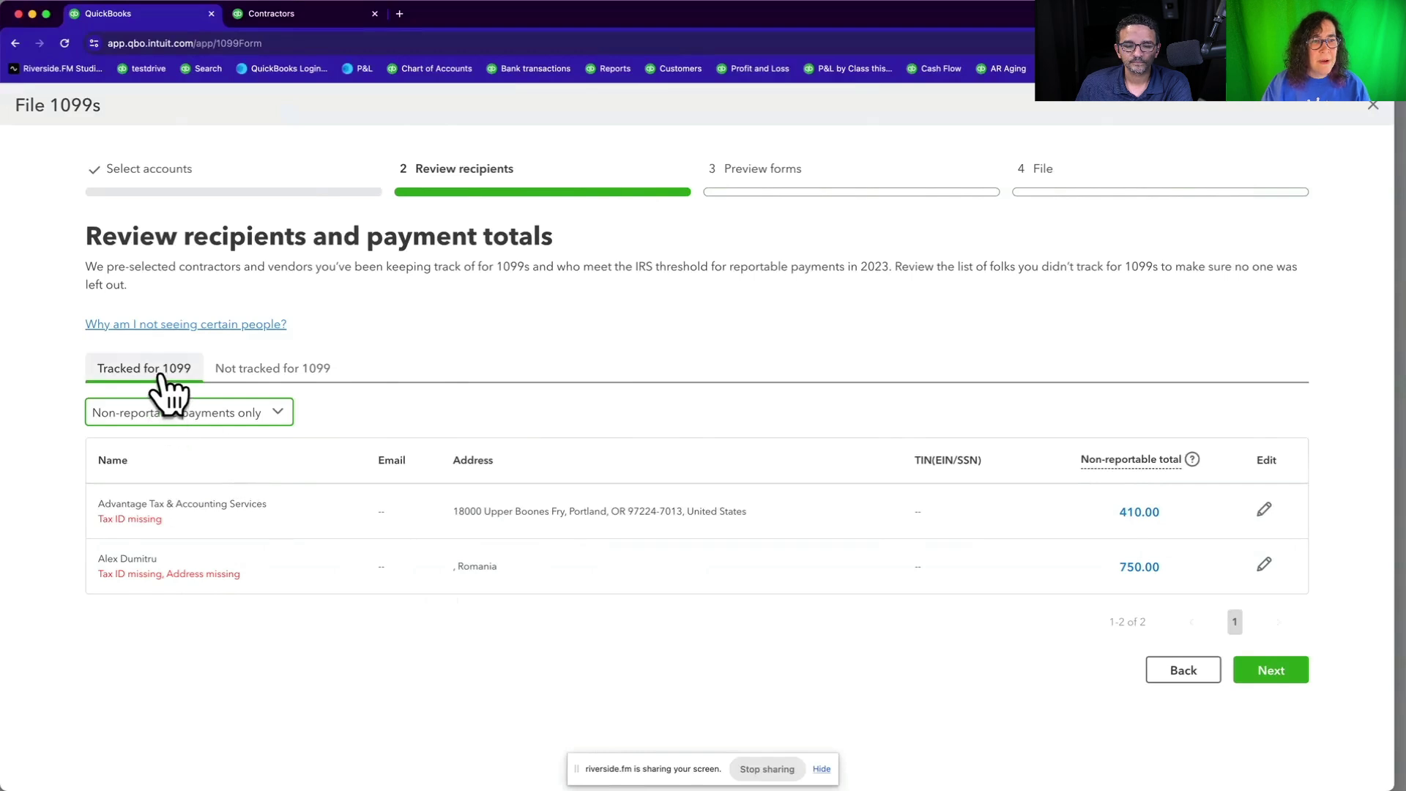
# Step: Filter back to reportable payments and edit the 1485.00 contractor's details
pyautogui.click(196, 423)
pyautogui.click(179, 442)
pyautogui.click(166, 518)
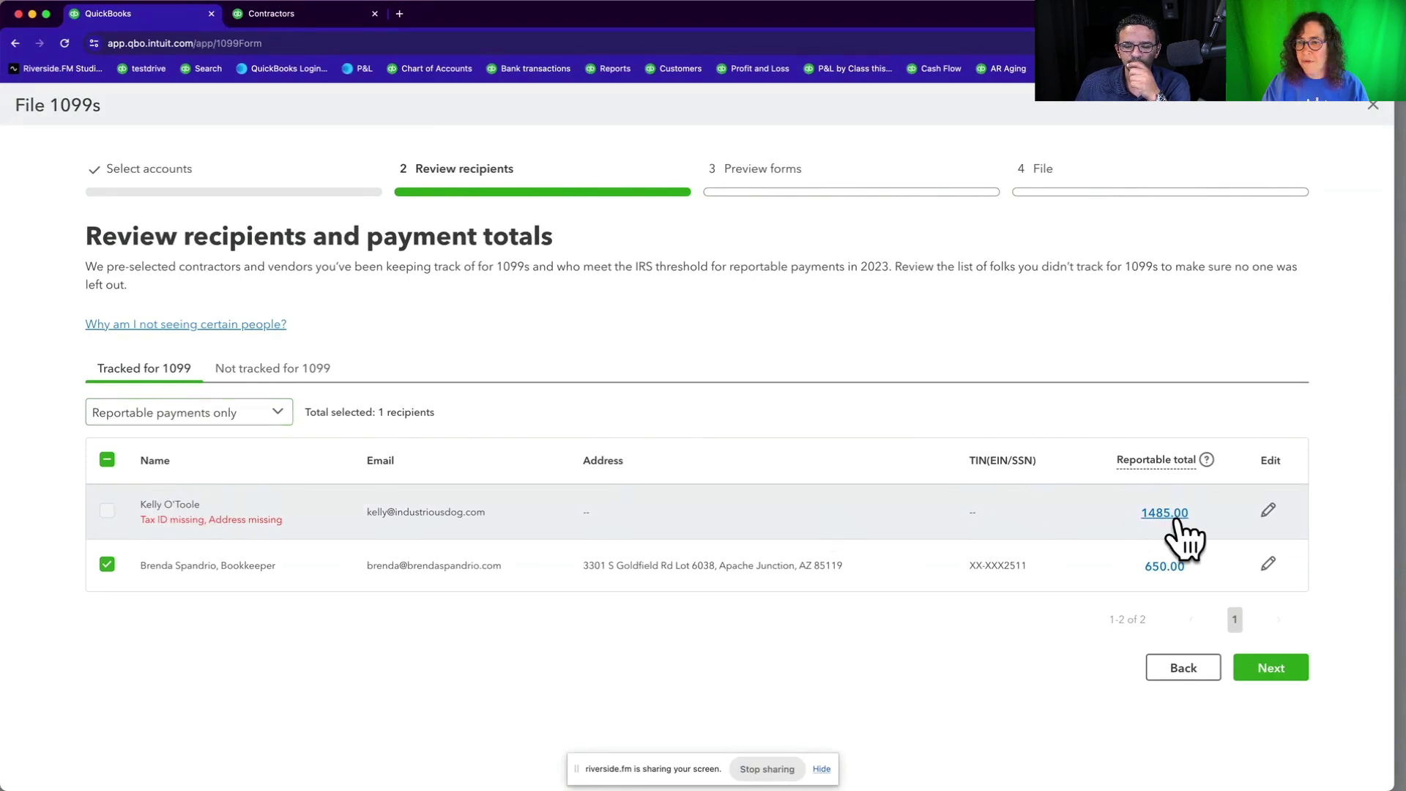
pyautogui.click(1269, 514)
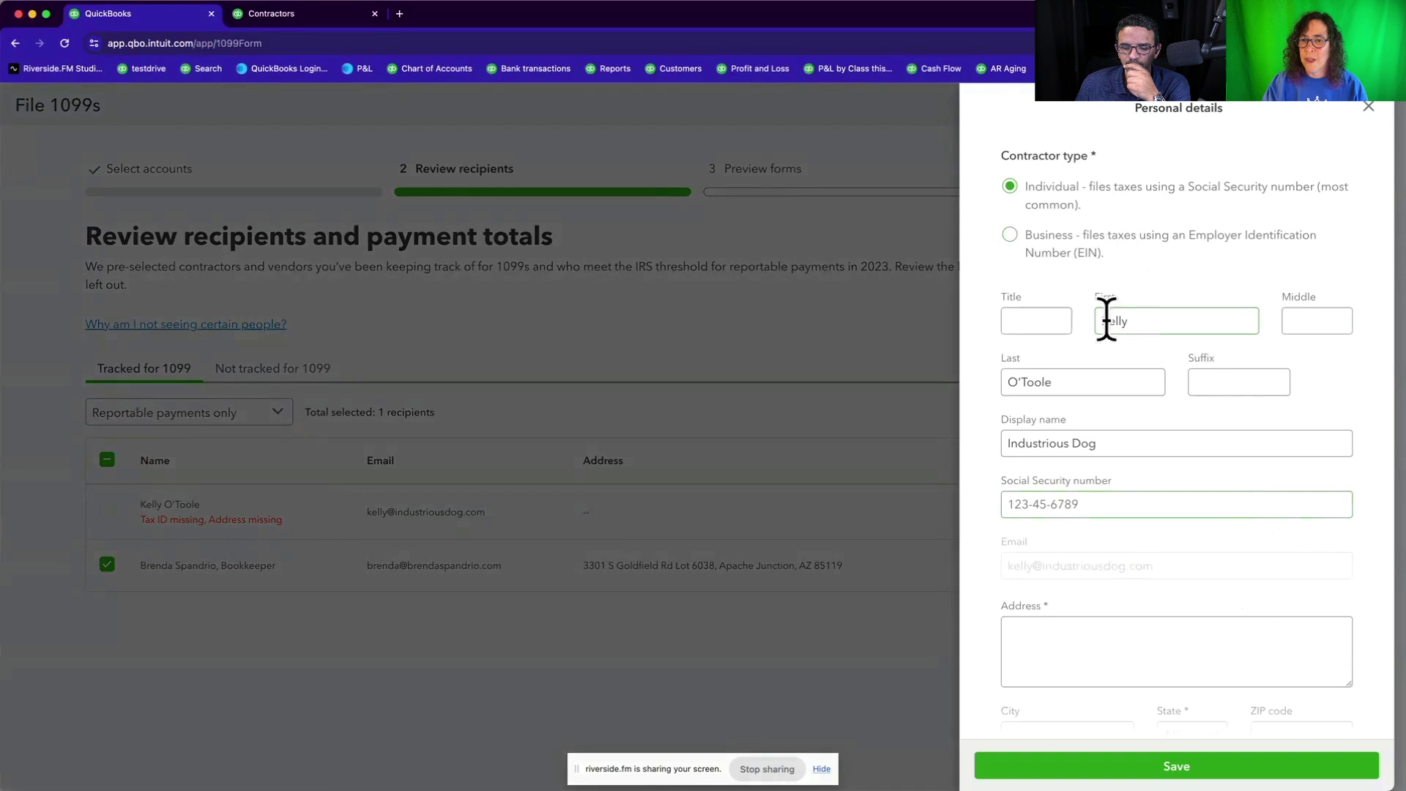
# Step: Fill in the 1485.00 contractor's street address and city
pyautogui.scroll(-2, 1092, 590)
pyautogui.click(1084, 564)
pyautogui.click(1042, 665)
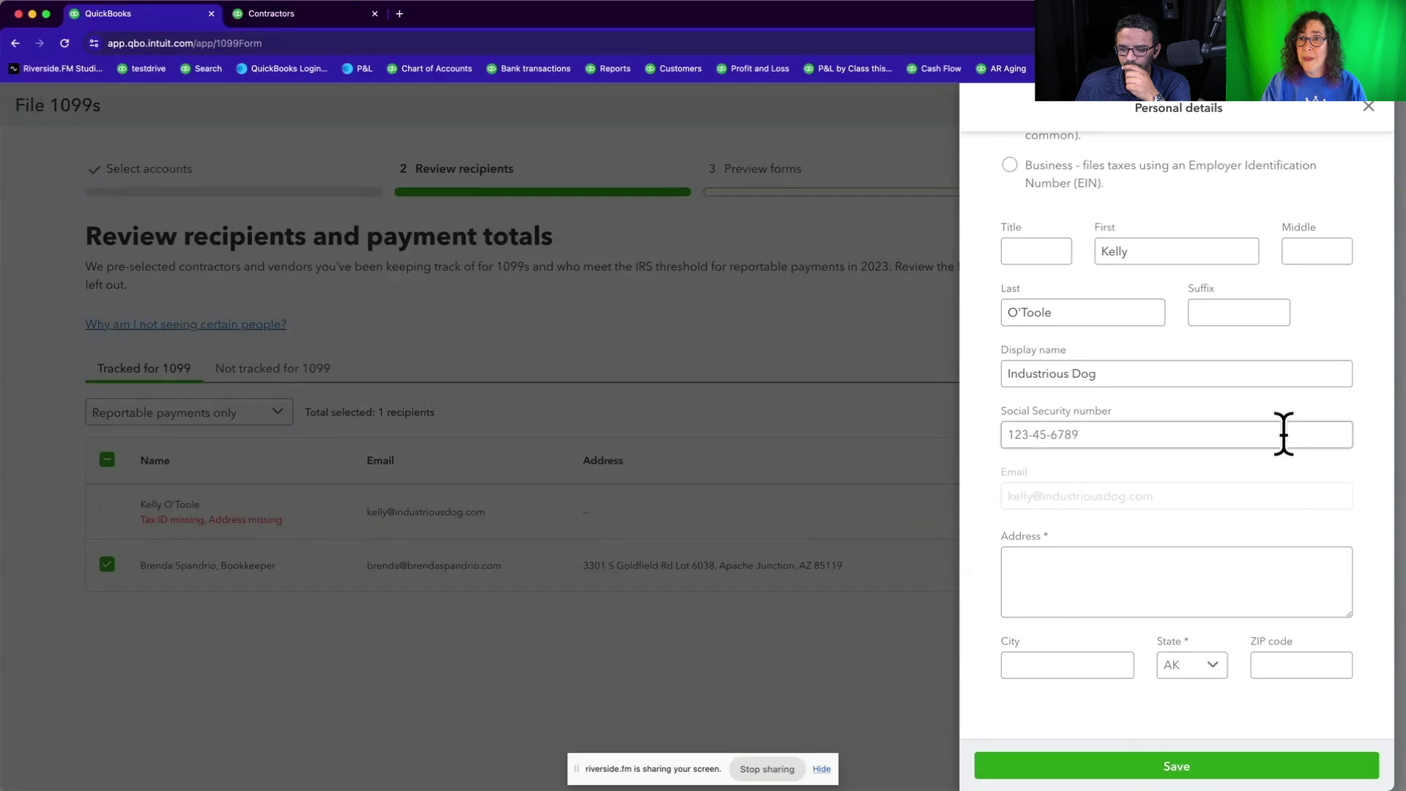
pyautogui.click(1069, 560)
pyautogui.write('123 Sesame Street')
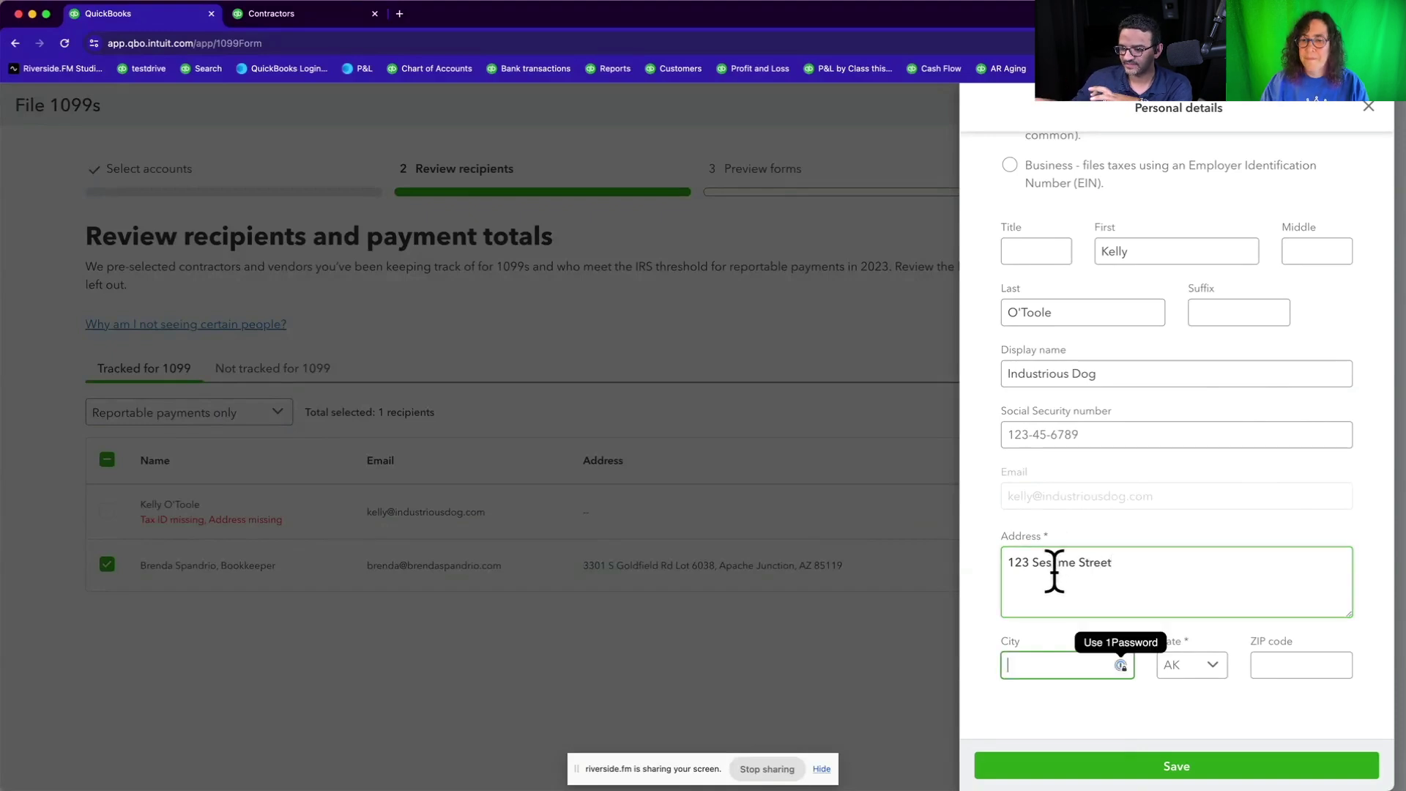
pyautogui.click(1054, 655)
pyautogui.write('Por')
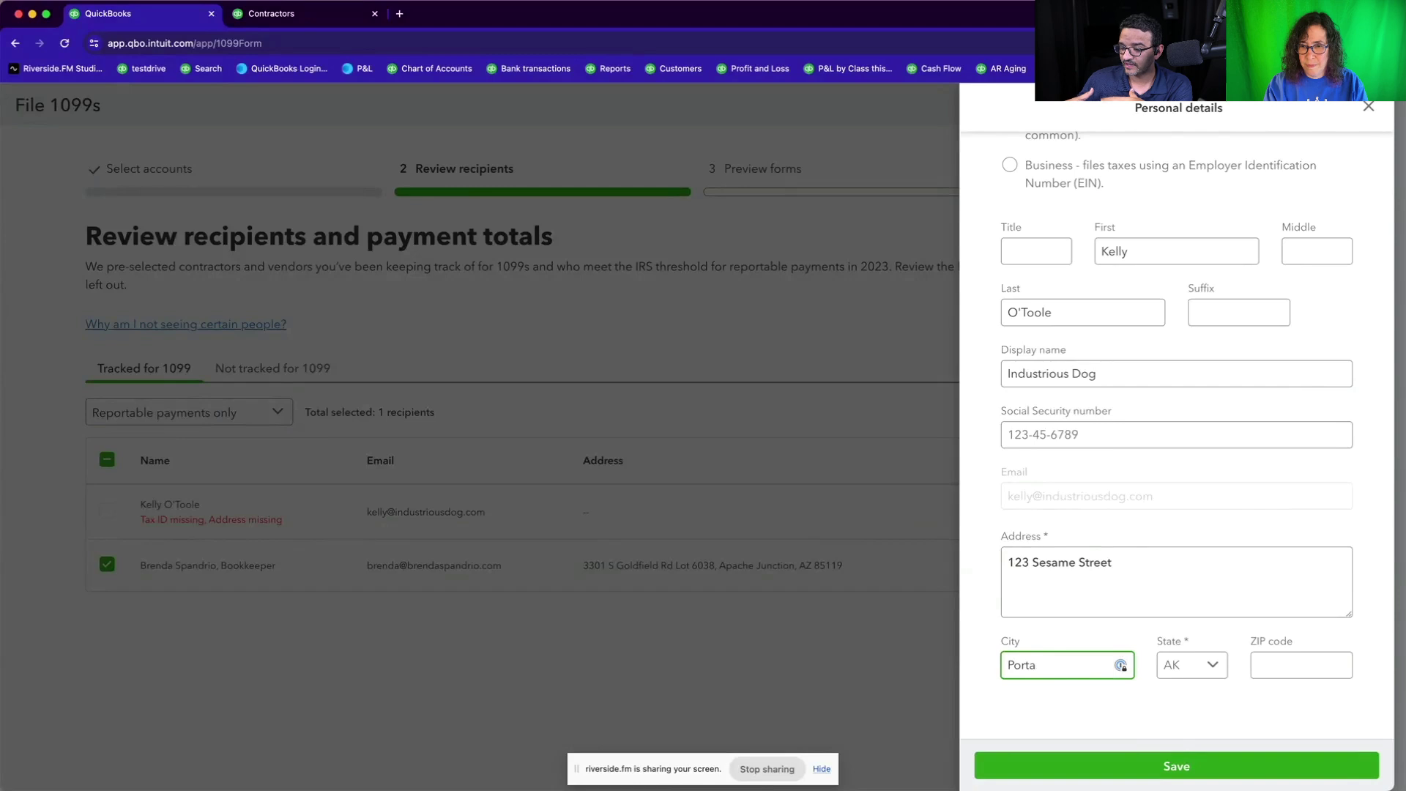
pyautogui.write('tland')
# Step: Choose the state, enter the ZIP code and save the contractor's details
pyautogui.press('Tab')
pyautogui.write('or')
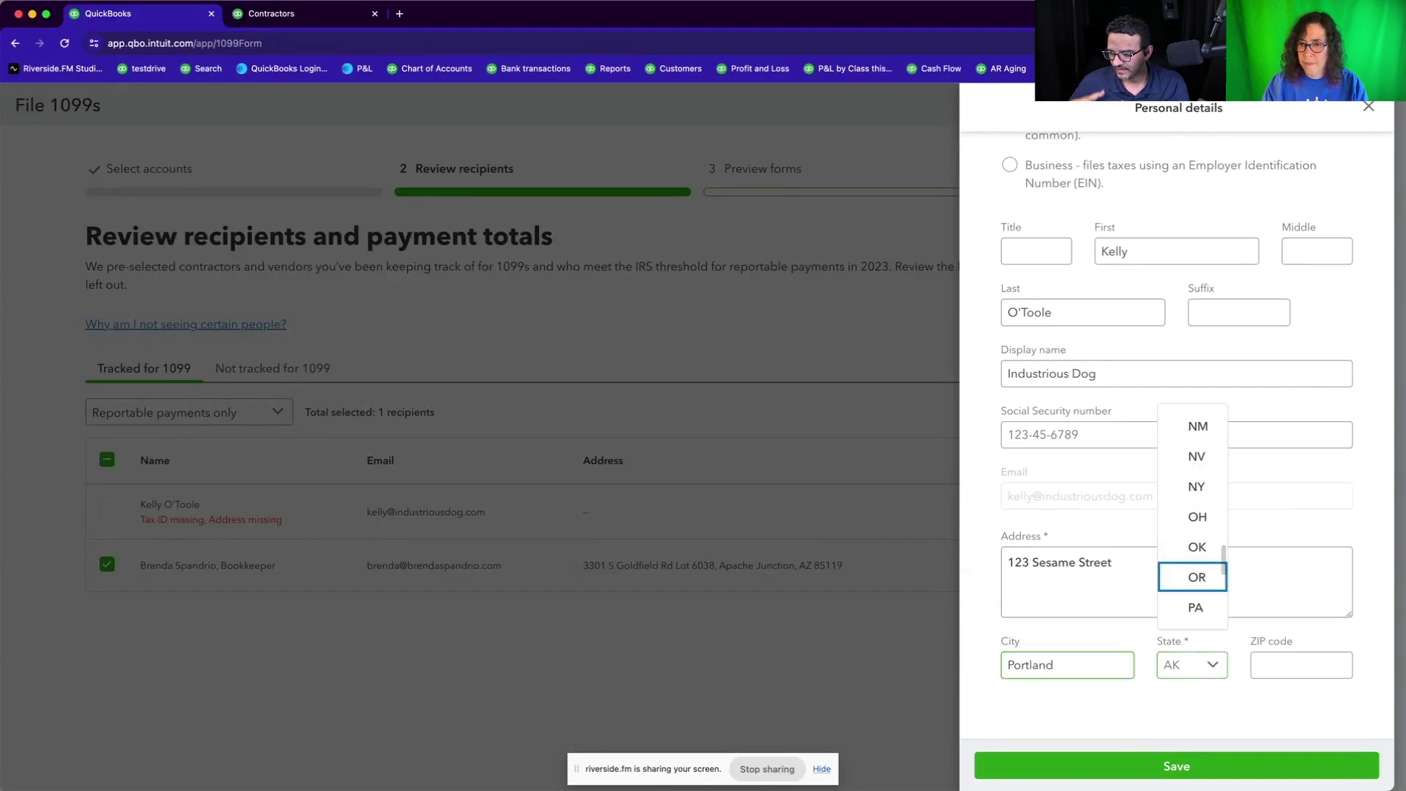
pyautogui.click(1196, 577)
pyautogui.click(1274, 664)
pyautogui.write('97213')
pyautogui.press('Return')
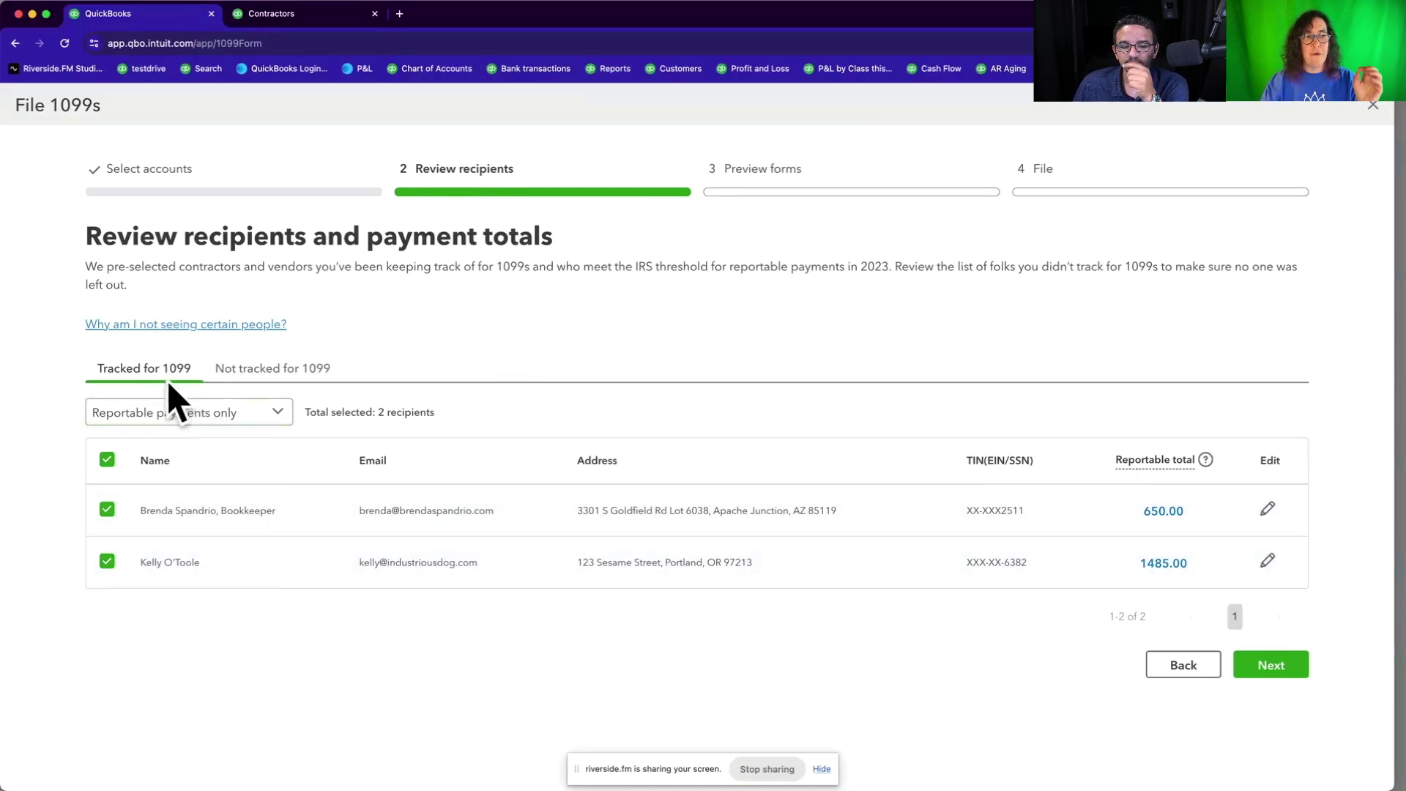
pyautogui.click(199, 414)
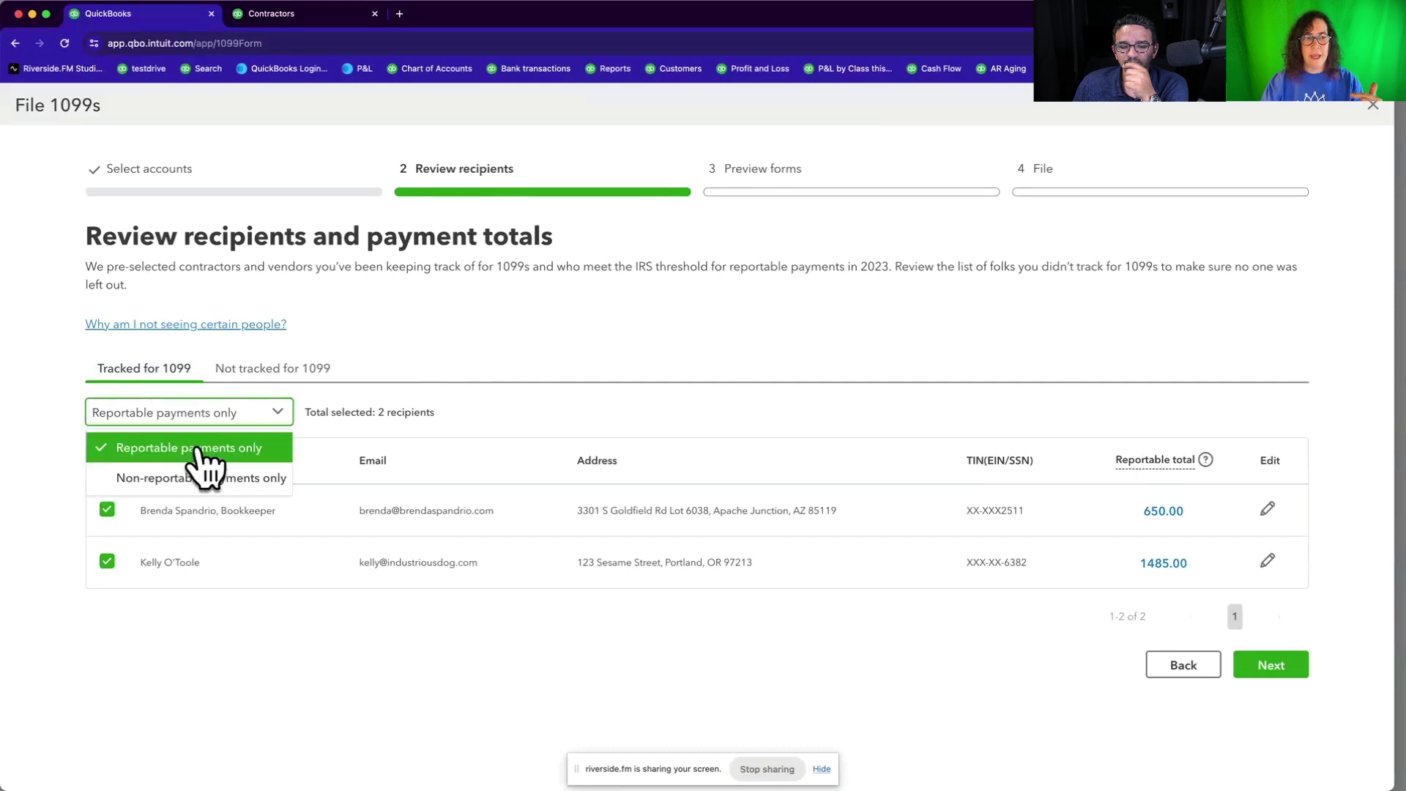
# Step: Keep reportable payments only and scroll the Not tracked vendors for missing tax IDs and addresses
pyautogui.click(403, 348)
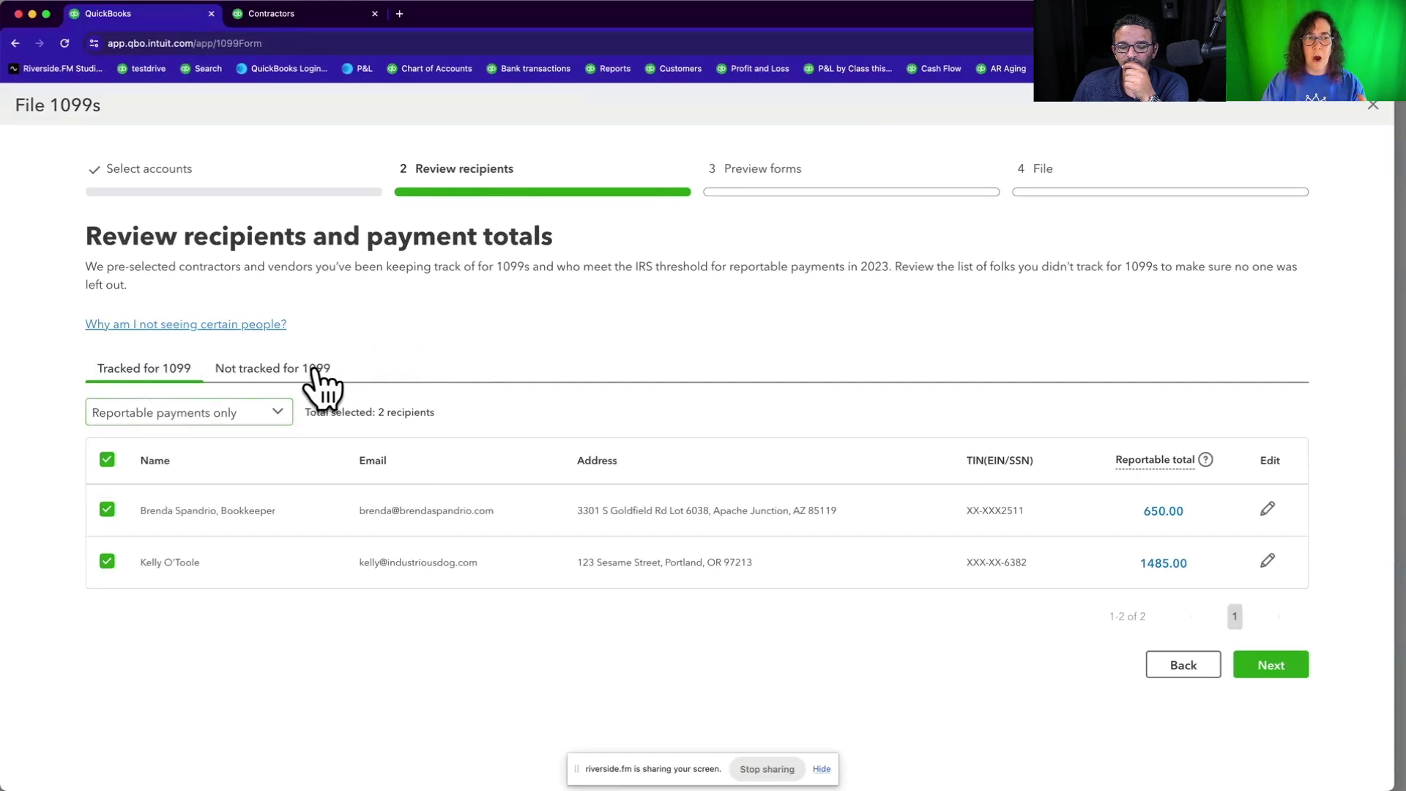
pyautogui.click(314, 369)
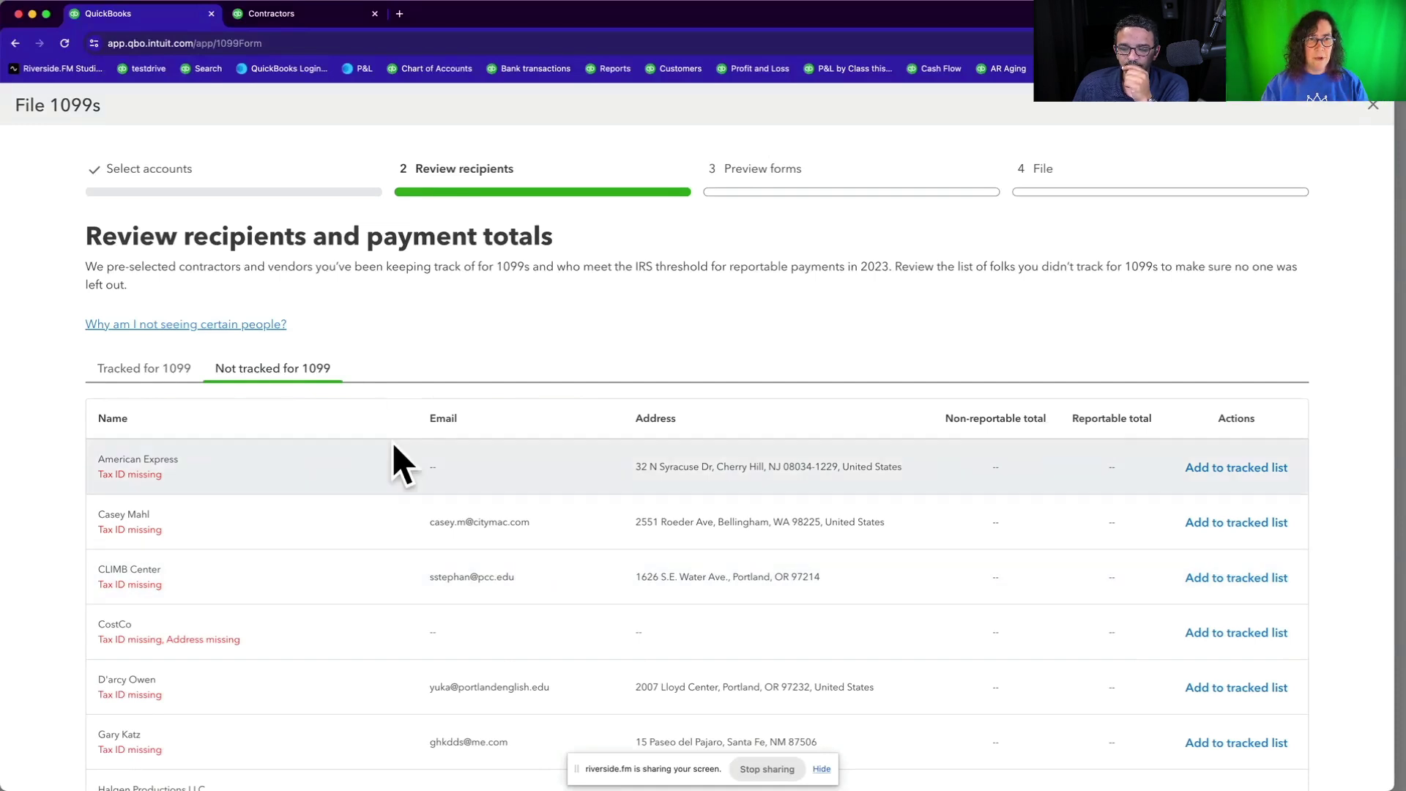
pyautogui.scroll(-3, 454, 385)
pyautogui.scroll(-3, 456, 399)
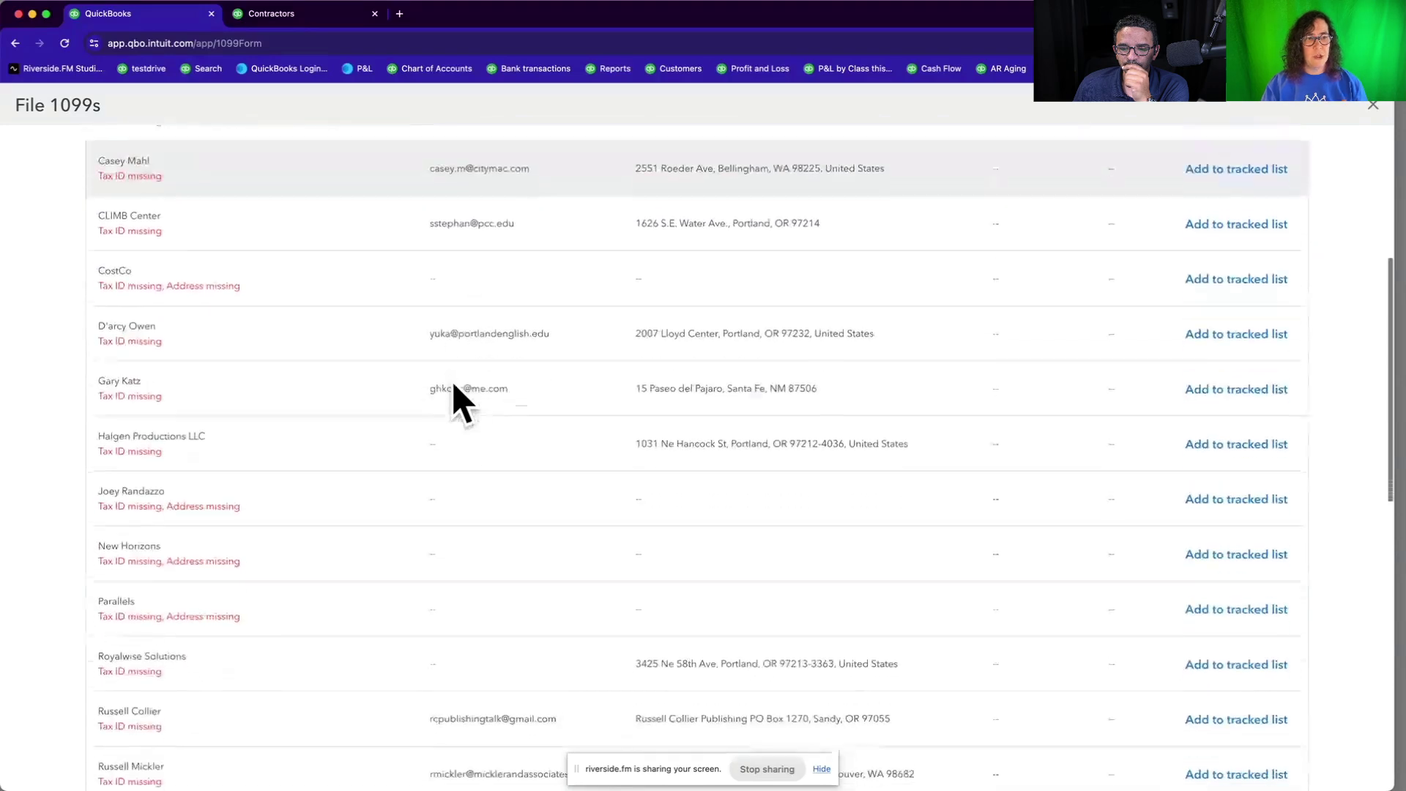
pyautogui.scroll(6, 455, 399)
# Step: Show the Tracked for 1099 recipients: two selected, totalling 650.00 and 1485.00
pyautogui.click(178, 368)
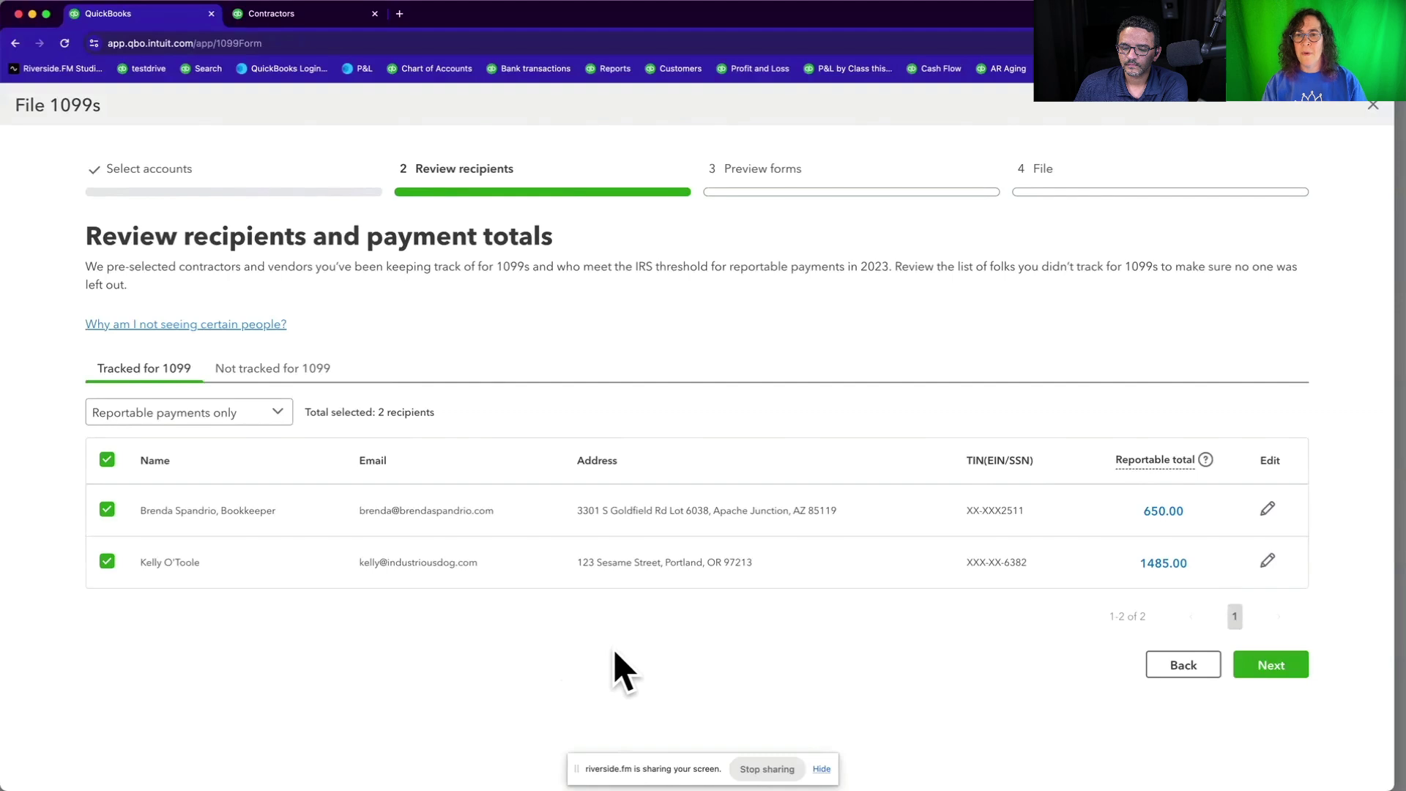
# Step: On Preview forms, check the Total MISCs, Total NECs and Filing Complete views, then advance to File
pyautogui.click(1278, 667)
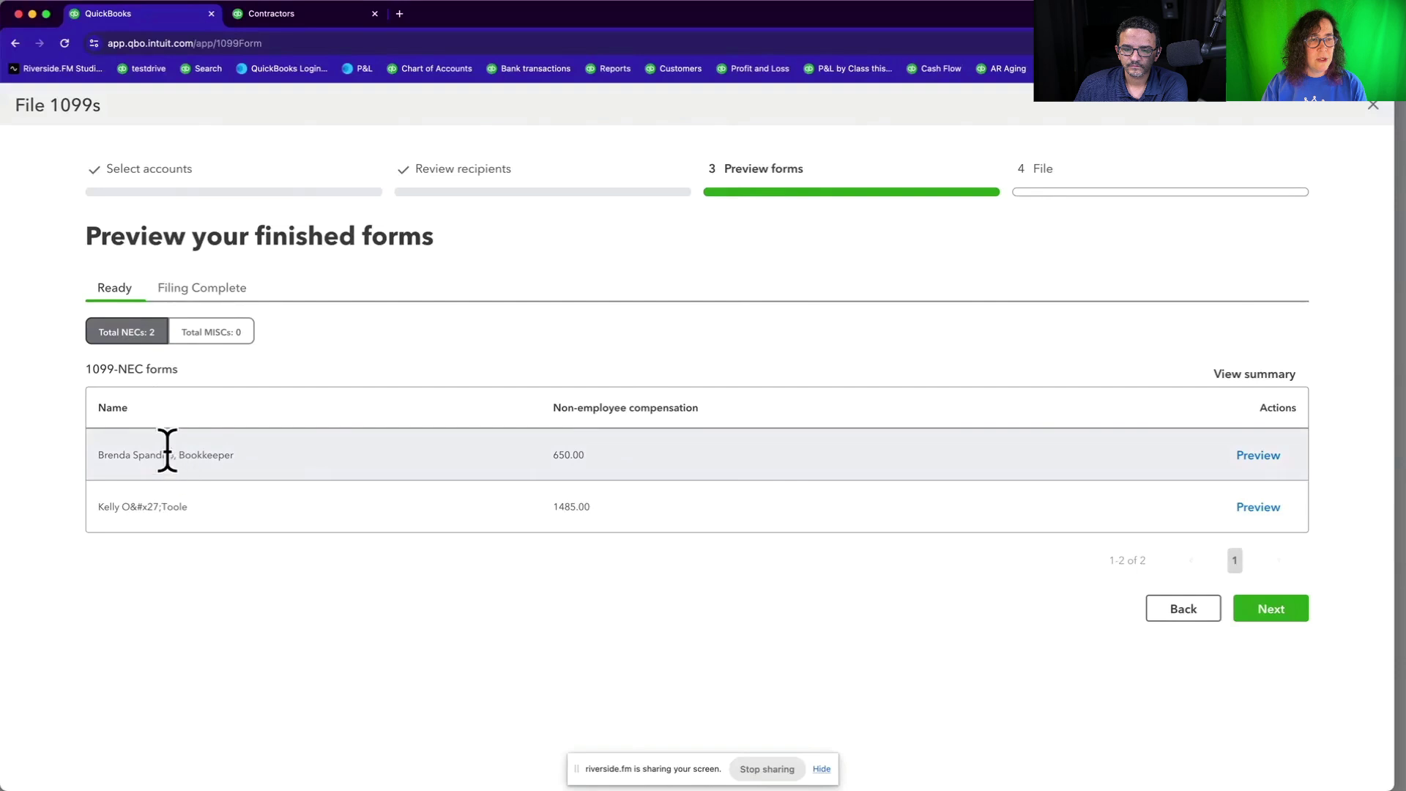
pyautogui.click(218, 333)
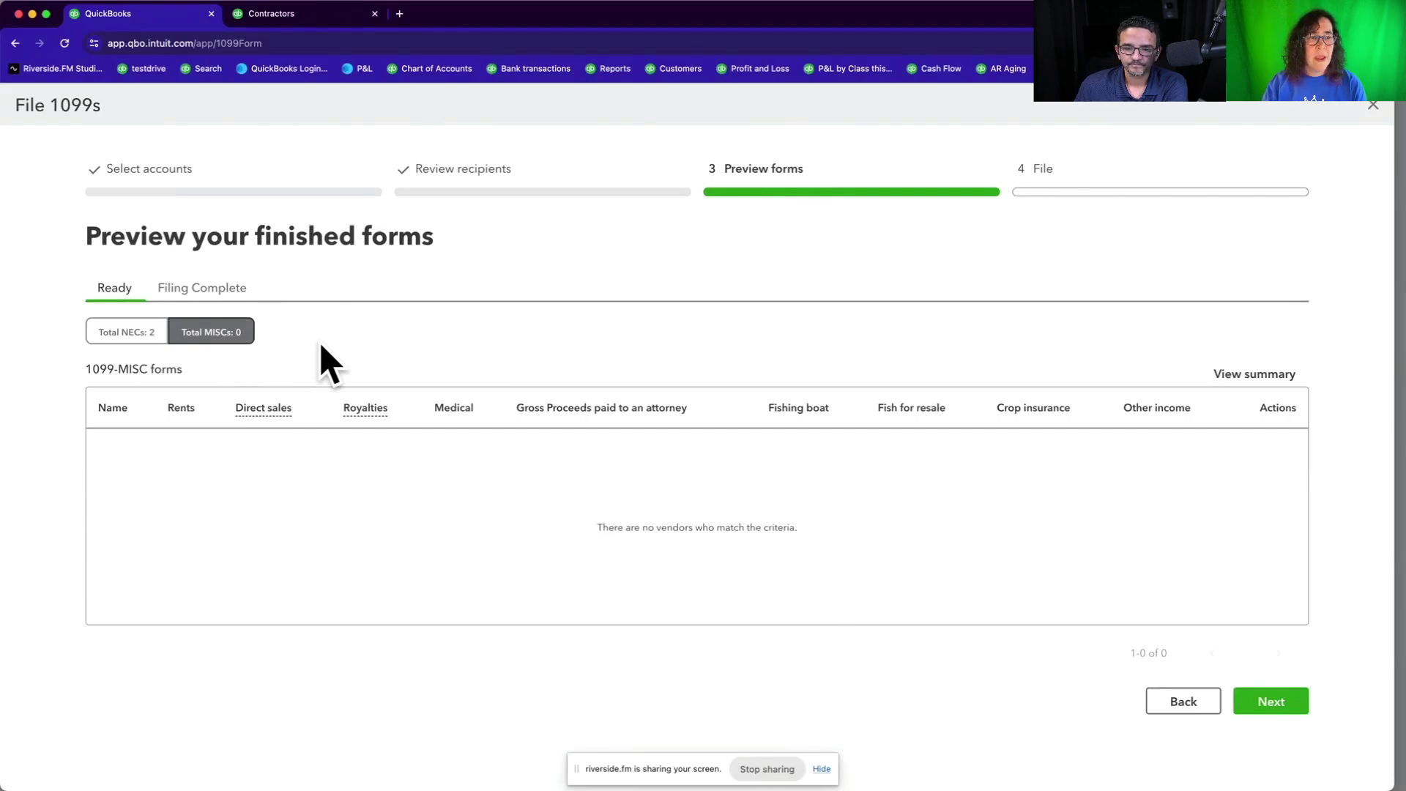
pyautogui.click(138, 333)
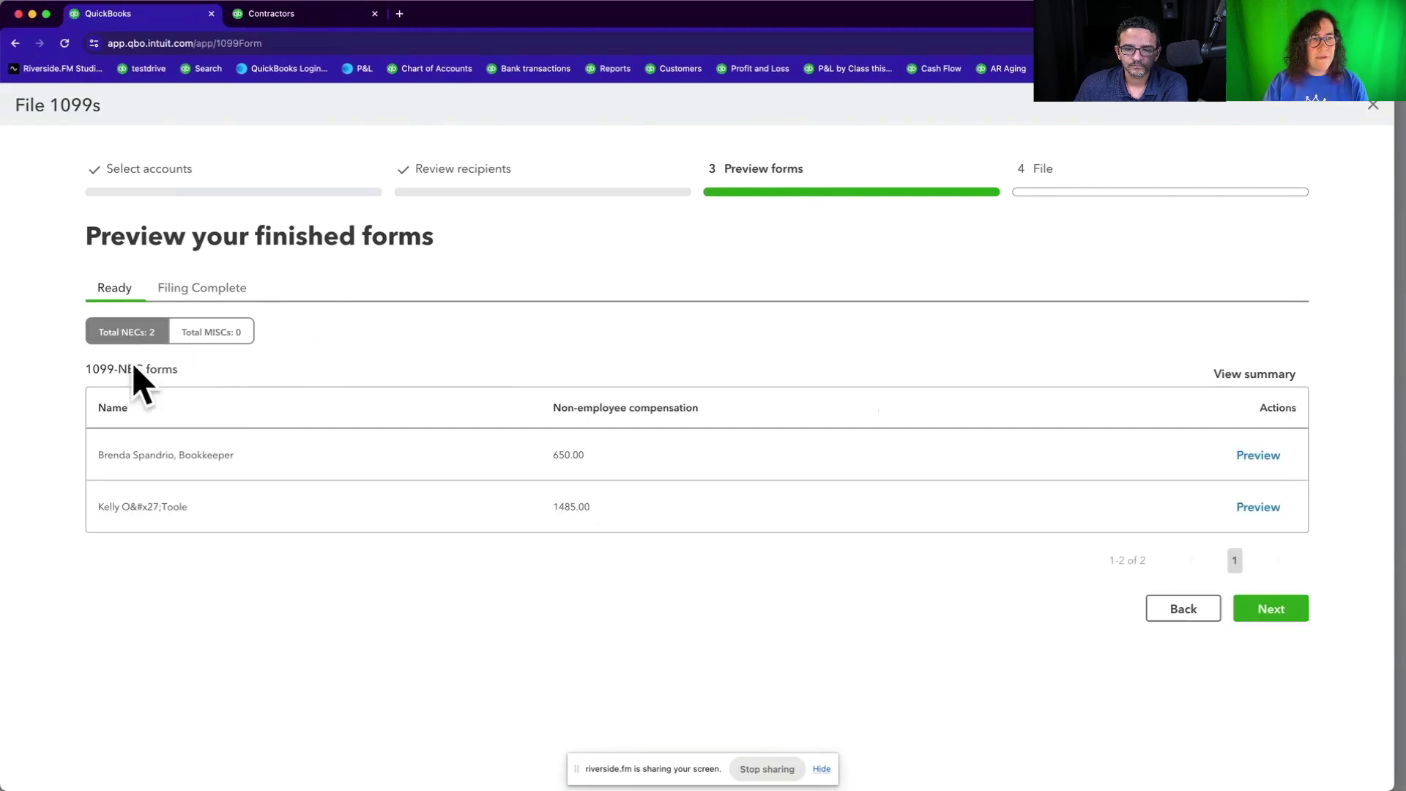
pyautogui.click(223, 290)
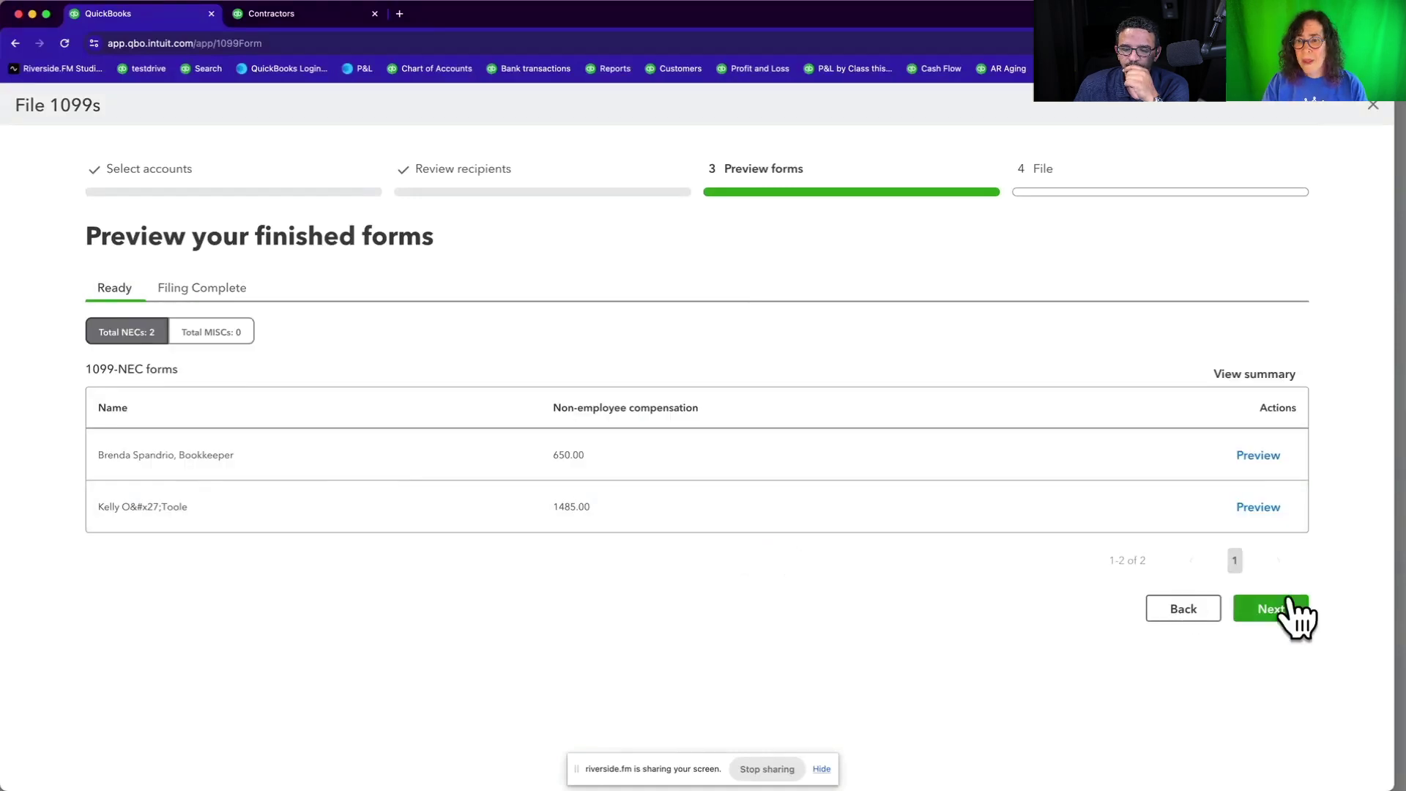
pyautogui.click(1272, 629)
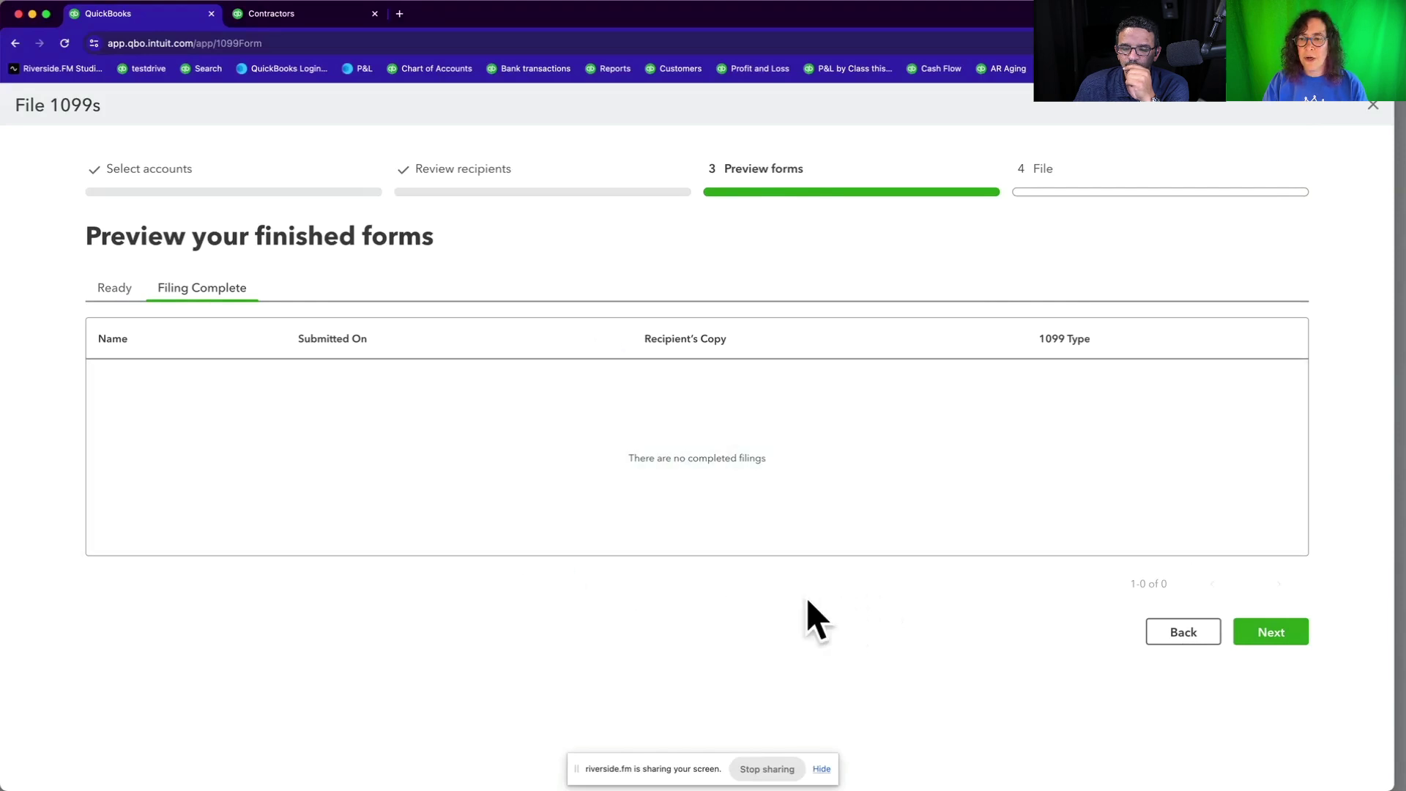
pyautogui.click(1295, 643)
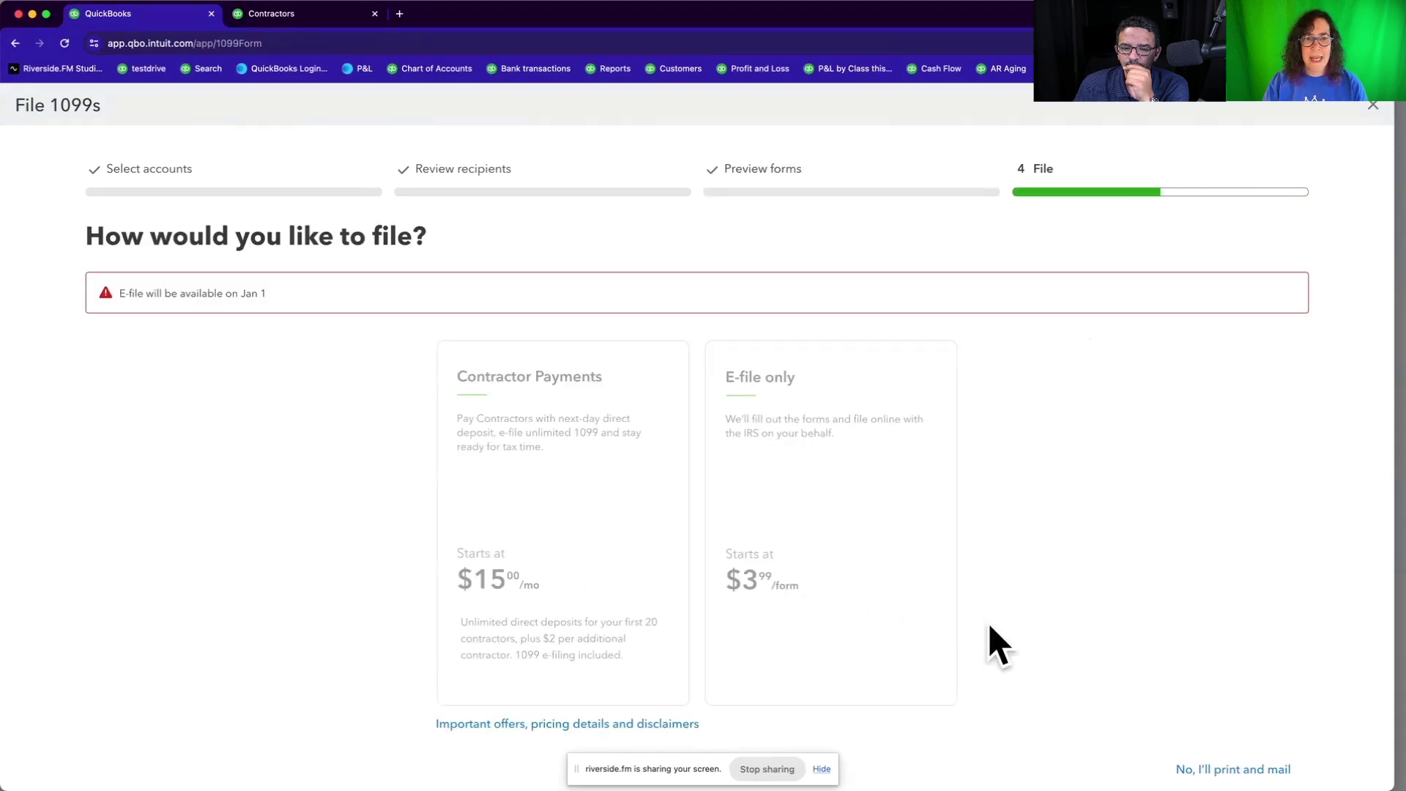
pyautogui.scroll(-1, 1032, 613)
pyautogui.scroll(-1, 1033, 614)
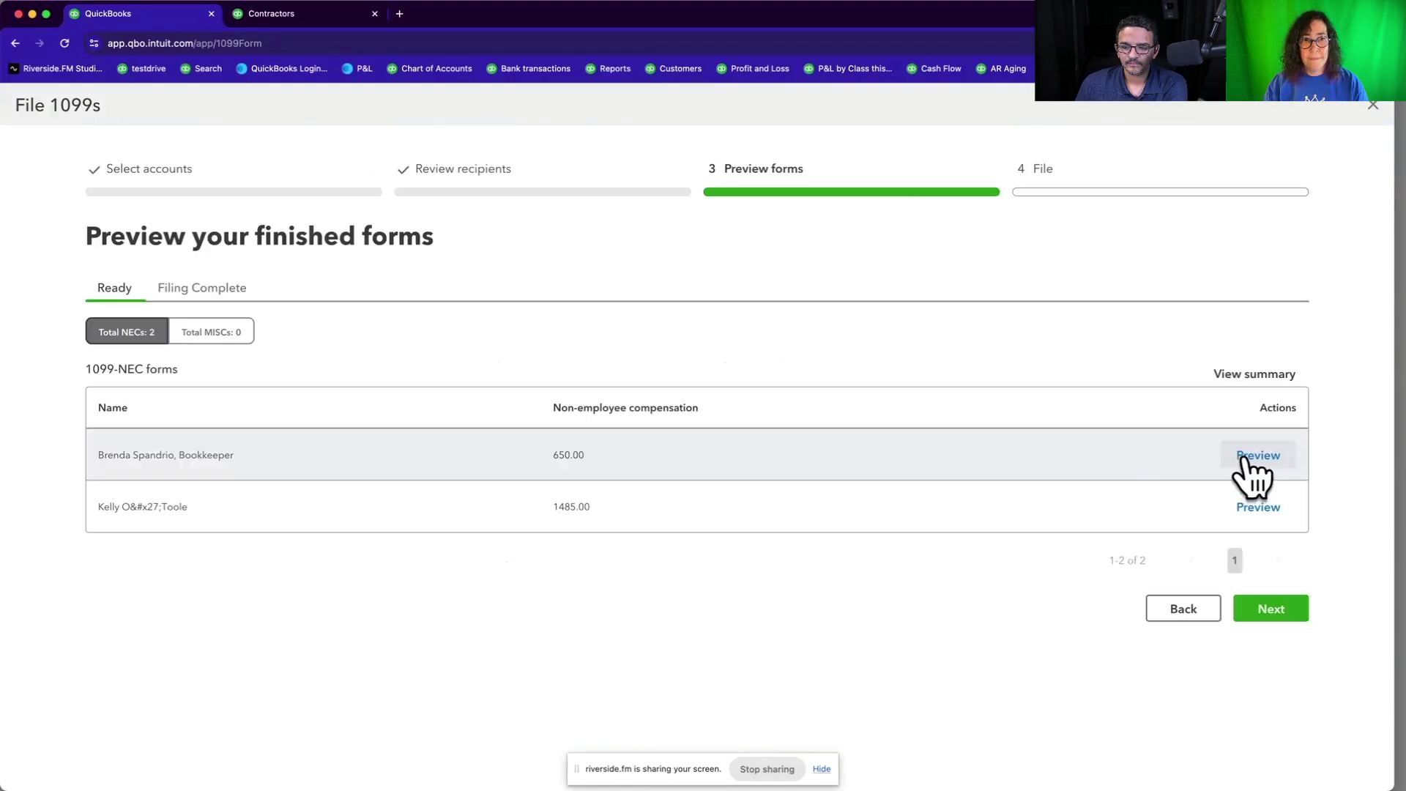
# Step: Preview the first recipient's draft 1099-NEC showing 650.00 nonemployee compensation
pyautogui.click(1253, 458)
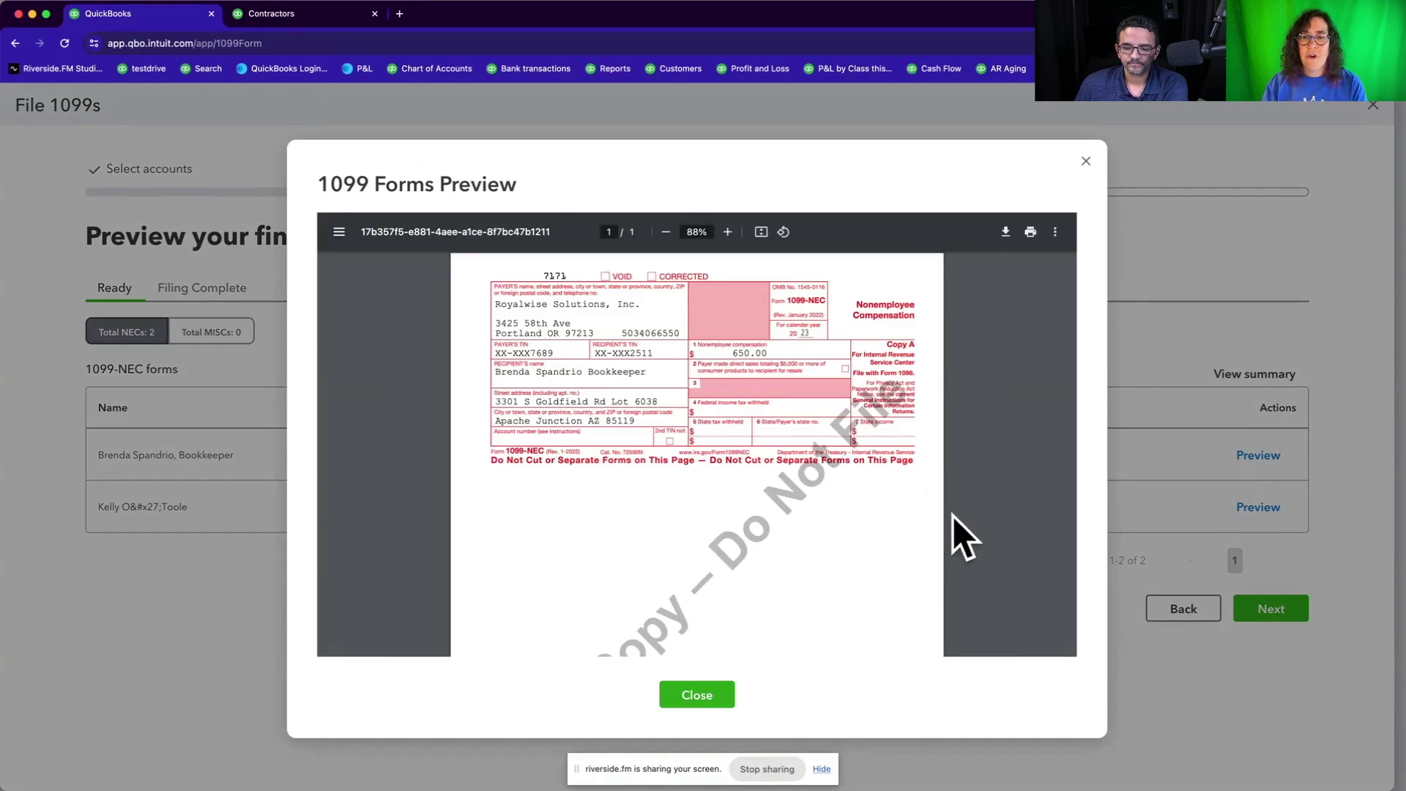
pyautogui.scroll(-5, 924, 535)
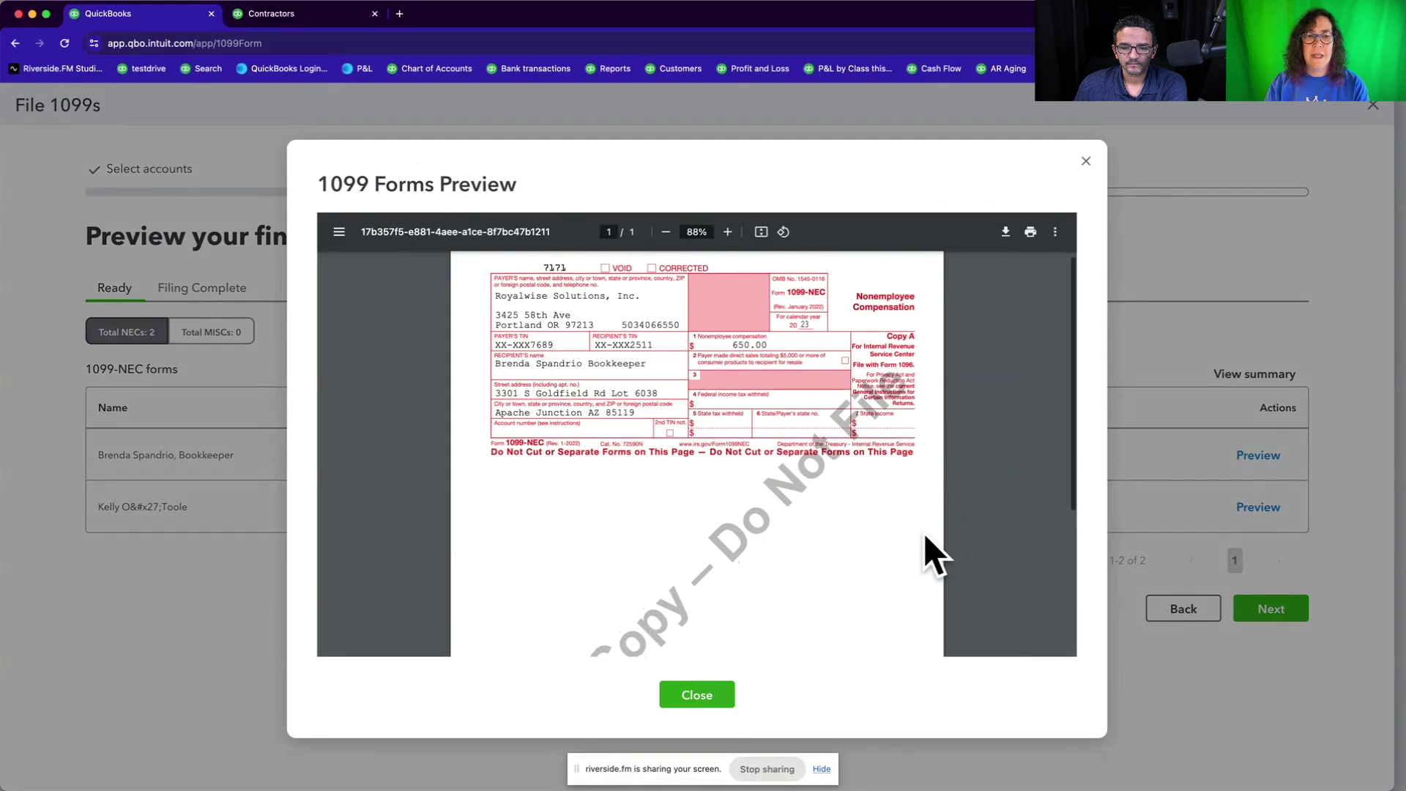
pyautogui.scroll(5, 924, 533)
pyautogui.scroll(1, 924, 534)
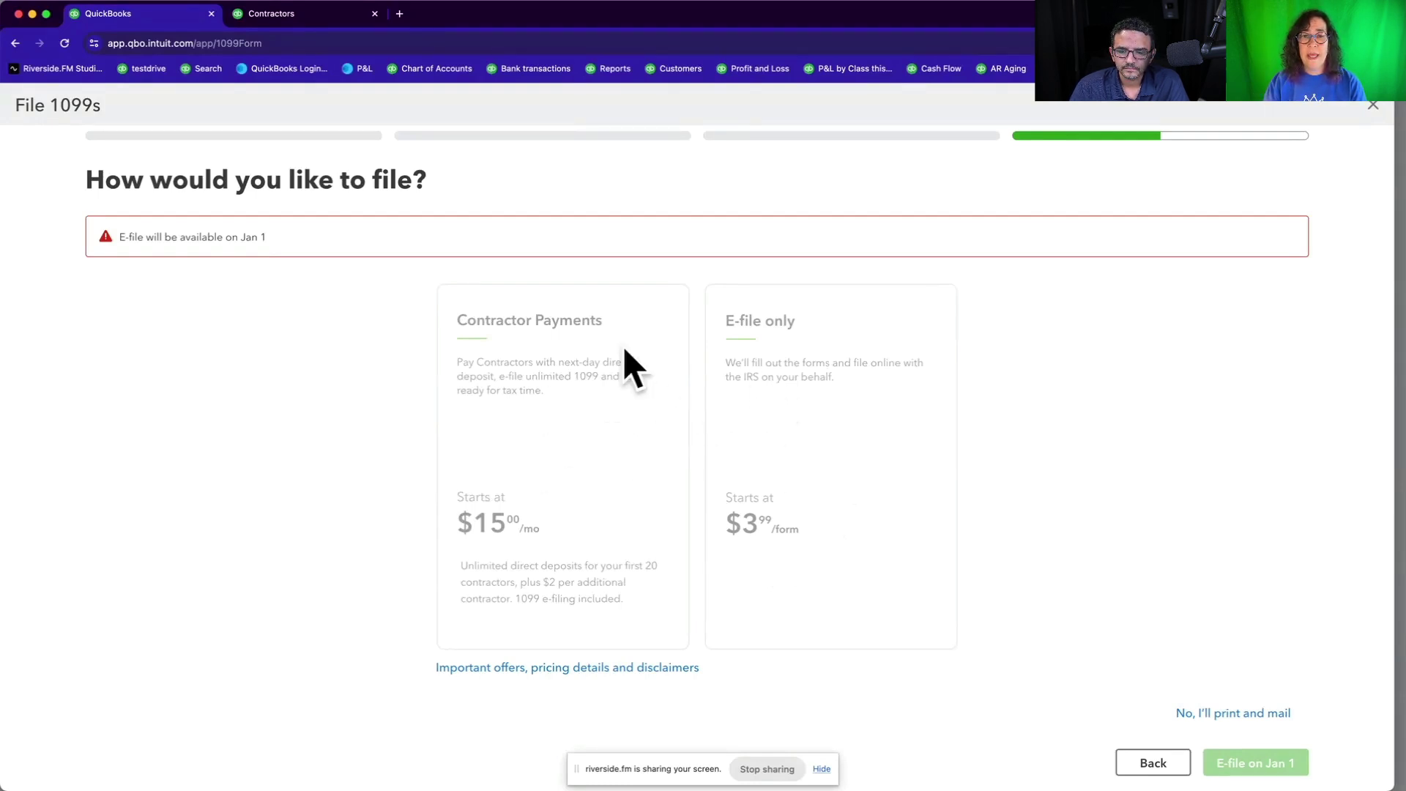
# Step: Highlight the File step notice that e-file becomes available Jan 1
pyautogui.moveTo(119, 237); pyautogui.dragTo(323, 249)
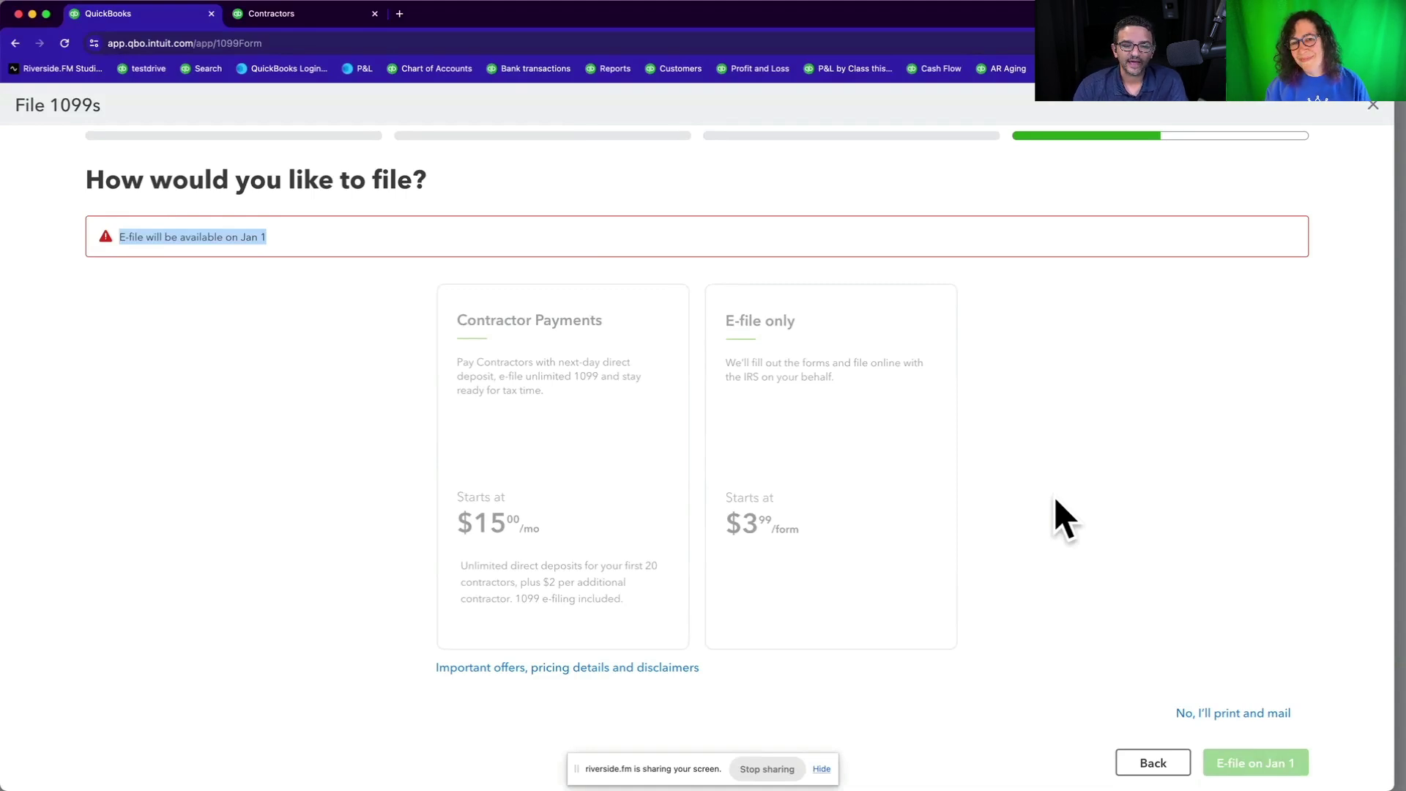
pyautogui.scroll(1, 1176, 520)
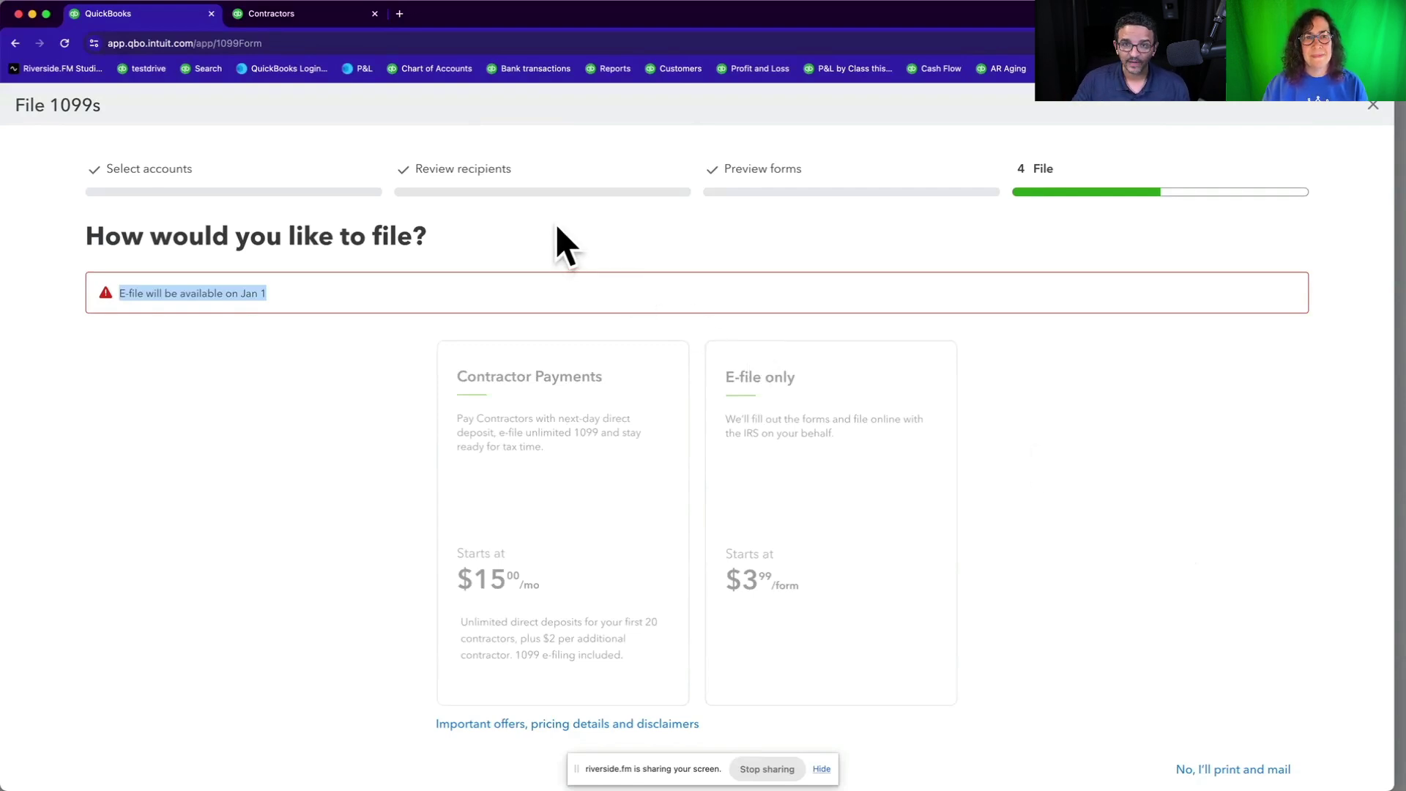
# Step: Revisit Review recipients, check Filing Complete and Ready on Preview forms, then reach the File step
pyautogui.click(486, 186)
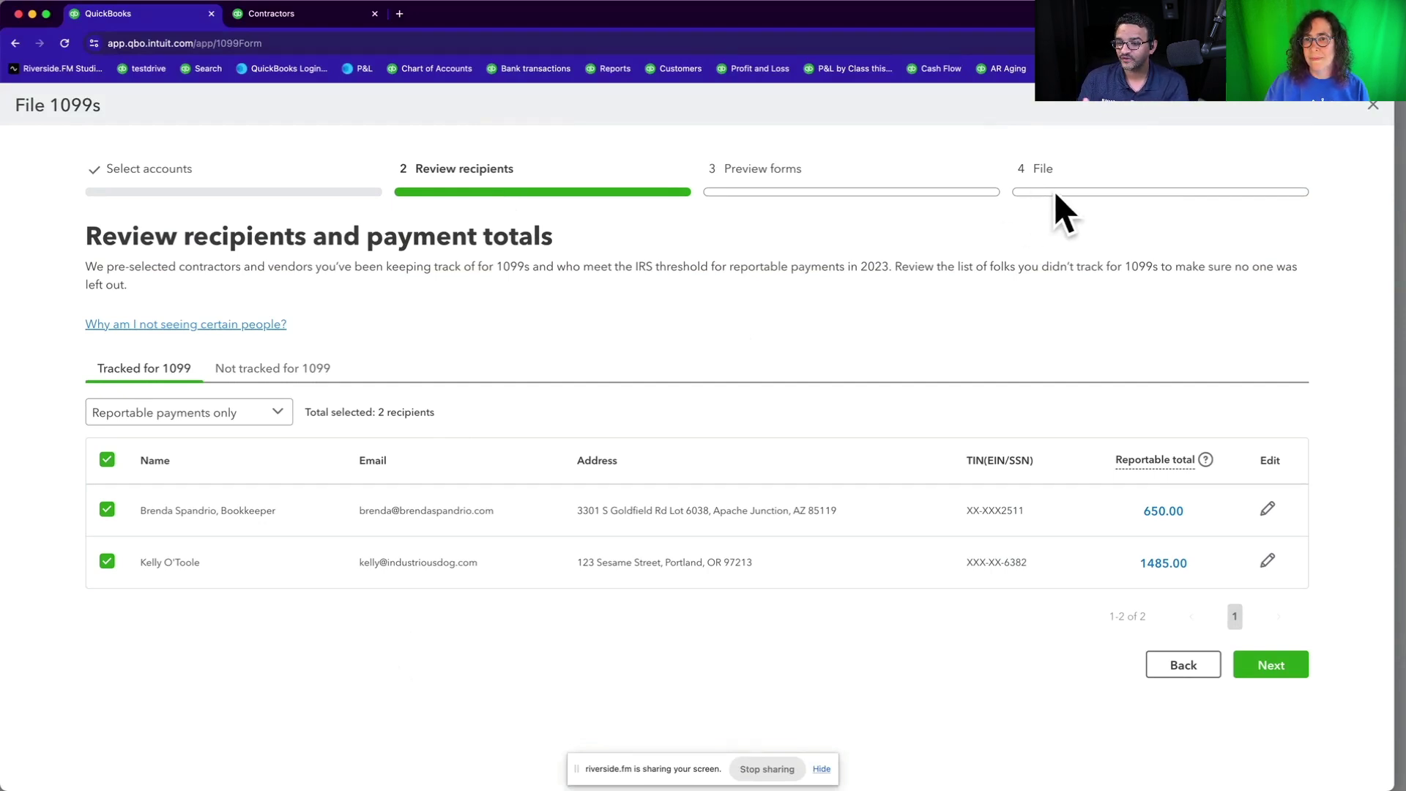
pyautogui.click(1270, 665)
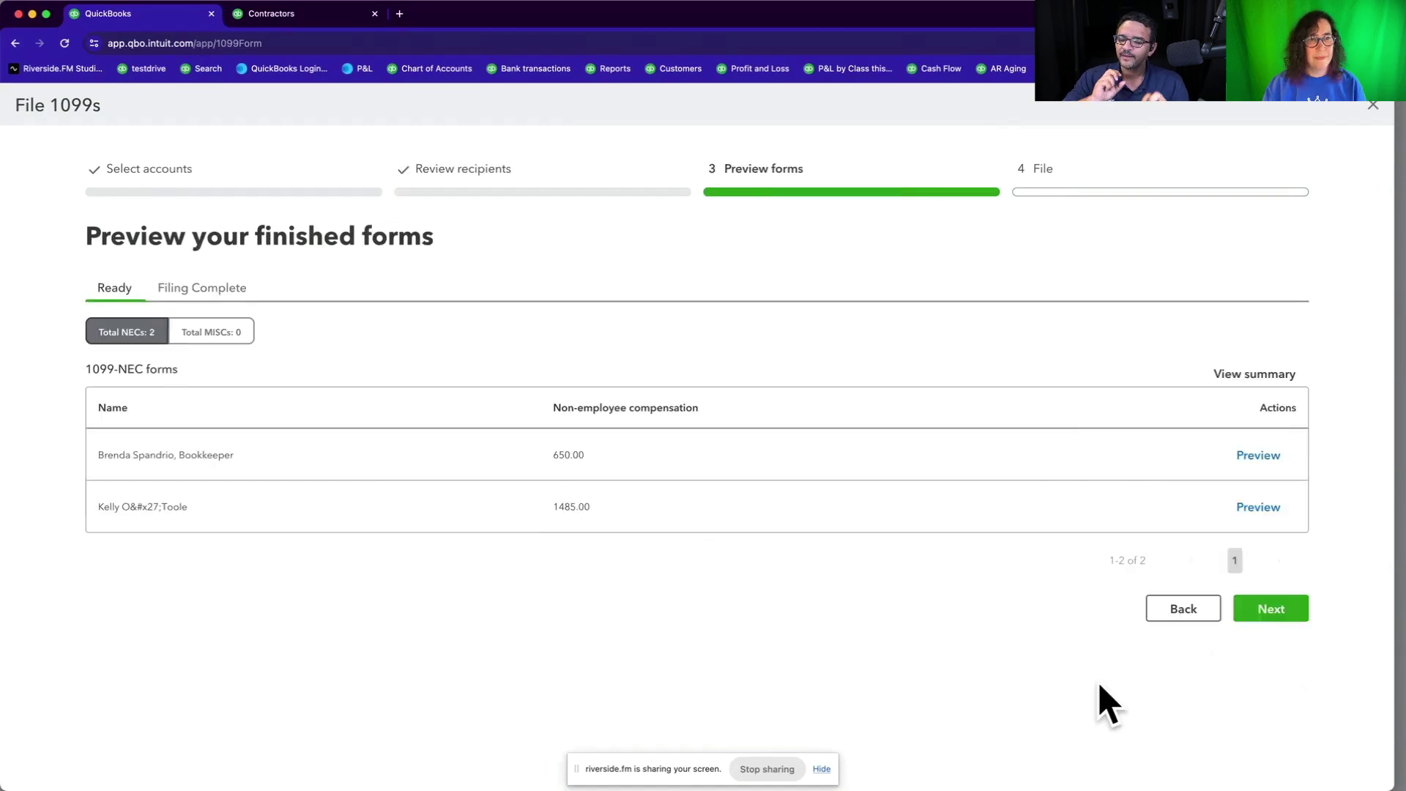
pyautogui.click(1287, 614)
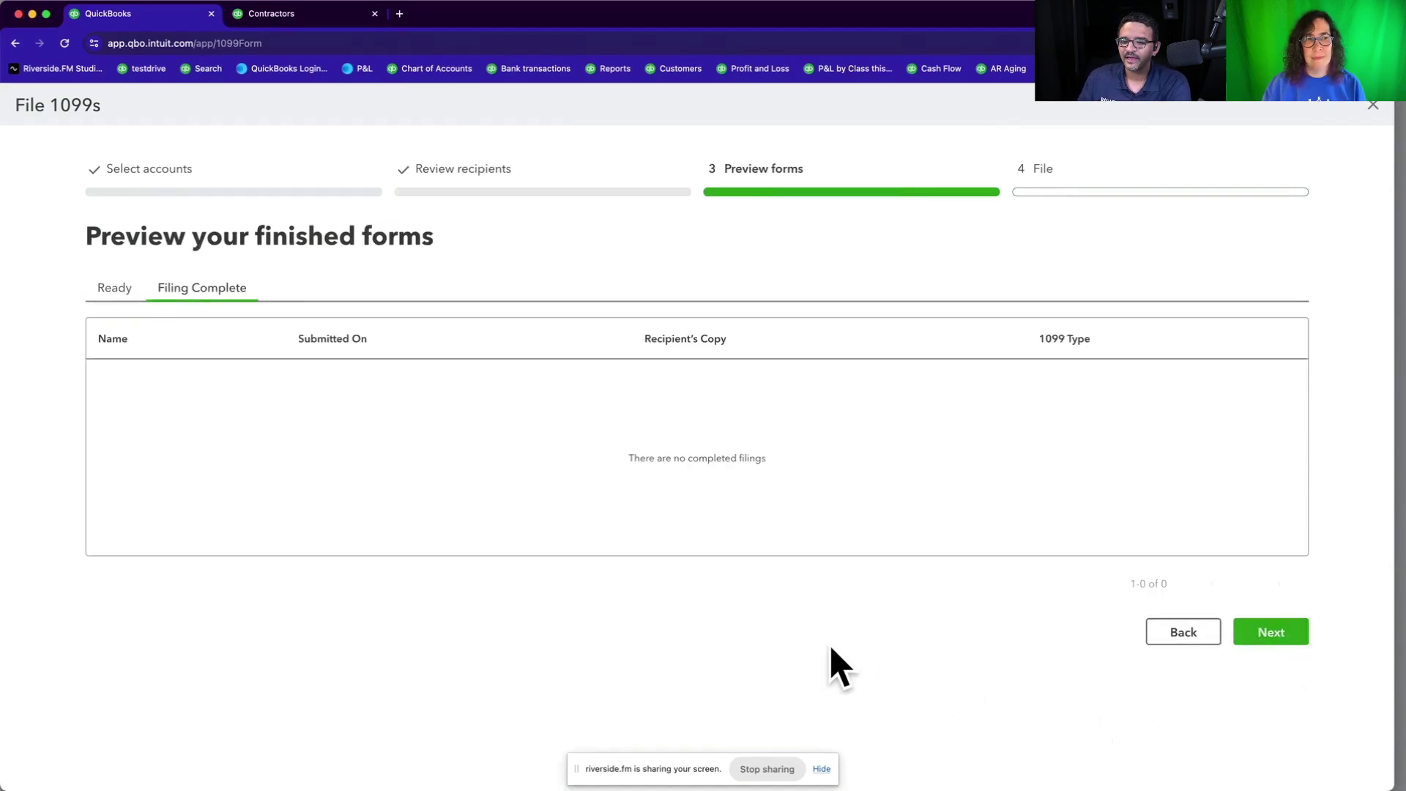
pyautogui.click(118, 289)
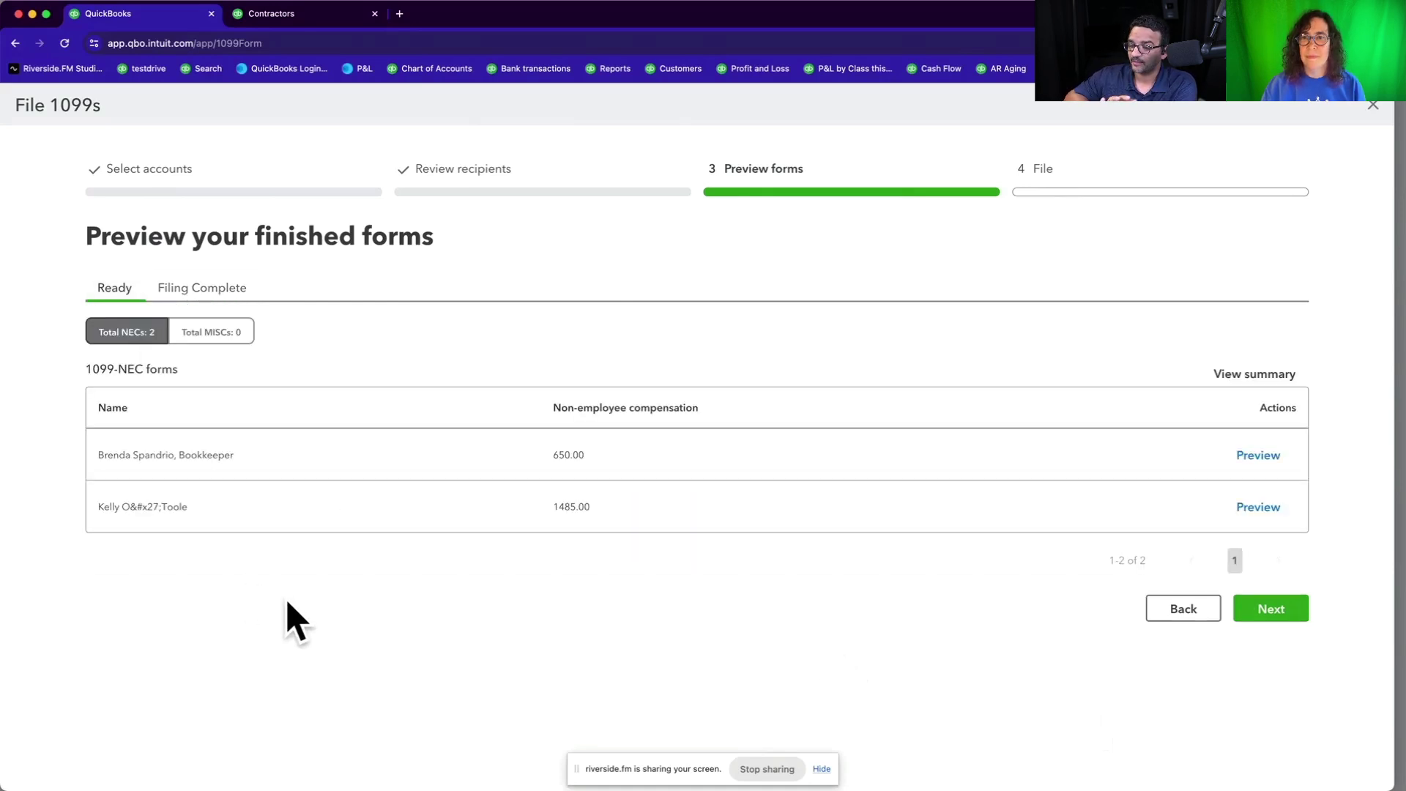
pyautogui.click(1281, 610)
pyautogui.click(1273, 629)
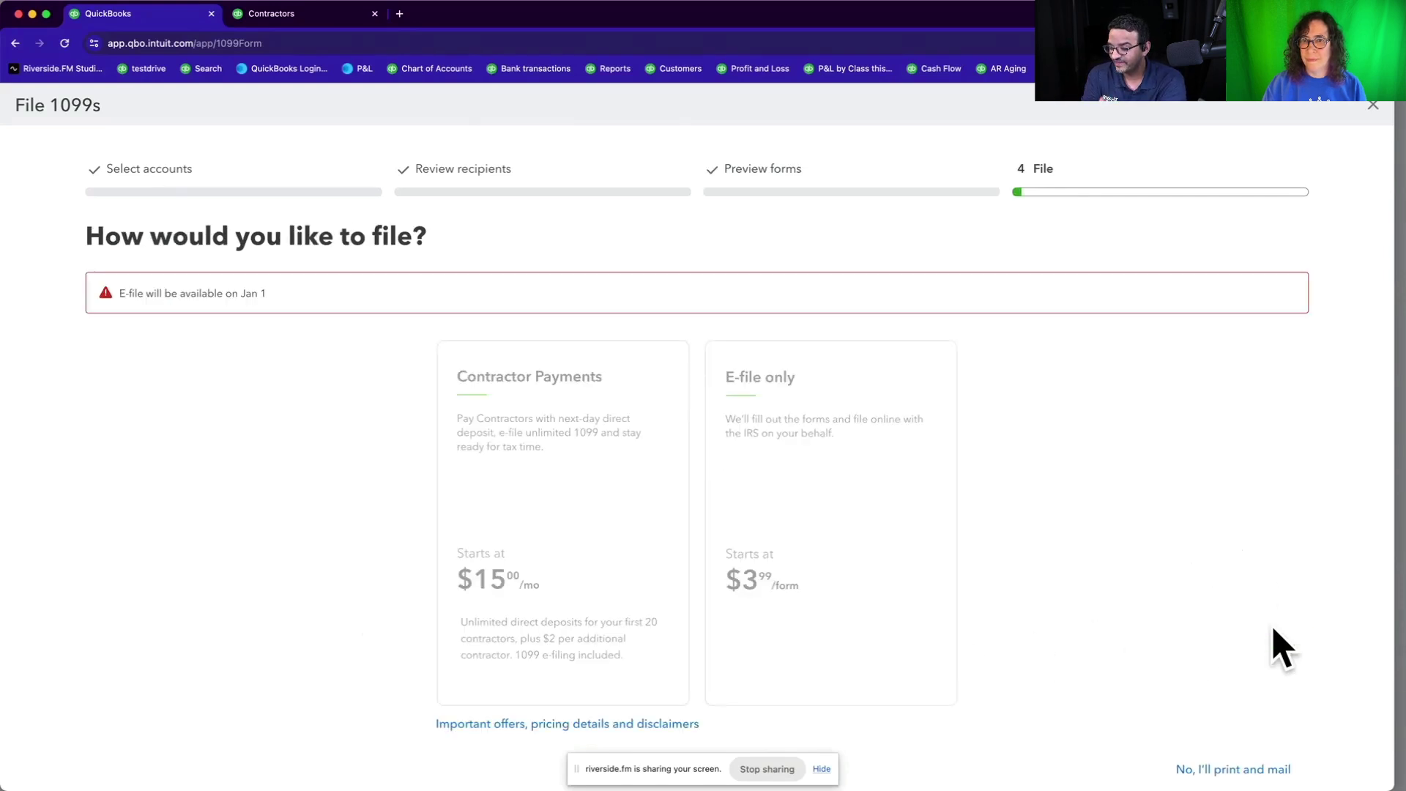
pyautogui.scroll(-2, 1028, 681)
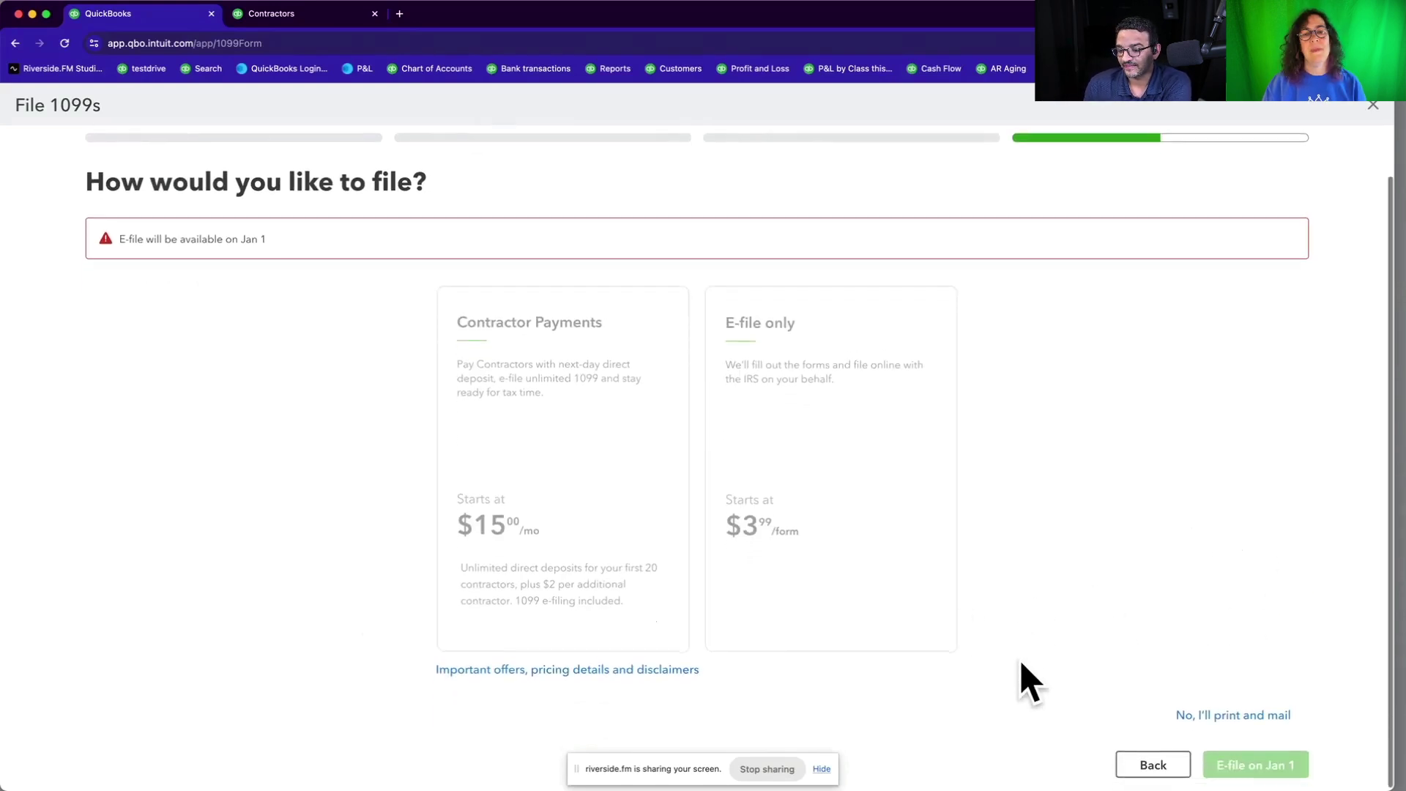